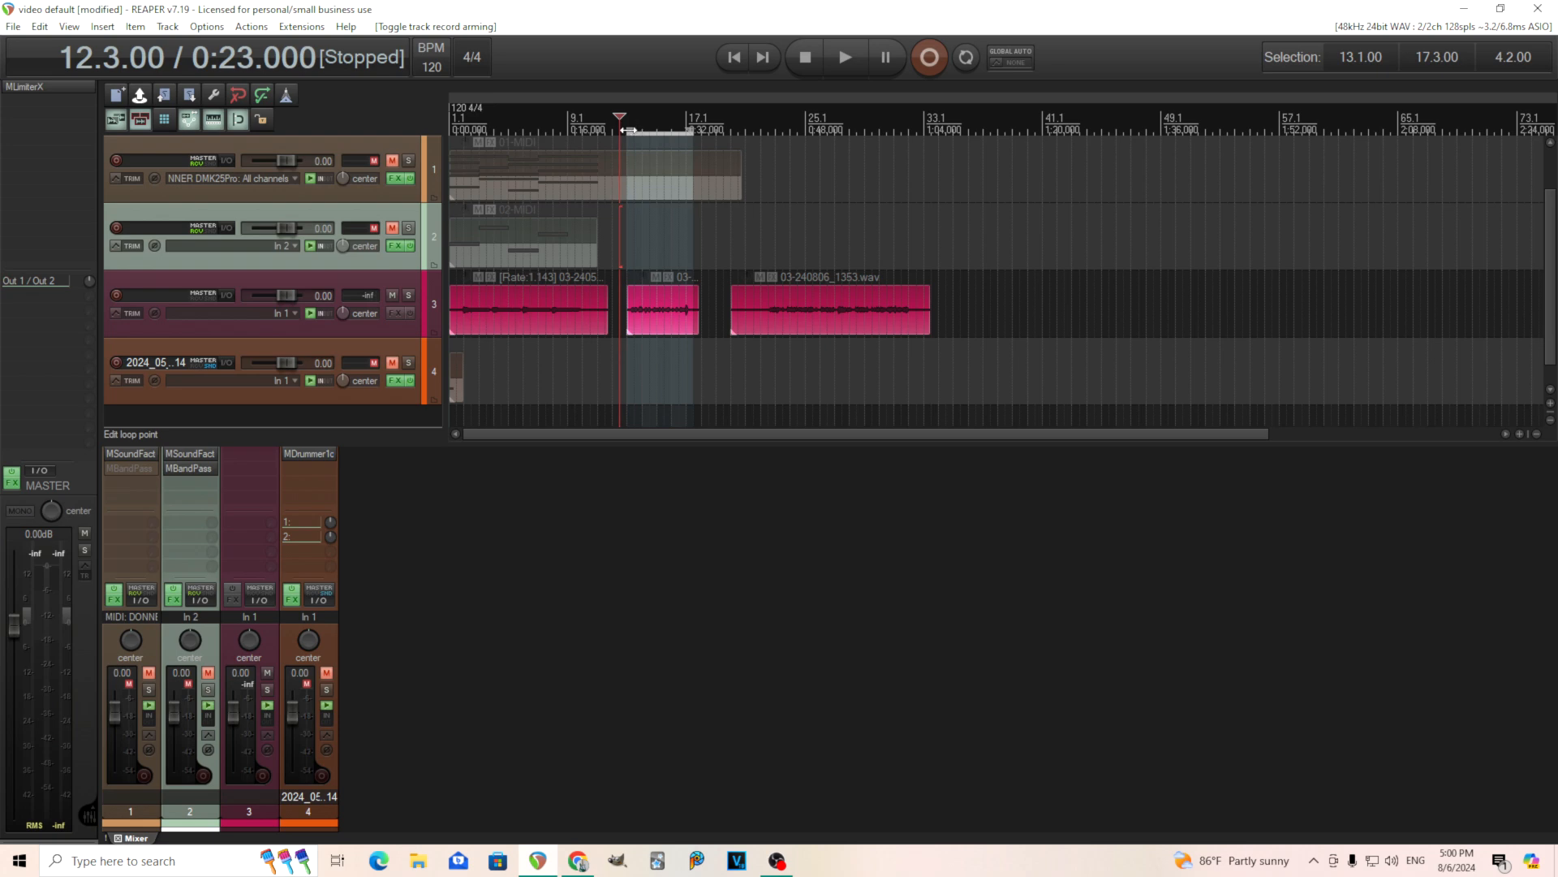
- Play the unprocessed clip on track 3 from measure 13.1.00, stopping near the end of the time selection
left_click(628, 130)
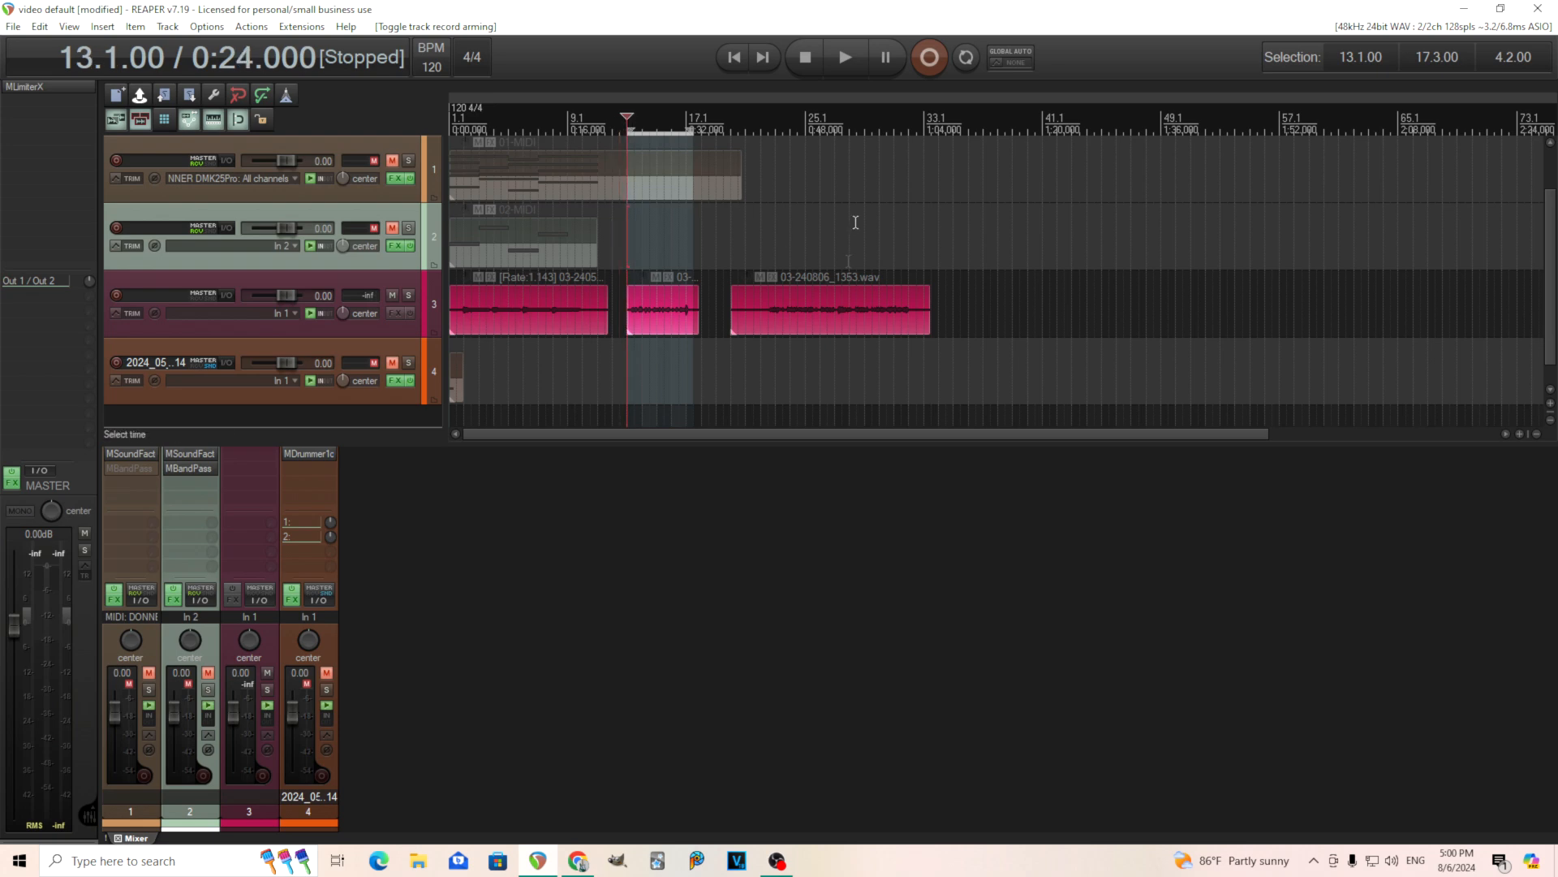
left_click(846, 58)
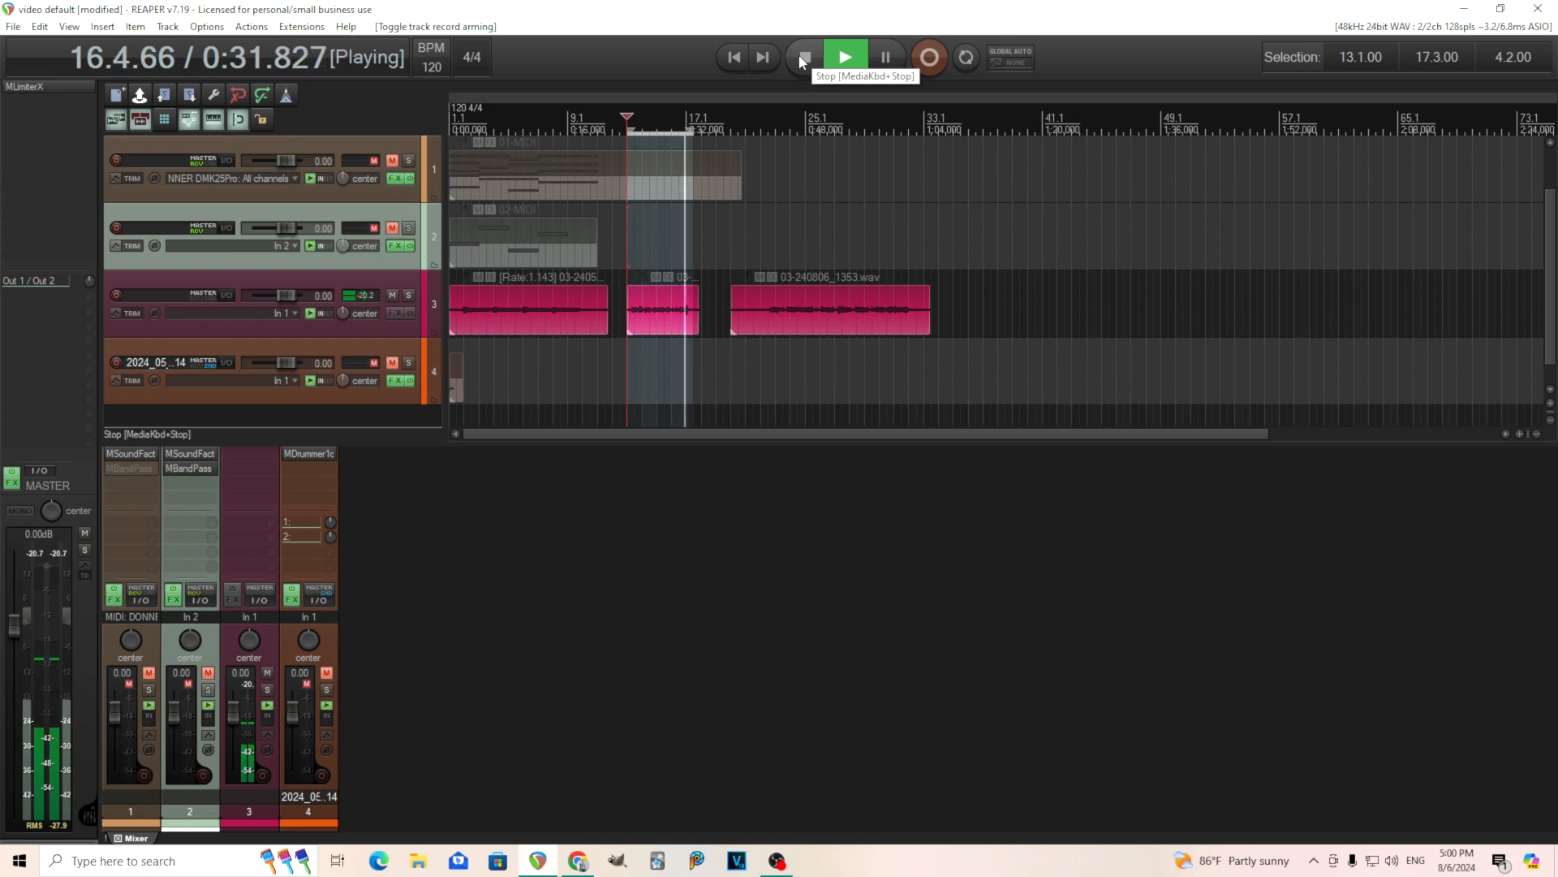
left_click(802, 60)
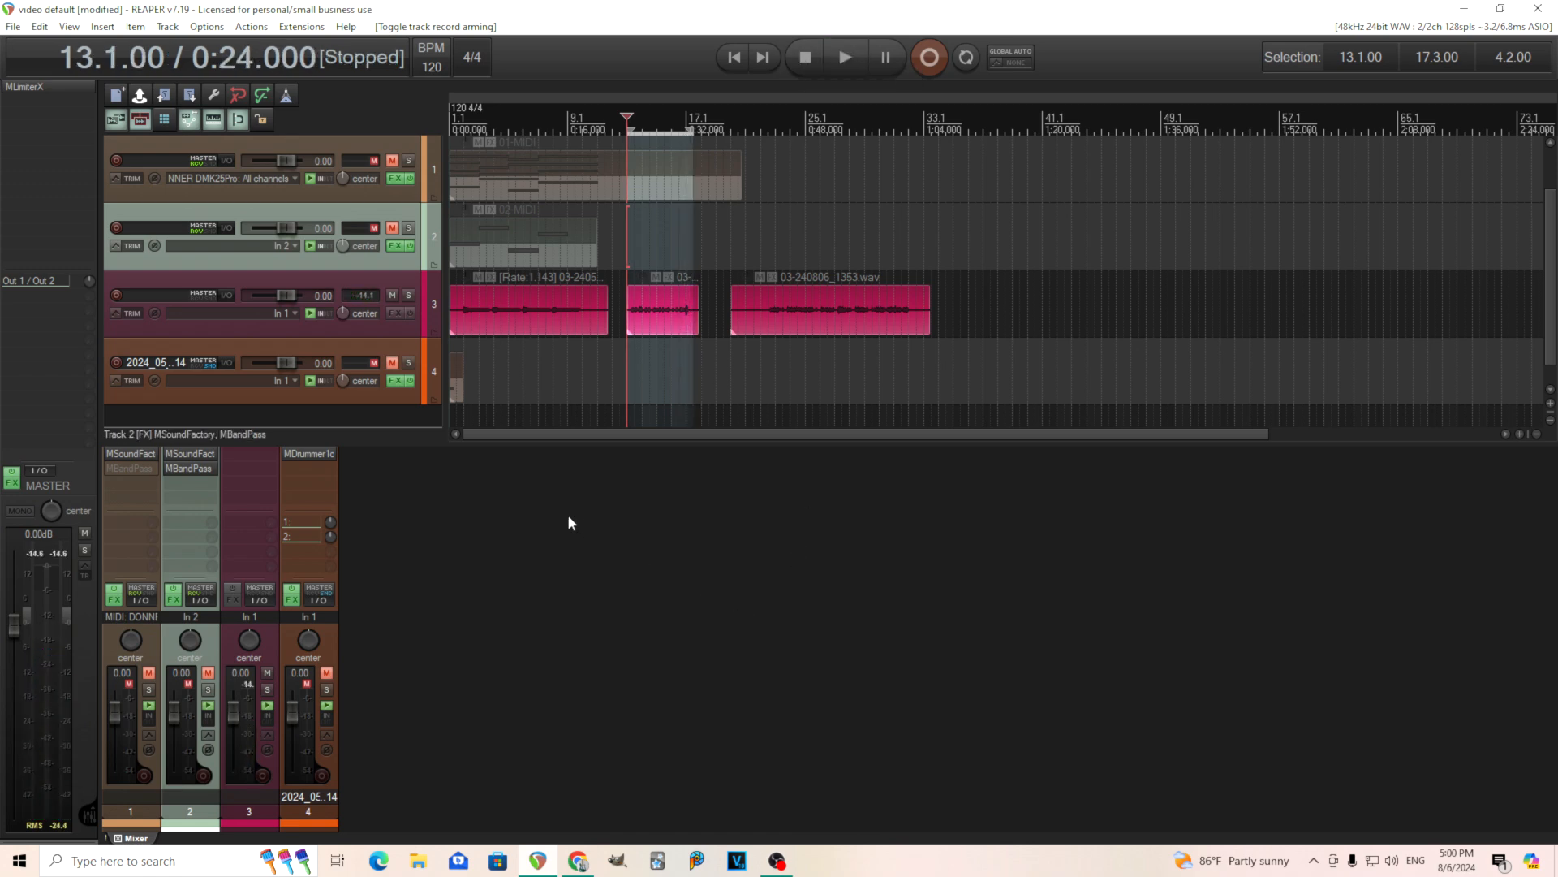
- Add the recently used MHarmonizerMB plugin to track 3 and move its window clear of the mixer
right_click(251, 452)
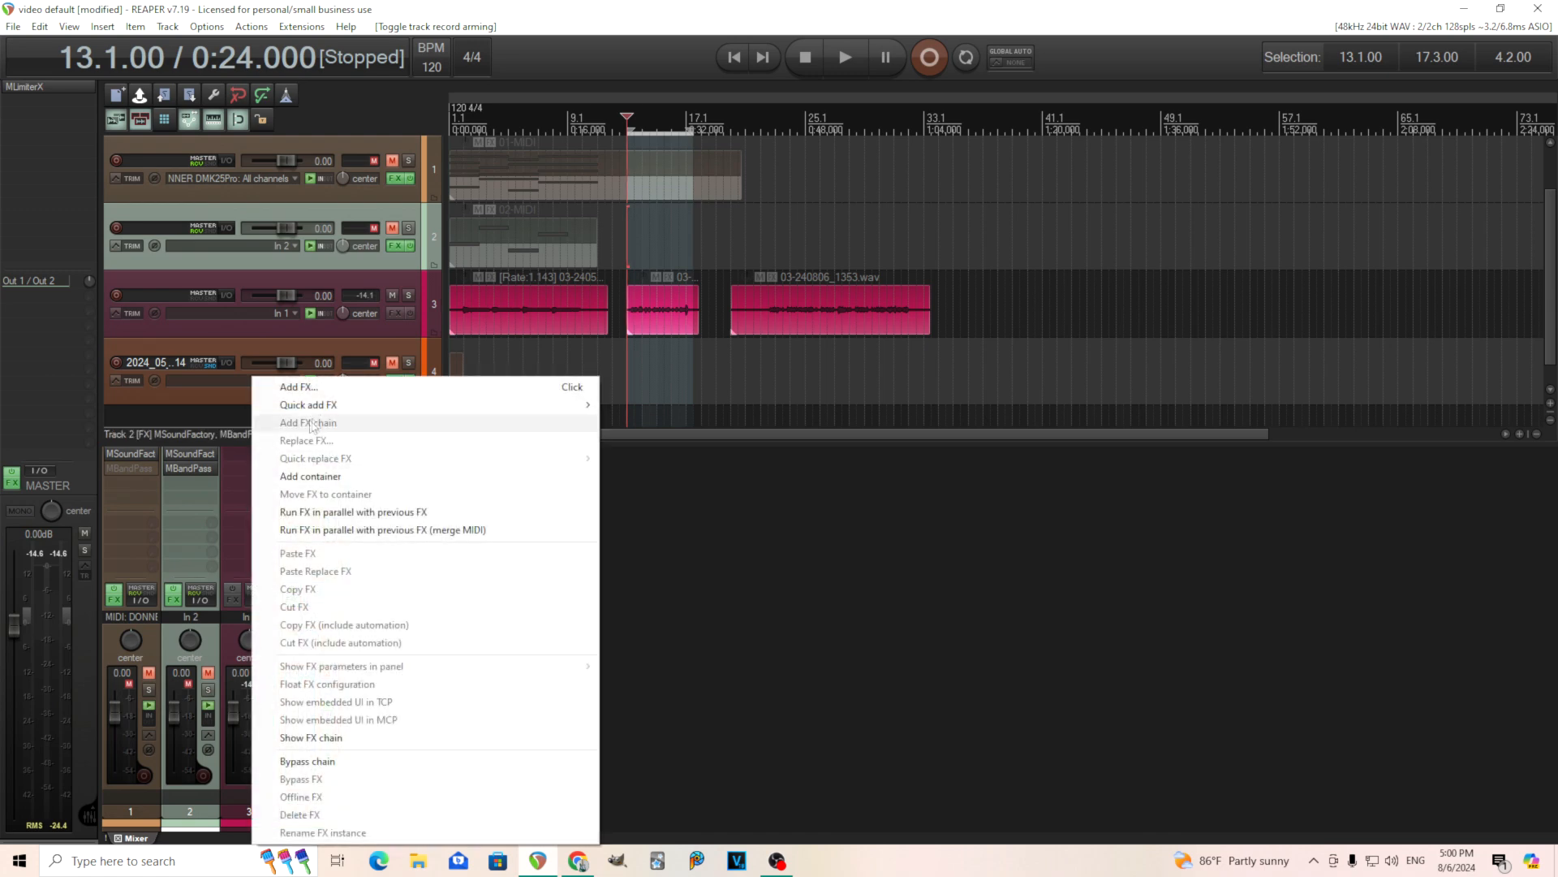
mouse_move(334, 410)
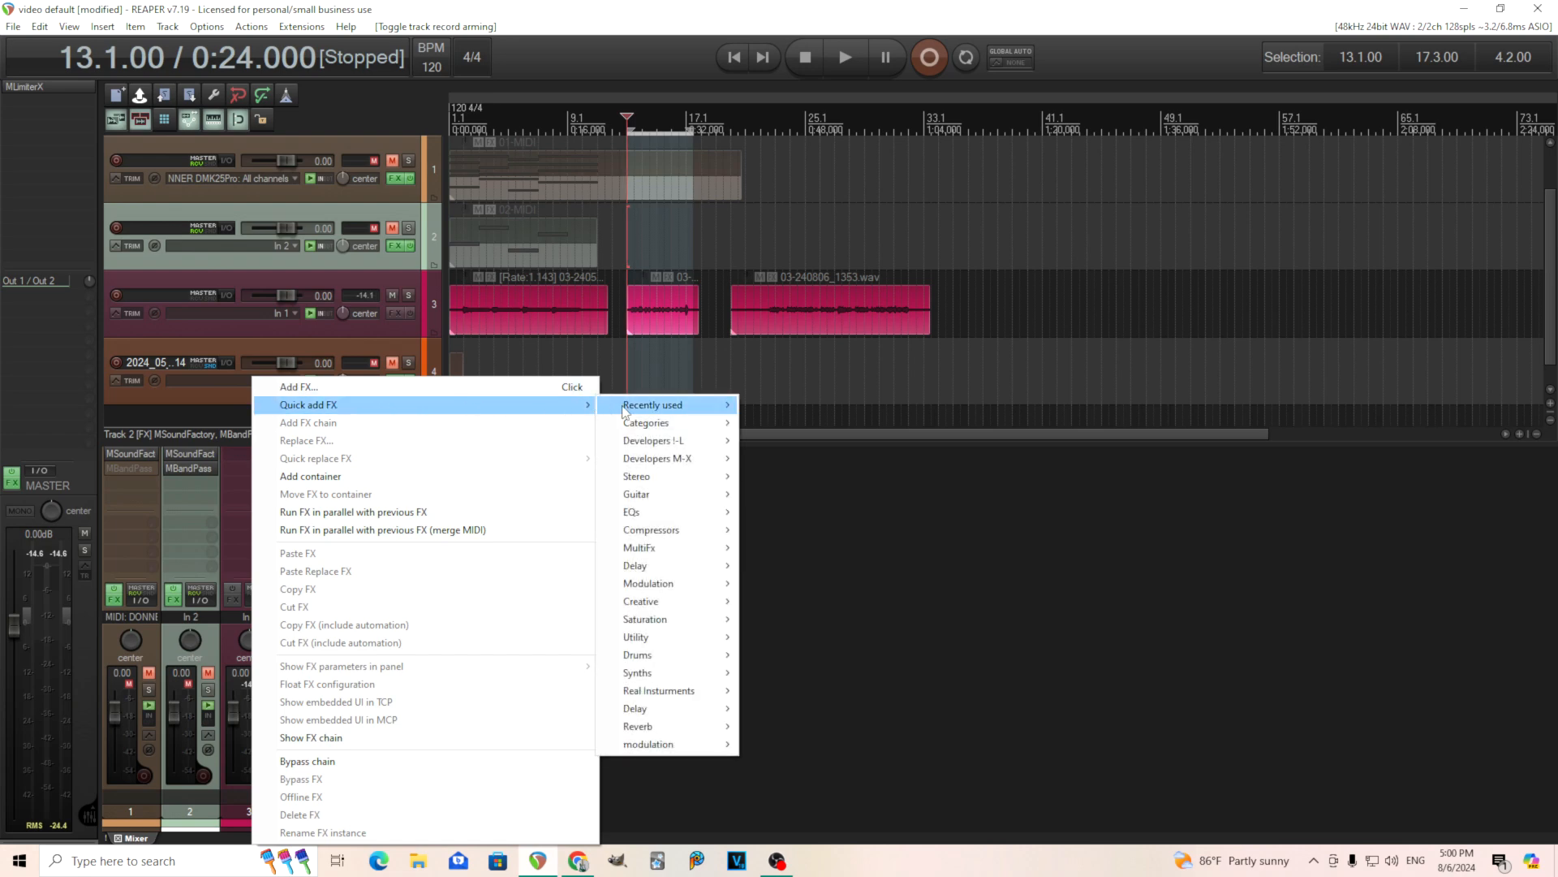
mouse_move(625, 411)
left_click(836, 401)
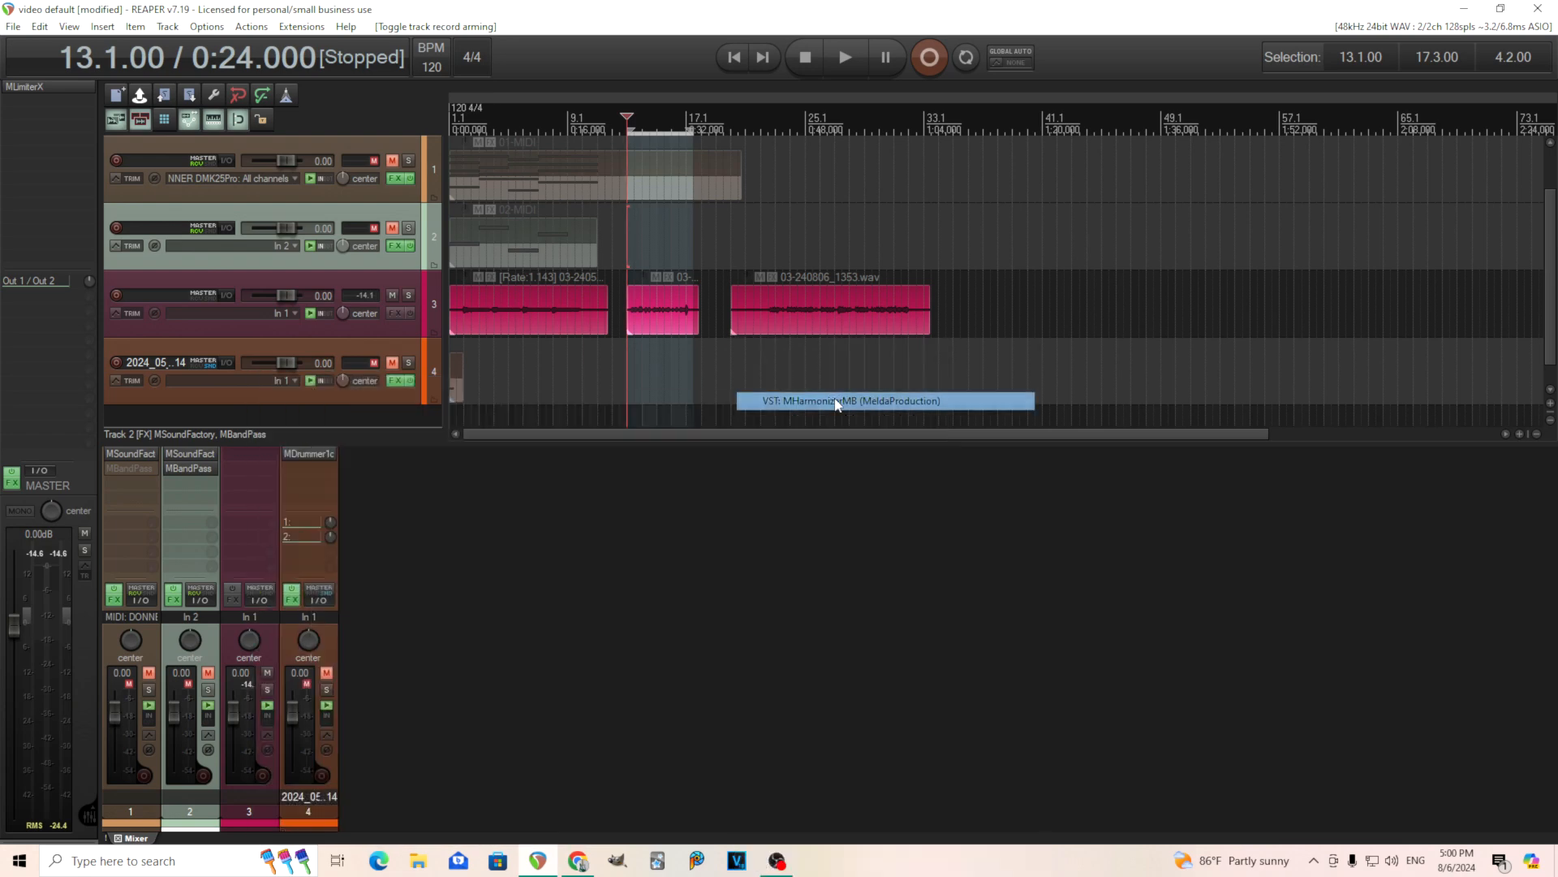
left_click(599, 78)
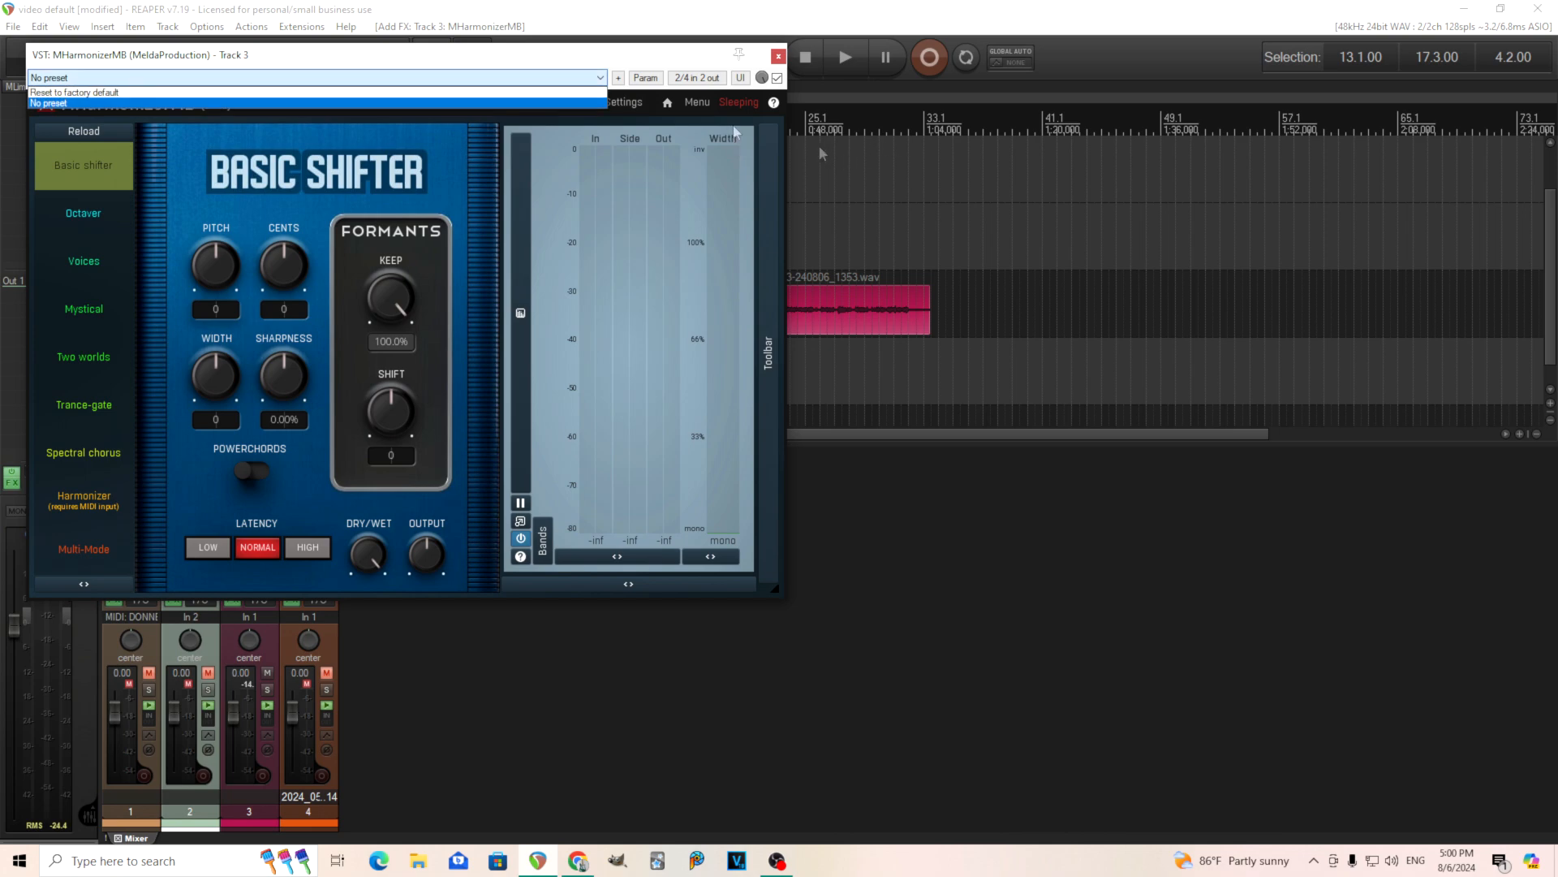
left_click(427, 54)
left_click_drag(427, 53, 982, 99)
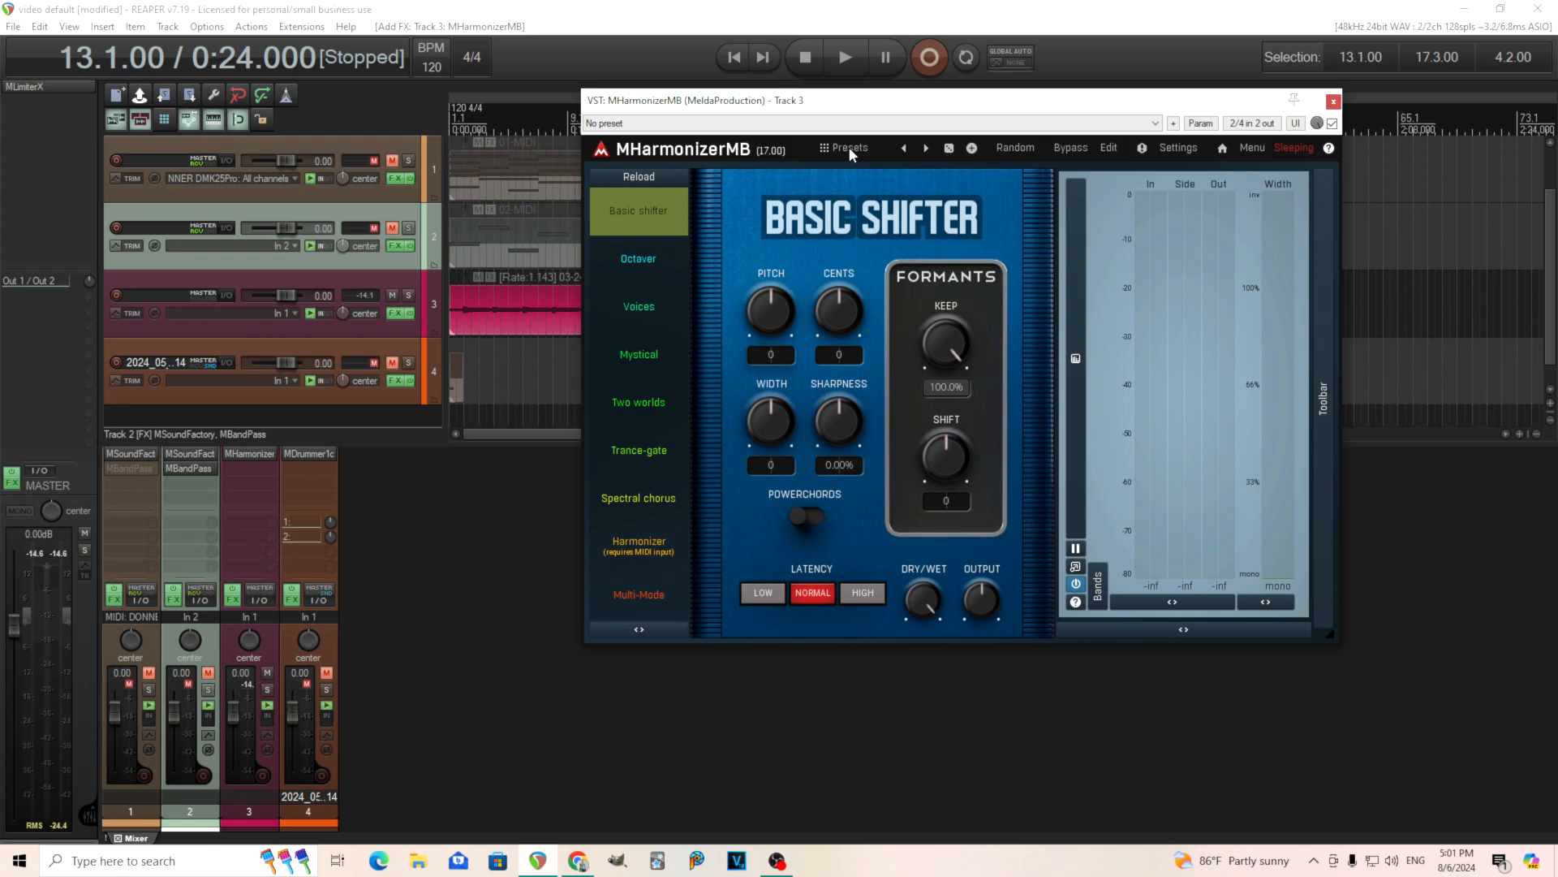
- Show MHarmonizerMB's full edit view and load the 1-band preset from the Root folder
left_click(1108, 148)
left_click(926, 148)
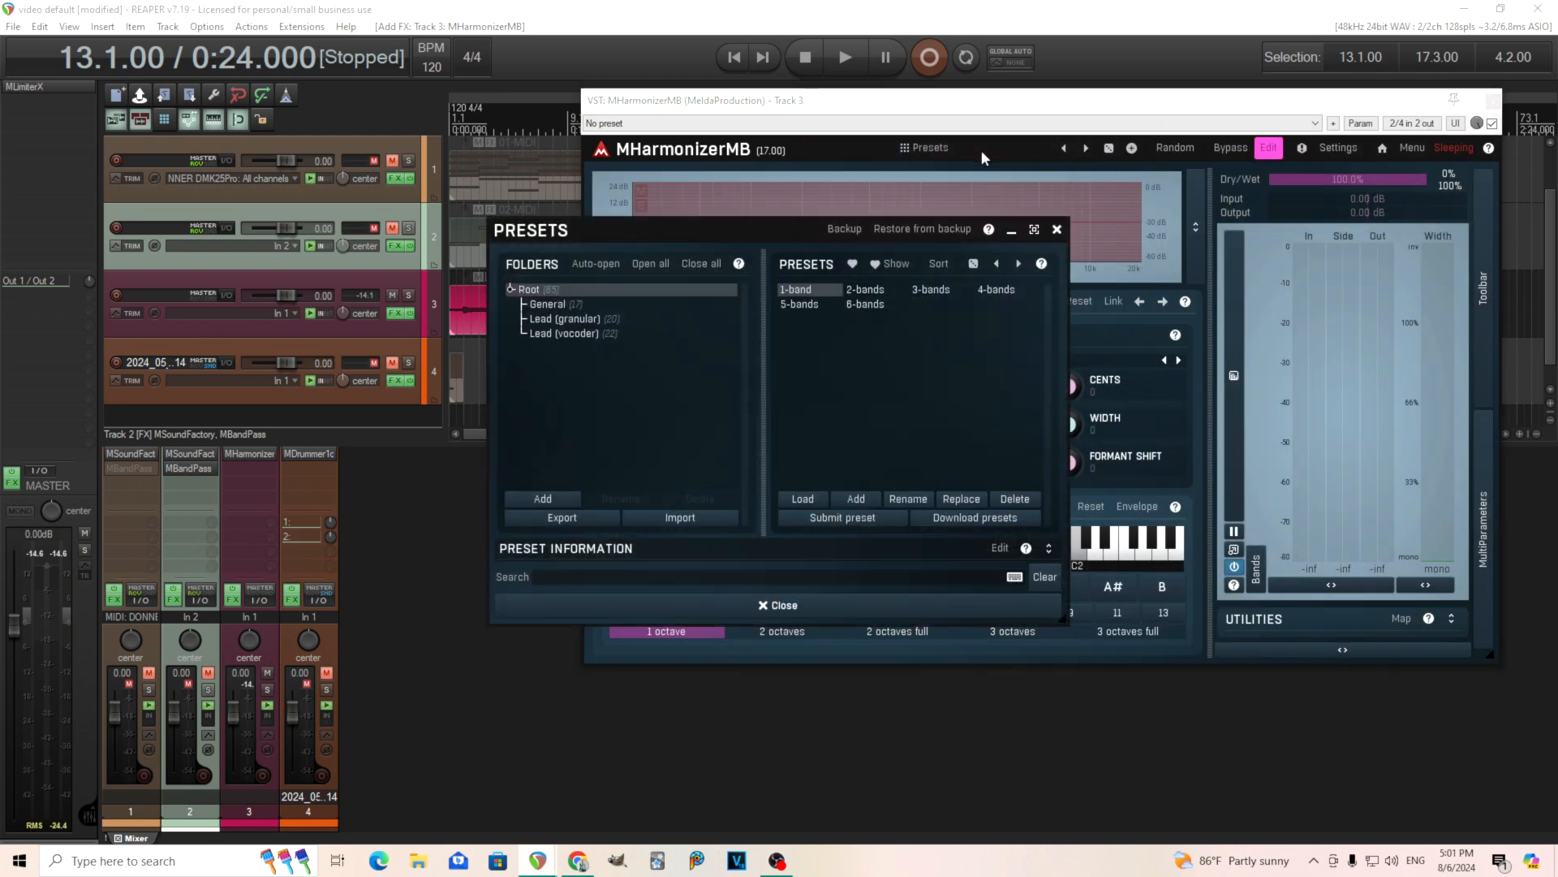
left_click(803, 294)
left_click(963, 605)
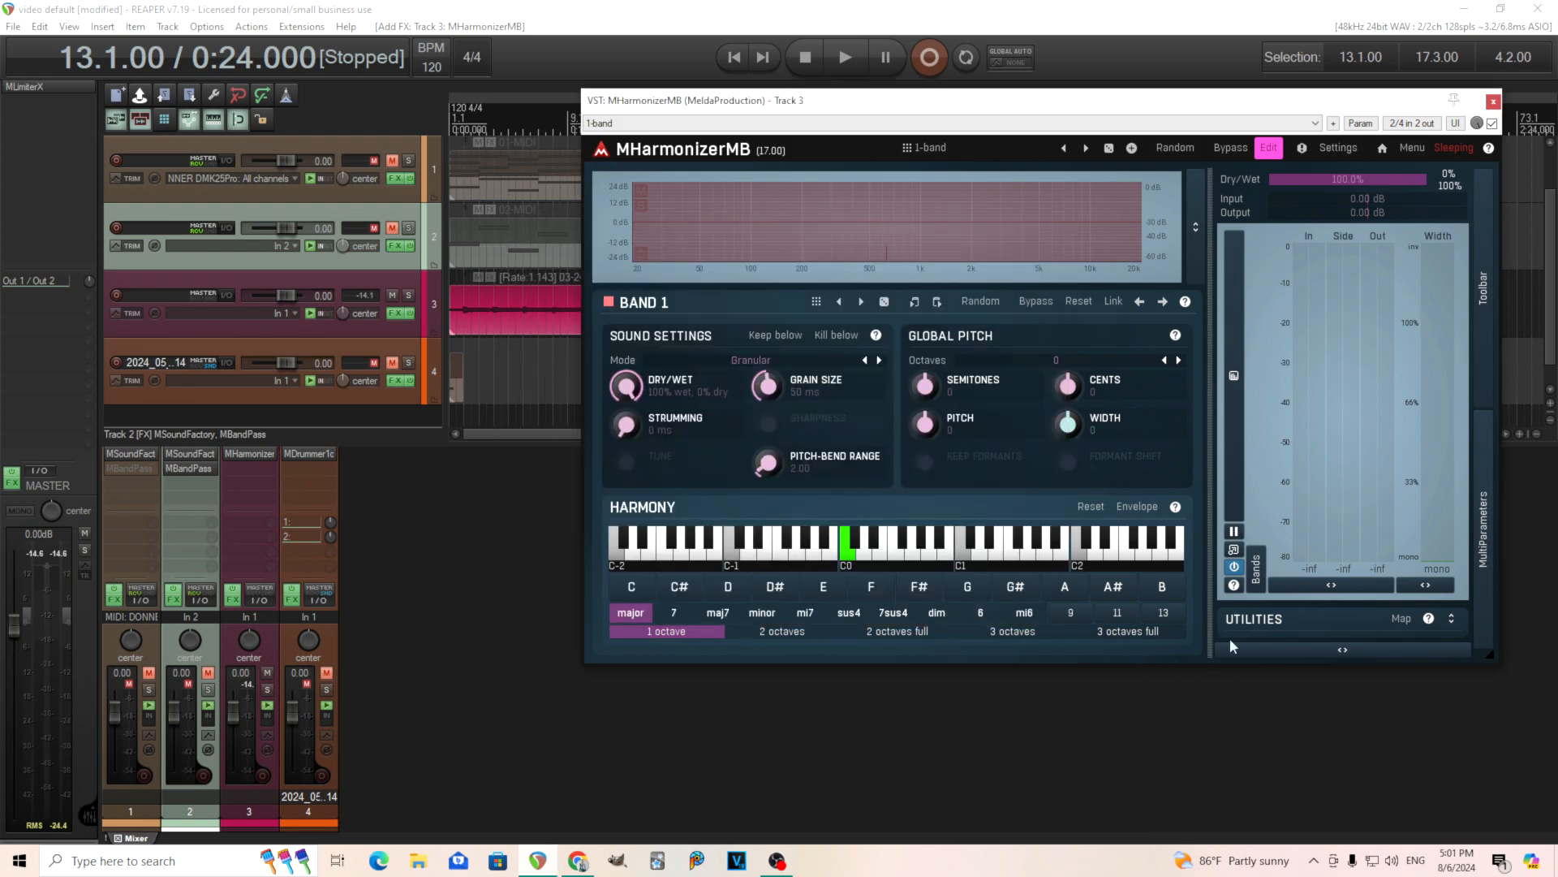
- Set Band 1's mode to Vocoder (high quality) and briefly play the track 3 clip through it
left_click_drag(893, 111, 1046, 113)
left_click(898, 373)
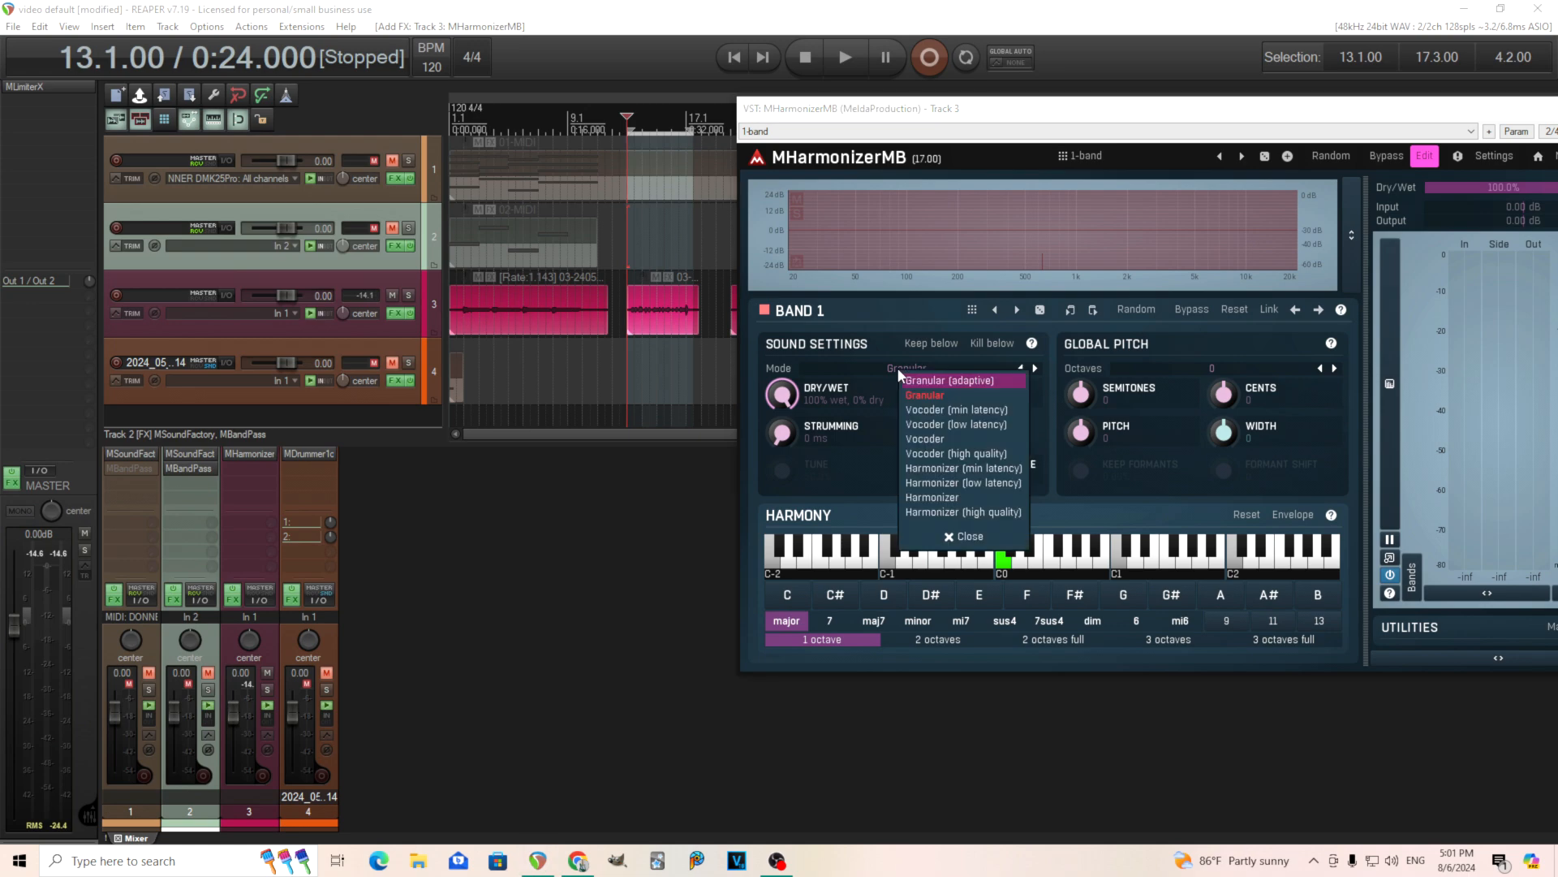
left_click(979, 454)
left_click_drag(920, 108, 901, 199)
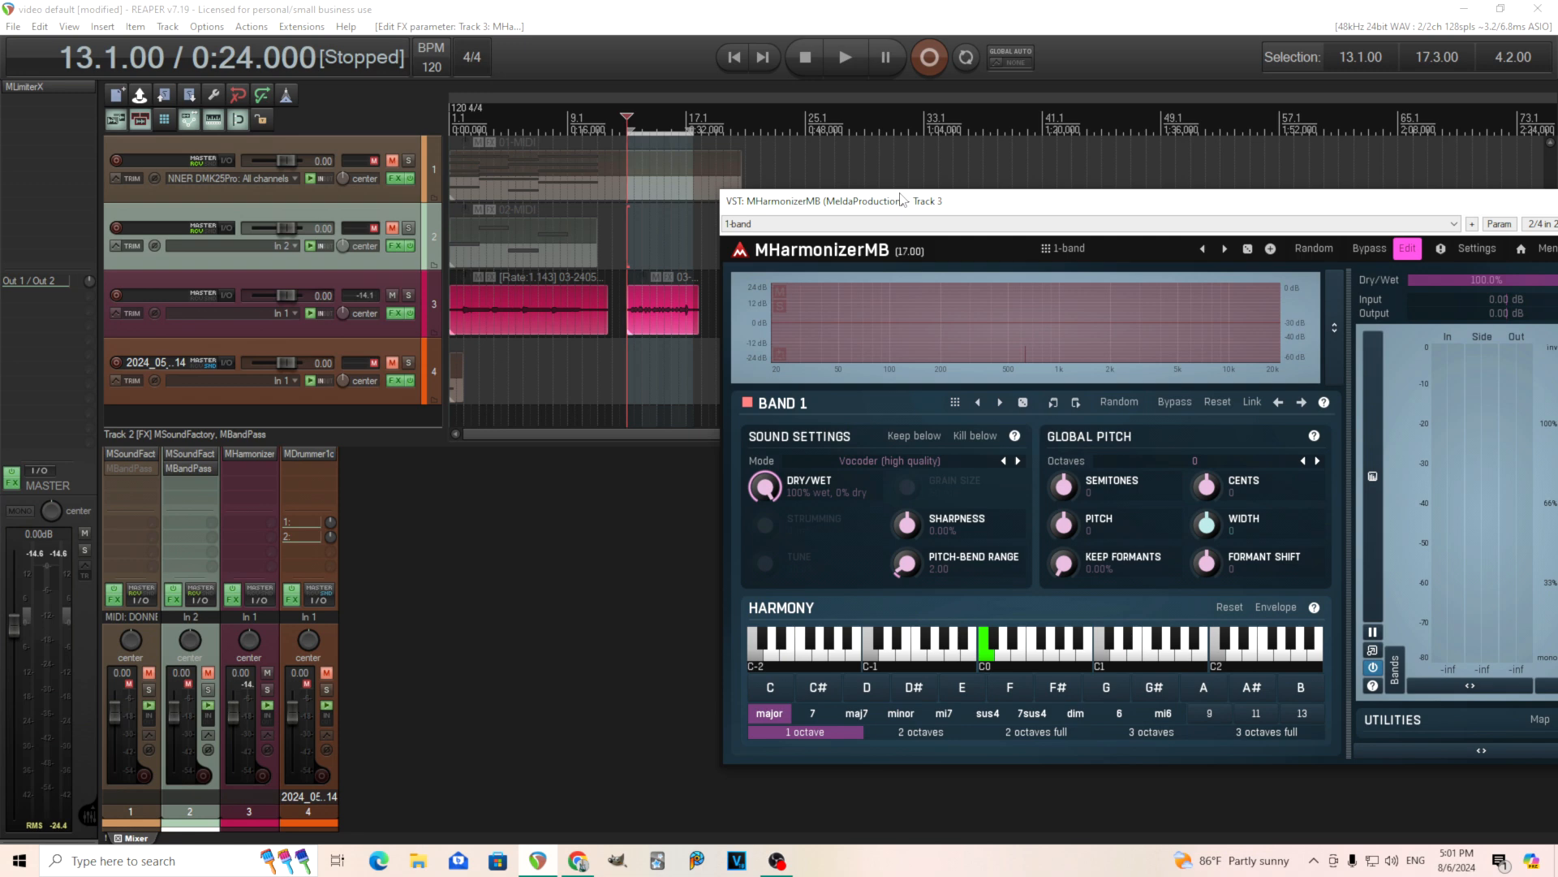
left_click(828, 65)
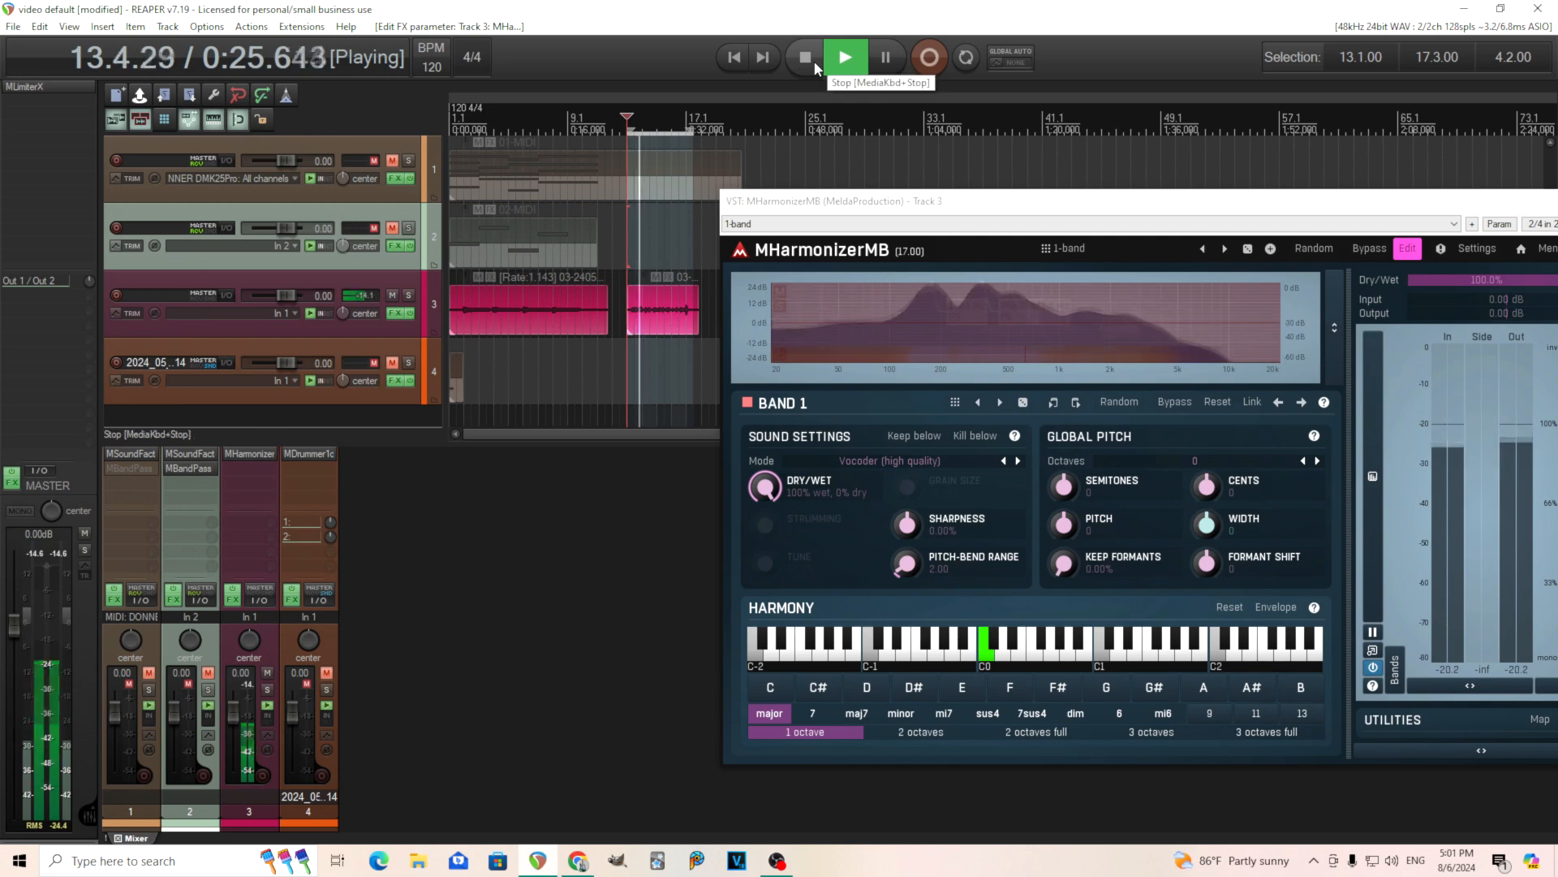
left_click(815, 67)
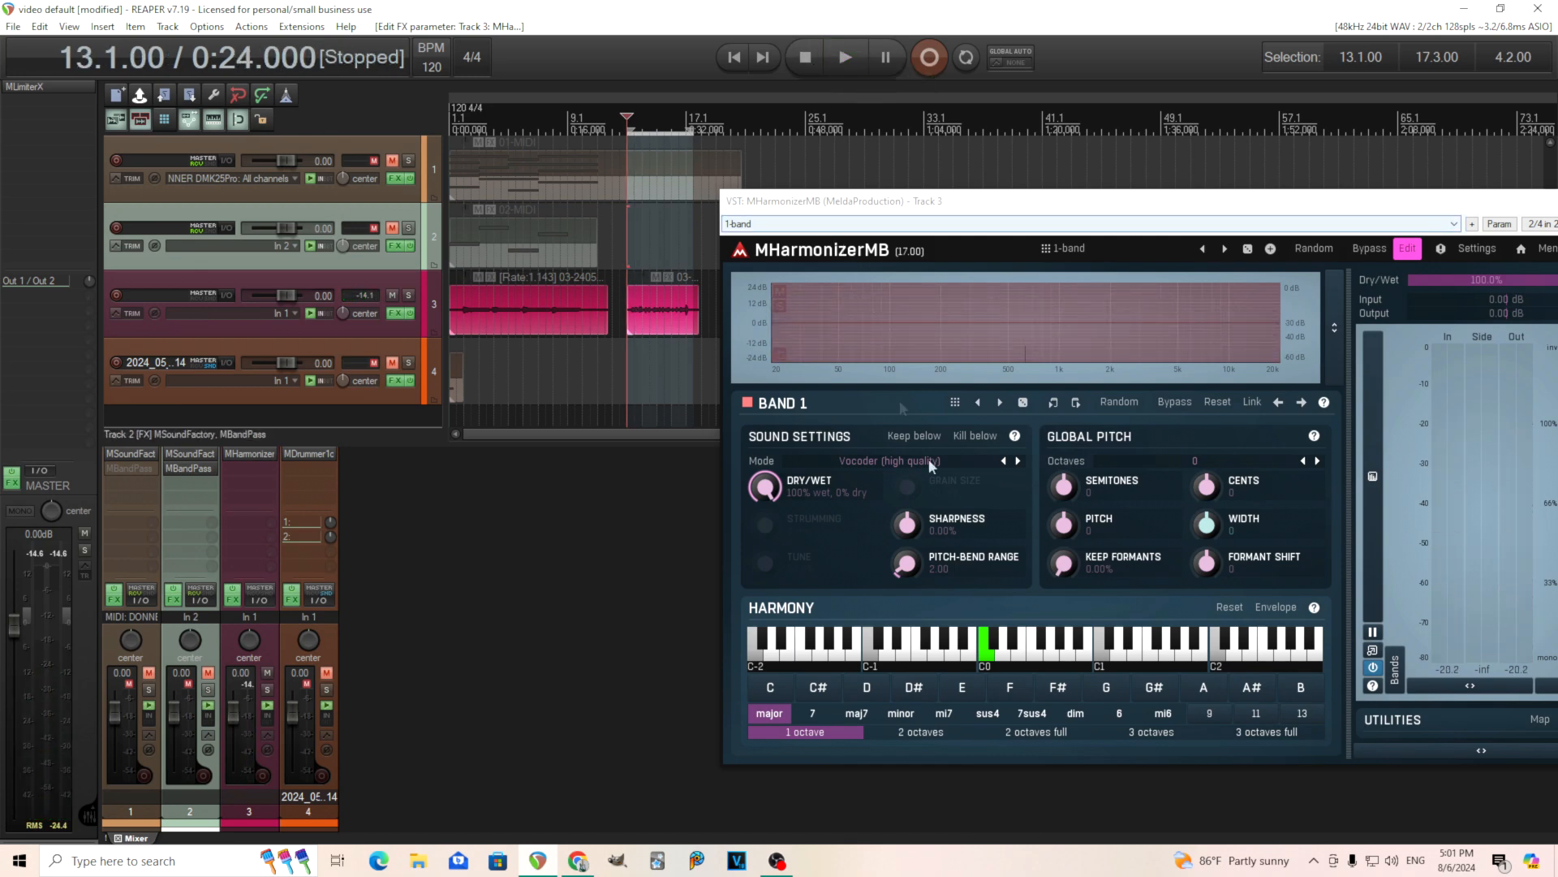
- Lower the Global Pitch octaves to -1 and listen to the clip an octave down
left_click(1304, 462)
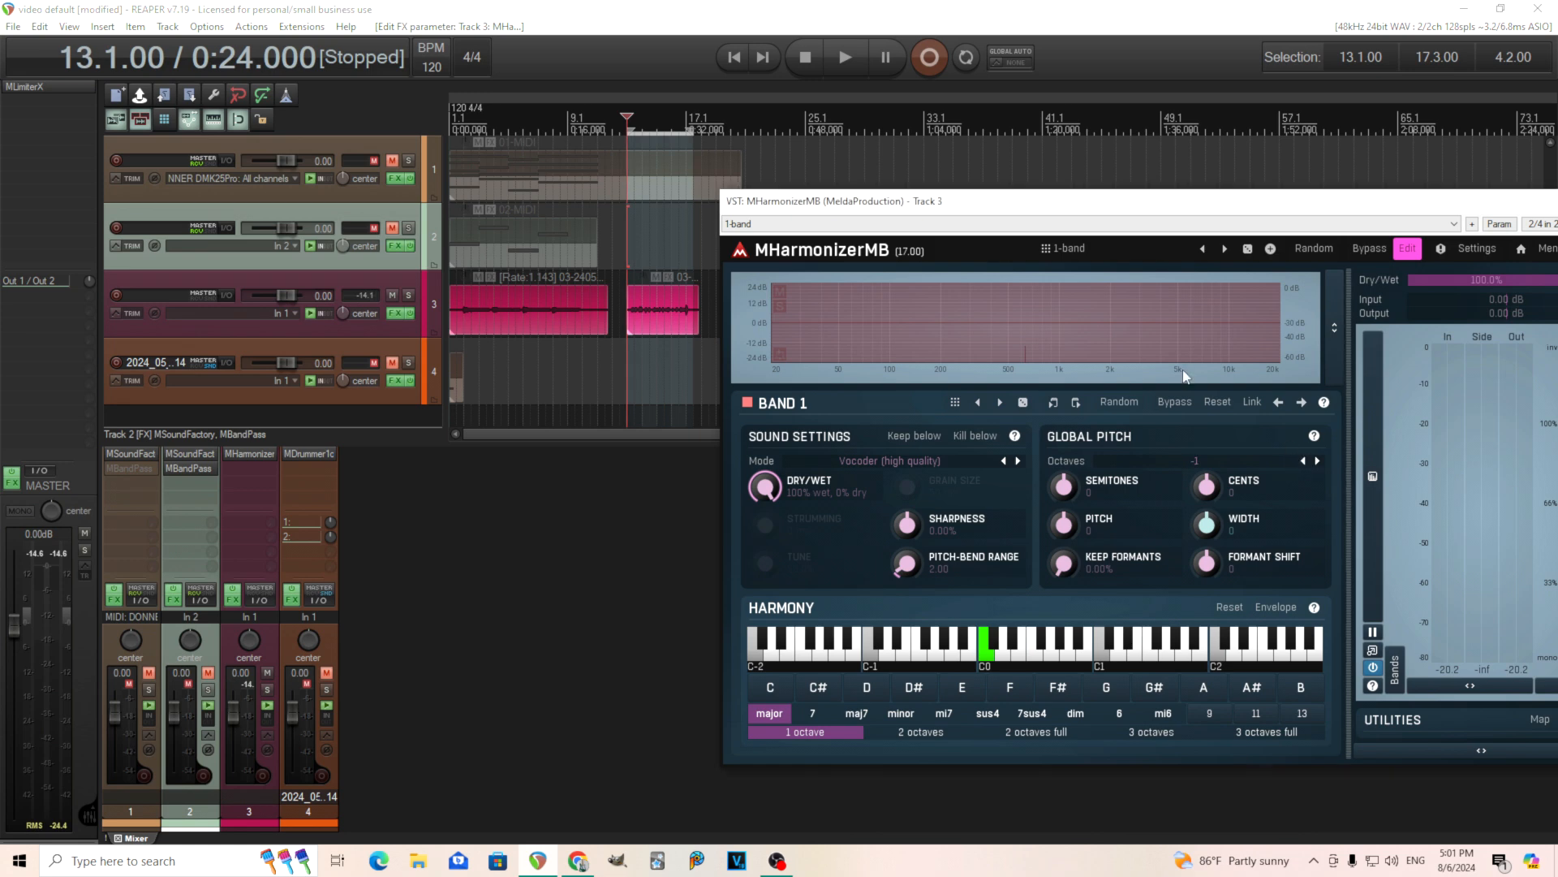
left_click(847, 58)
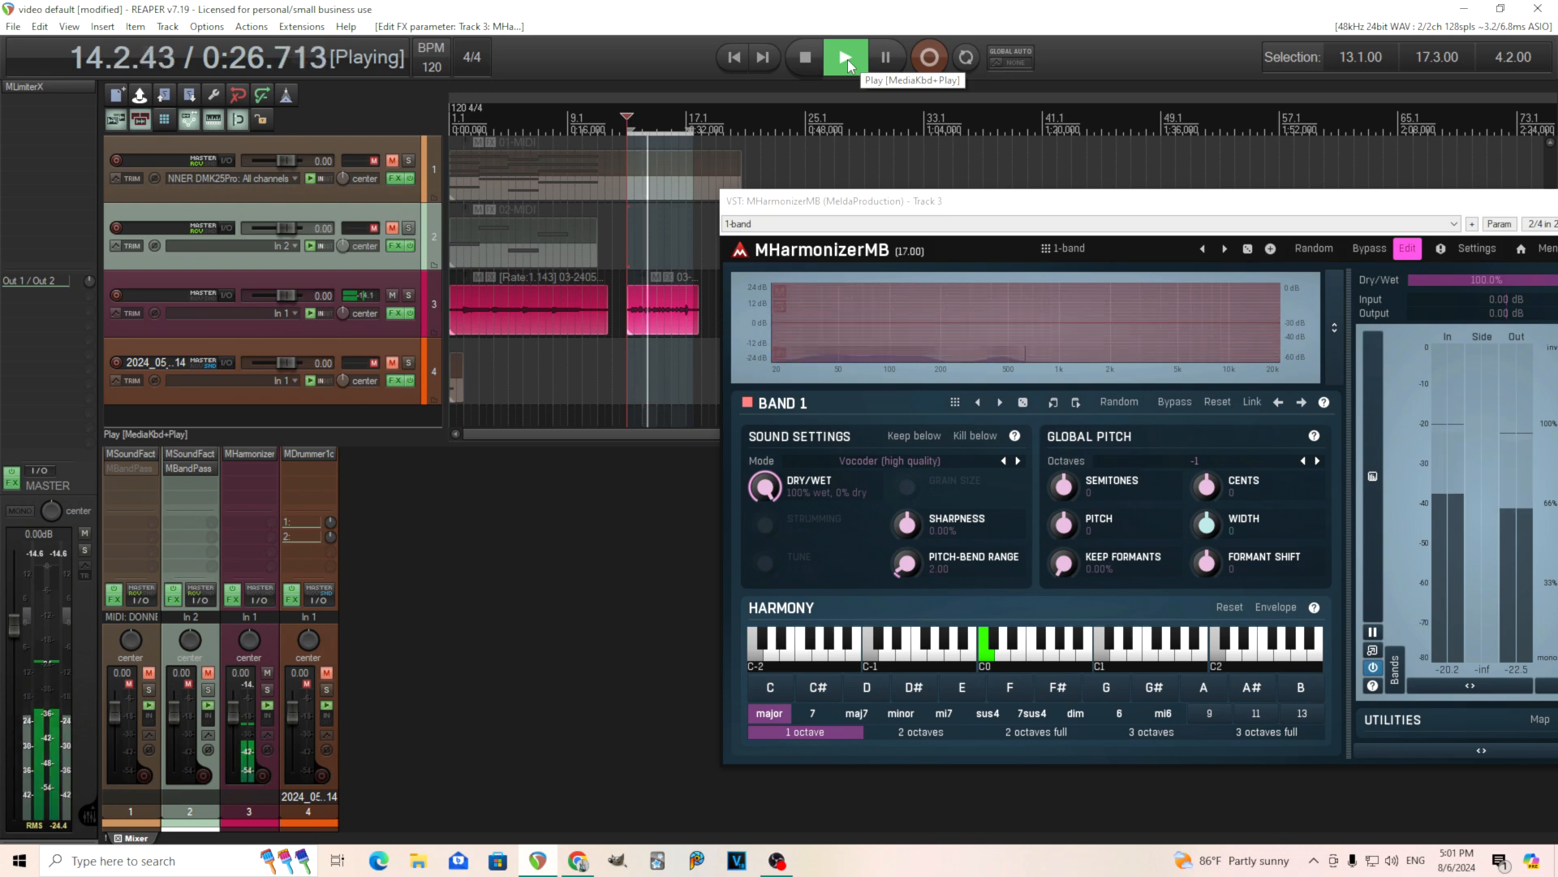
left_click_drag(812, 201, 446, 241)
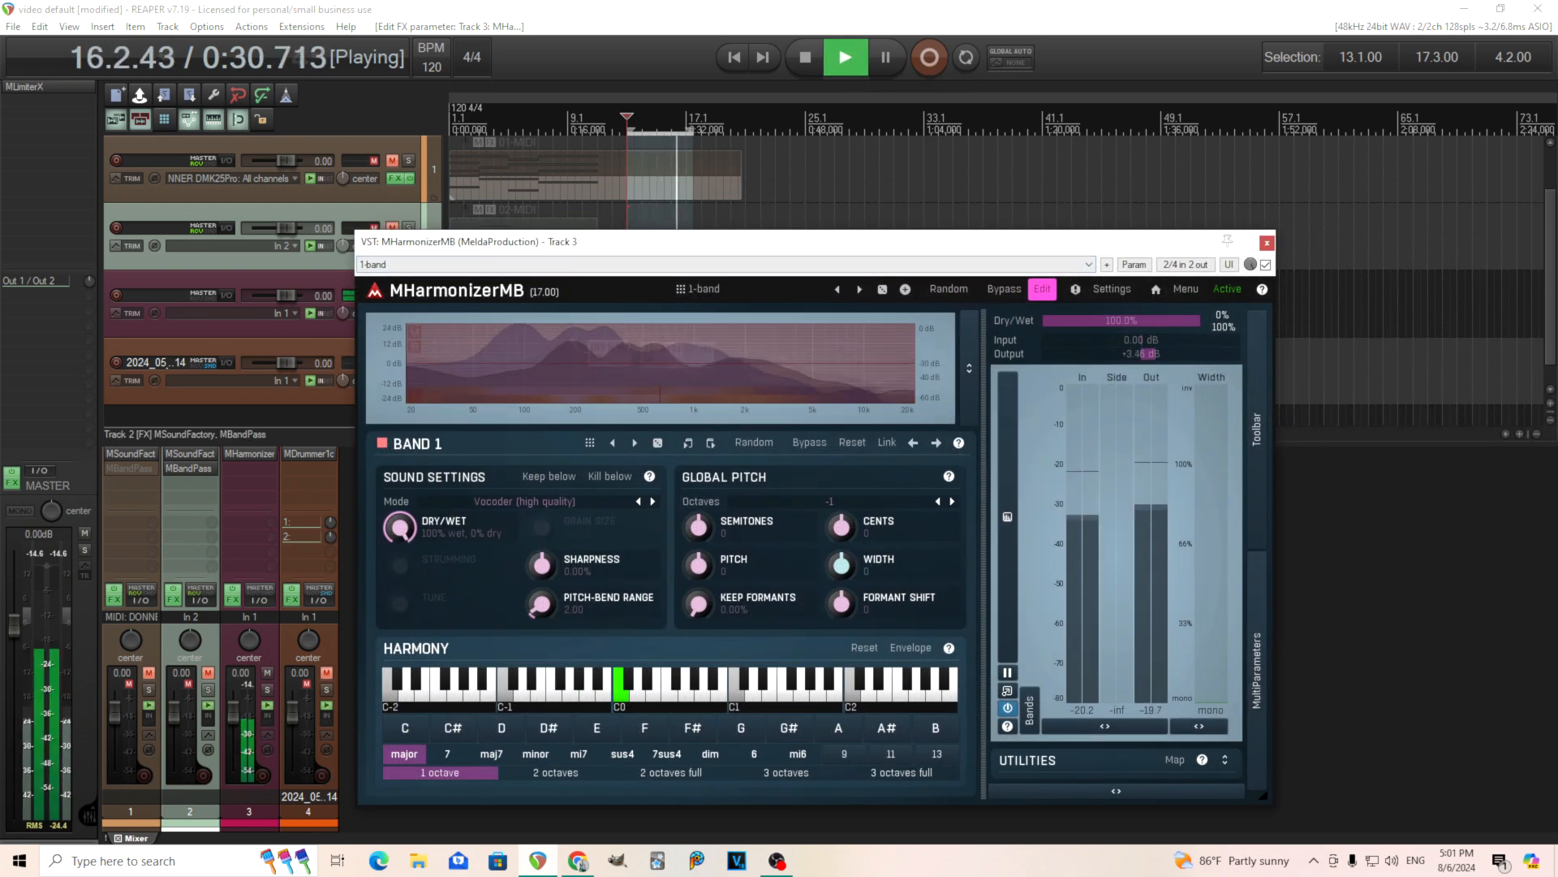
left_click(807, 68)
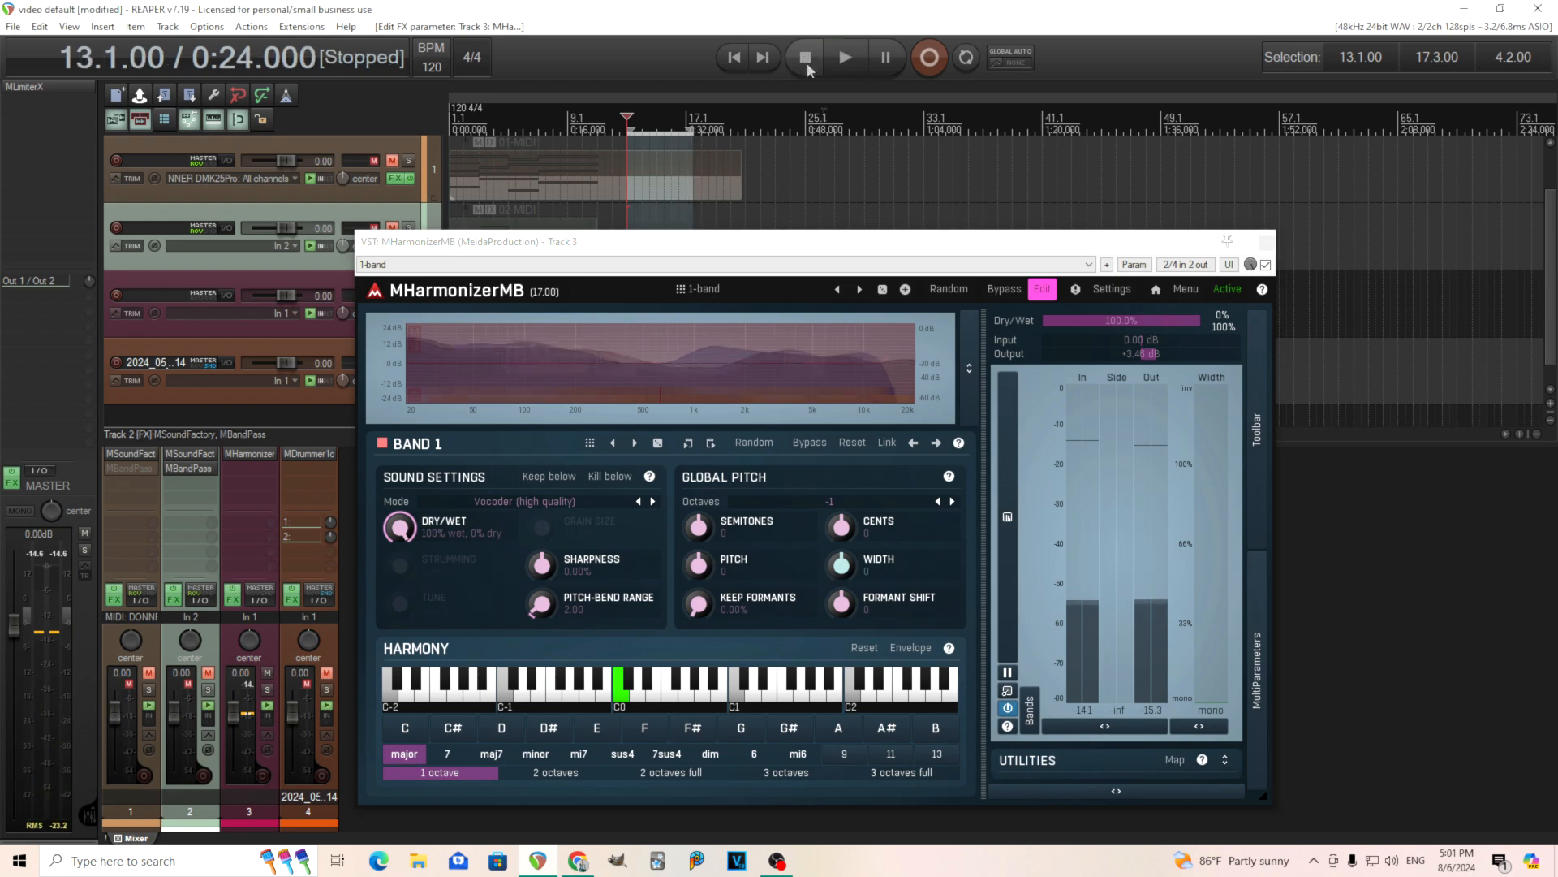
- Set Band 1's formant shift to about 5.09 while playing the clip, comparing it against the reset value
left_click_drag(939, 244, 1249, 230)
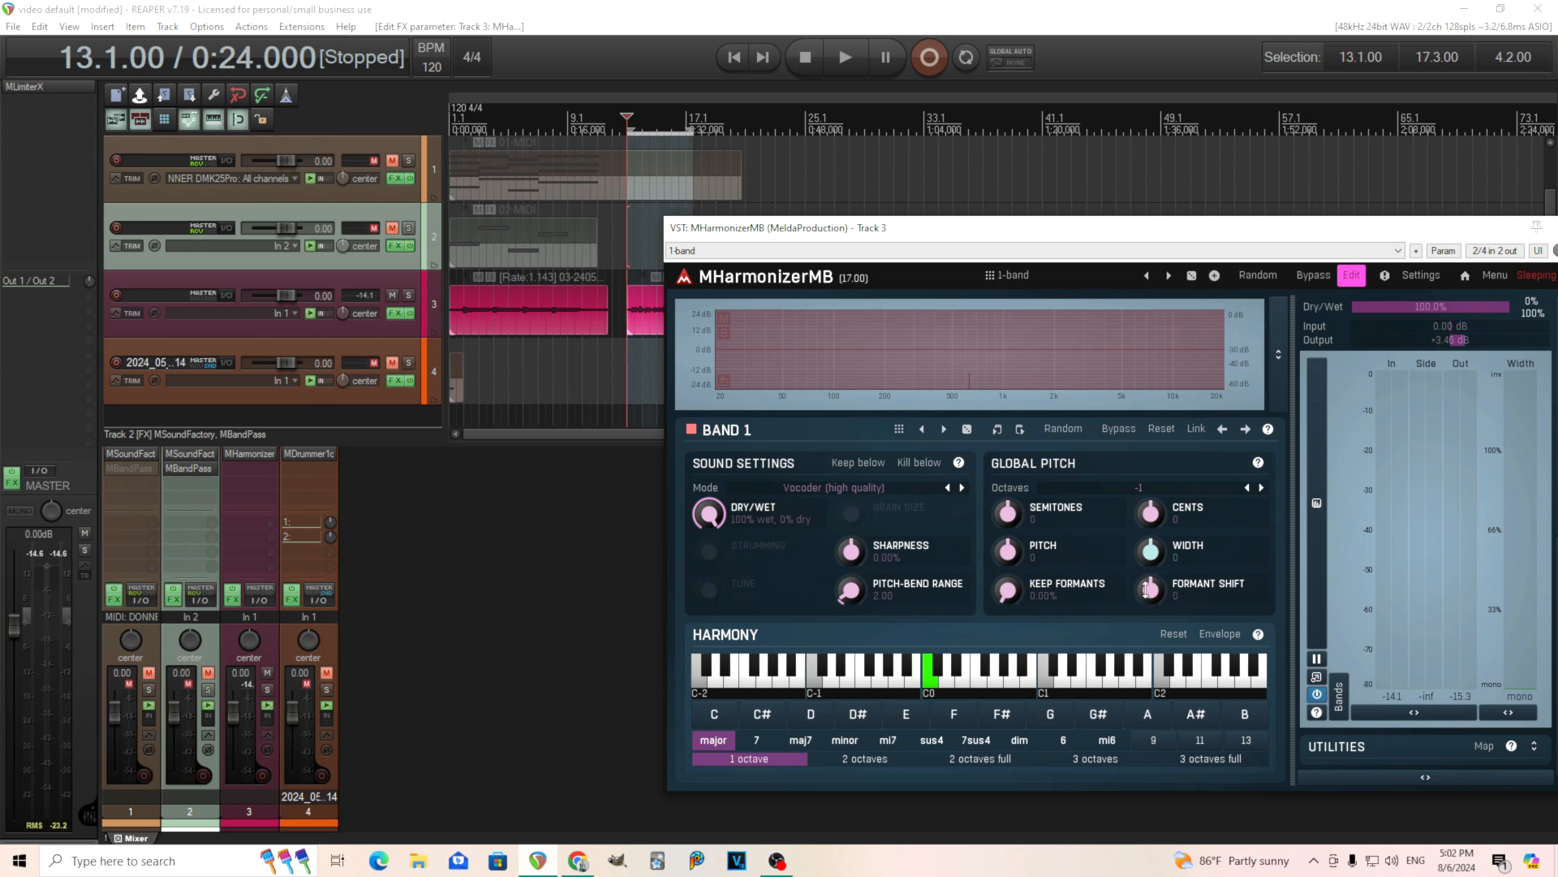
left_click(850, 48)
left_click_drag(1151, 588, 1151, 558)
left_click(811, 69)
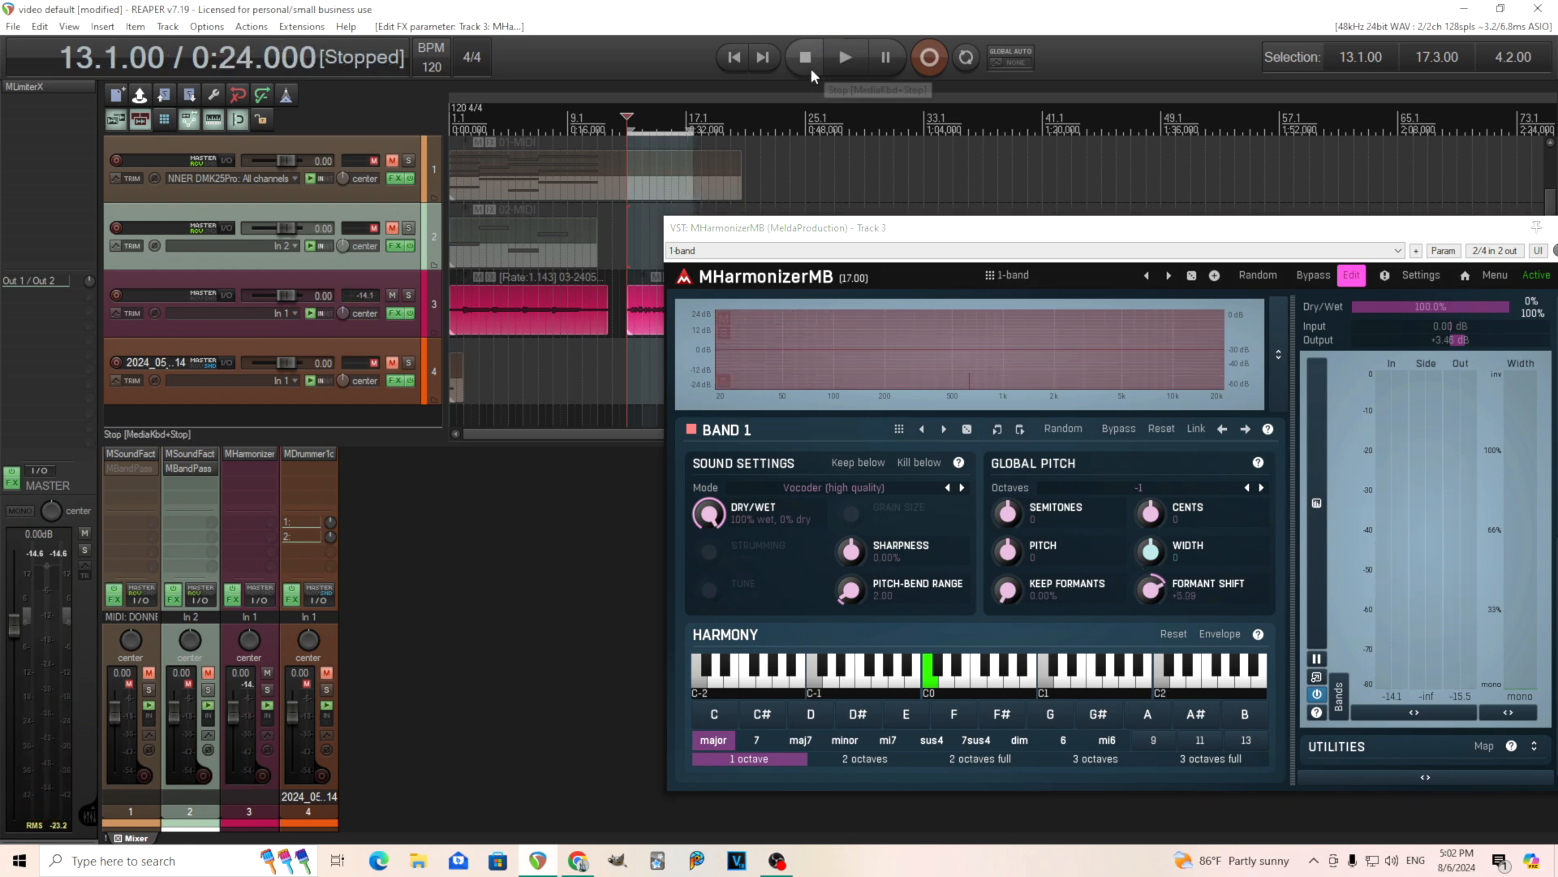
left_click(845, 56)
double_click(1153, 586)
left_click_drag(1155, 584, 1154, 550)
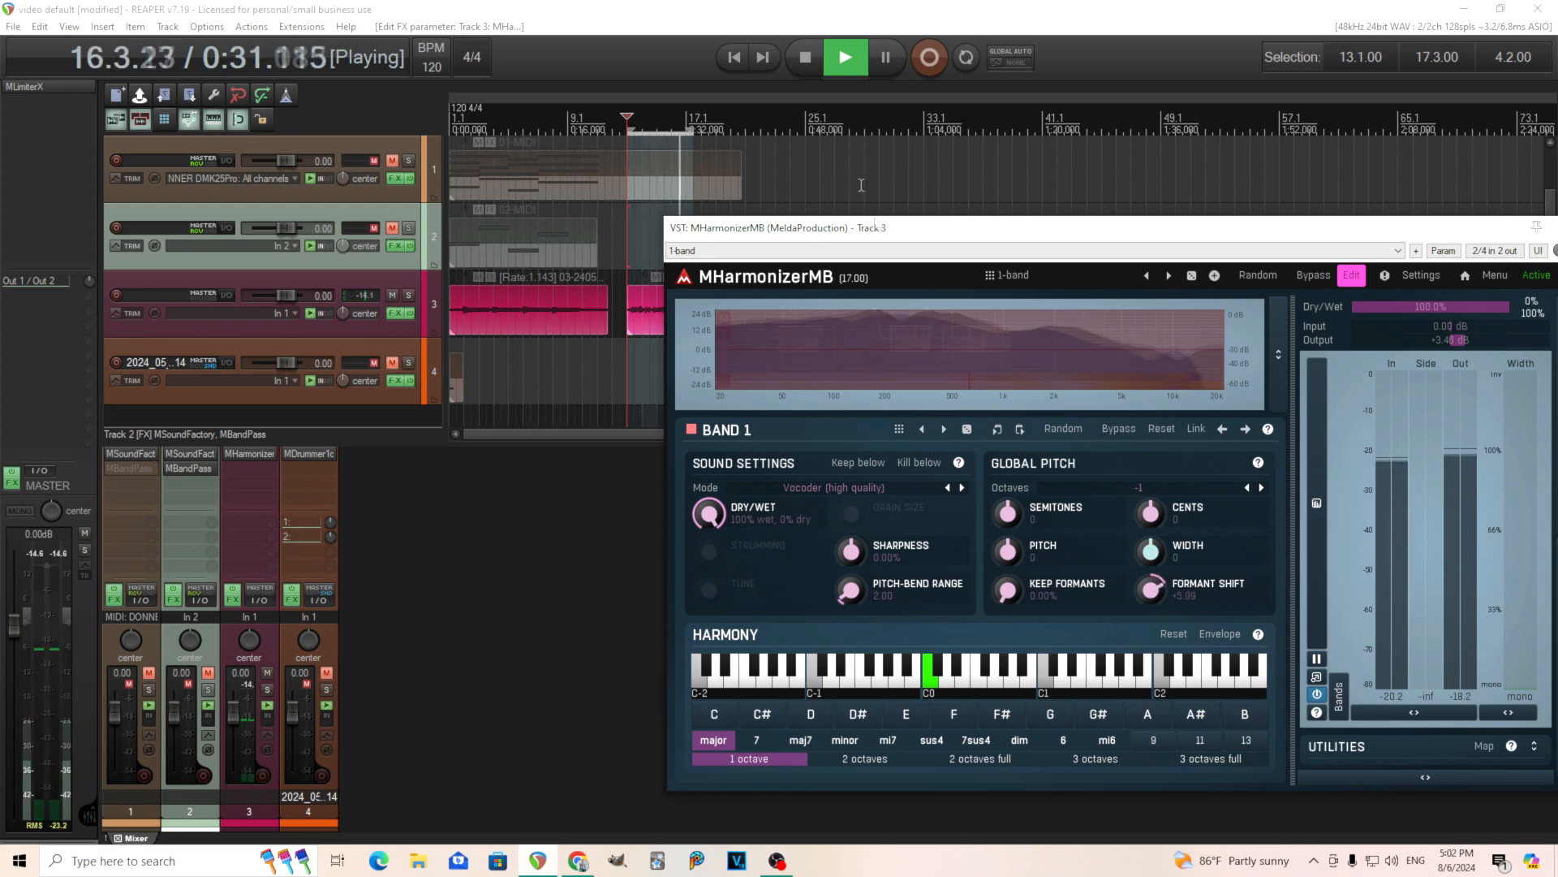
left_click(808, 60)
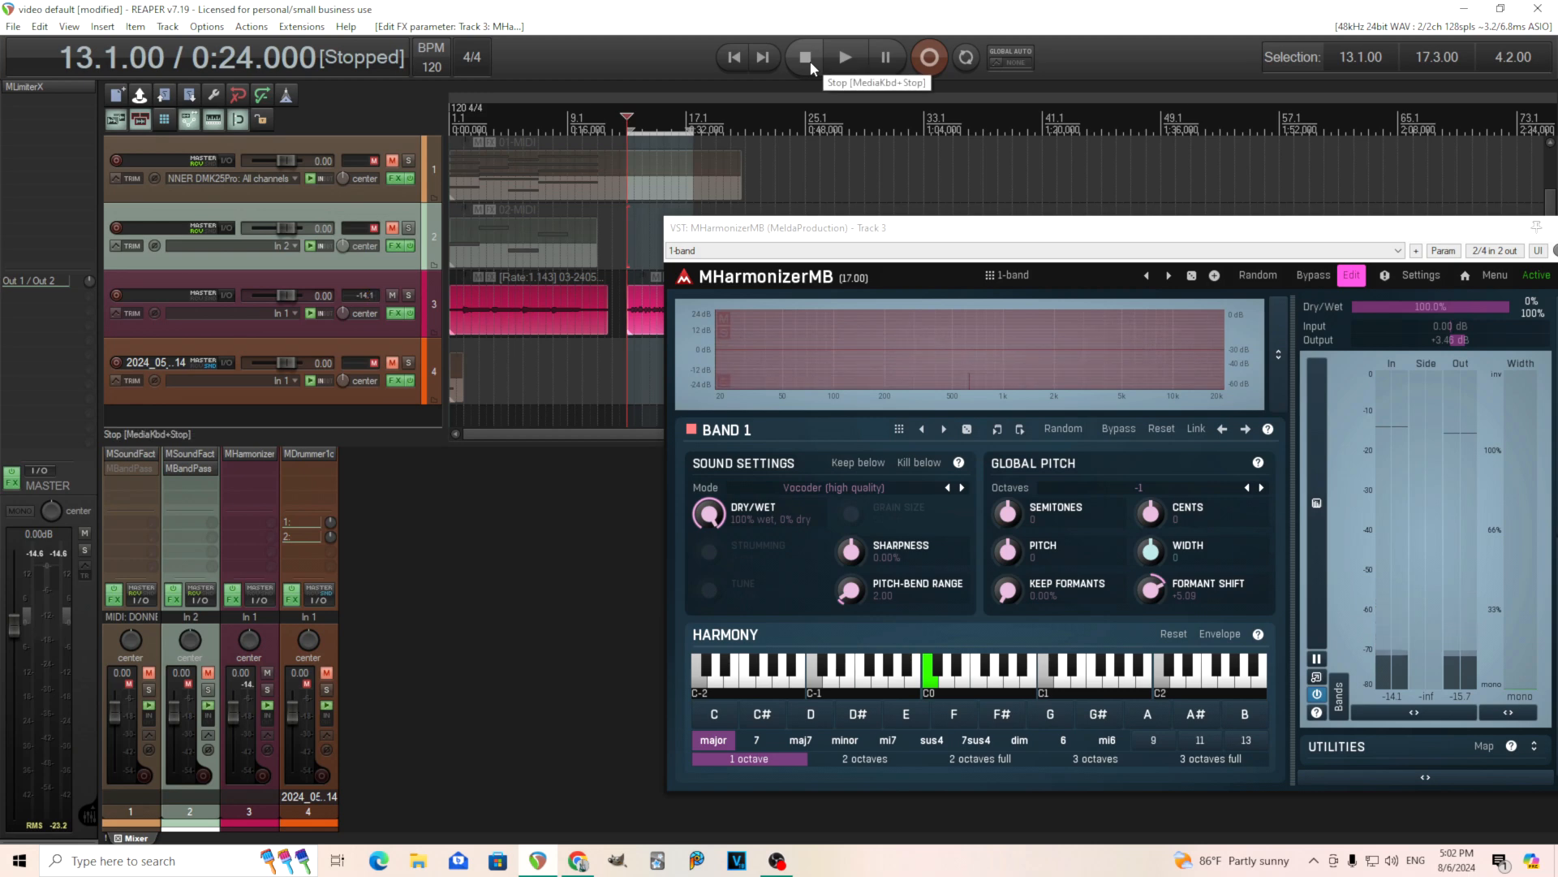
- Try lowering Band 1's sharpness to about -23% while playing the clip, and reset it to 0%
left_click_drag(934, 227, 909, 224)
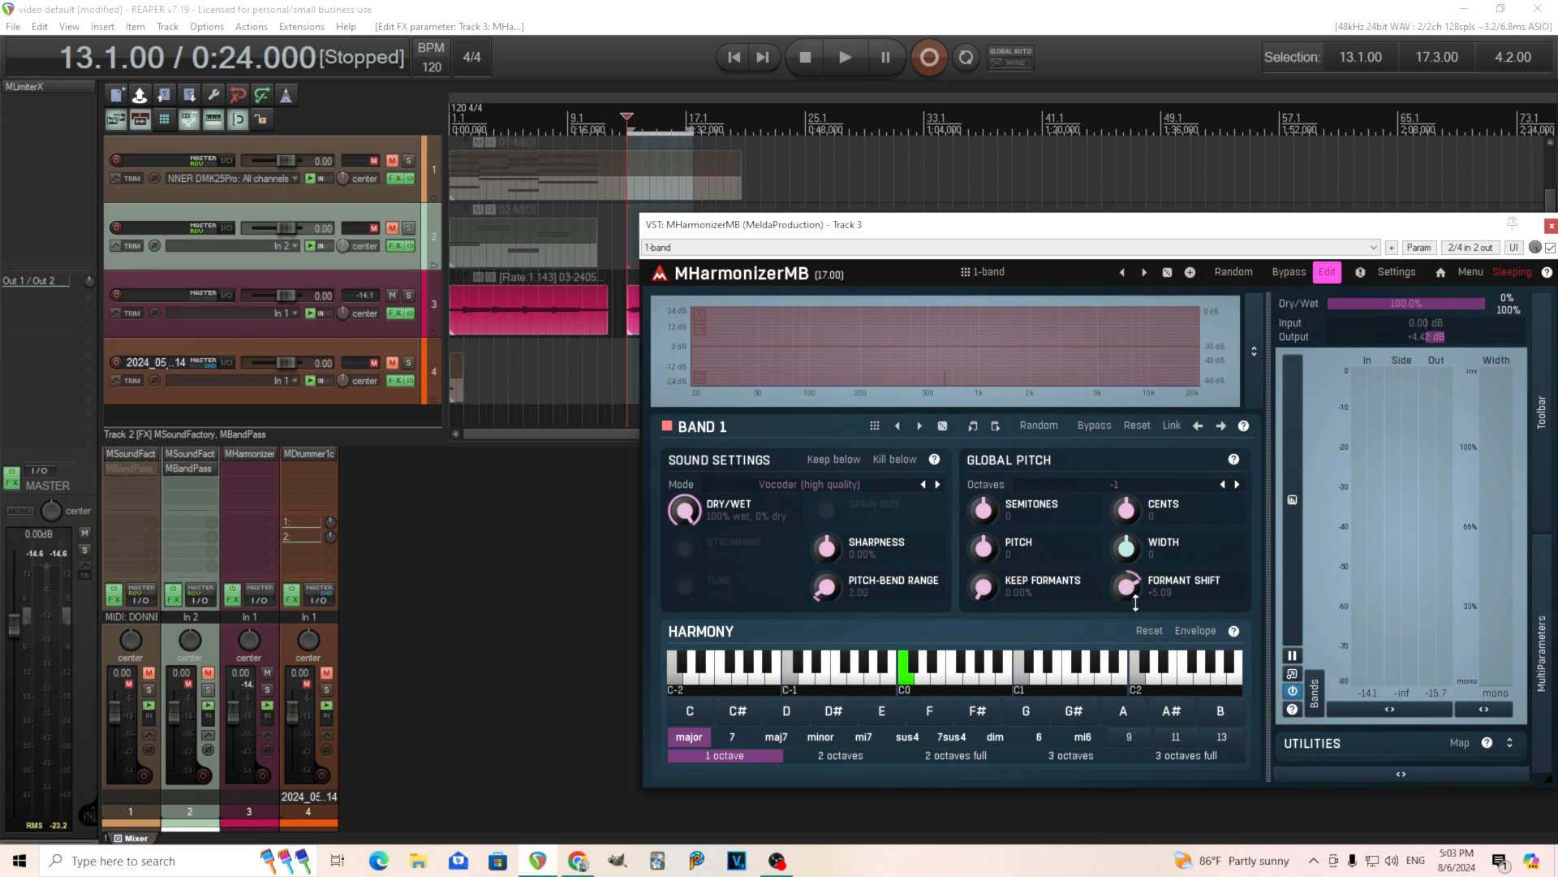
left_click_drag(806, 231, 922, 203)
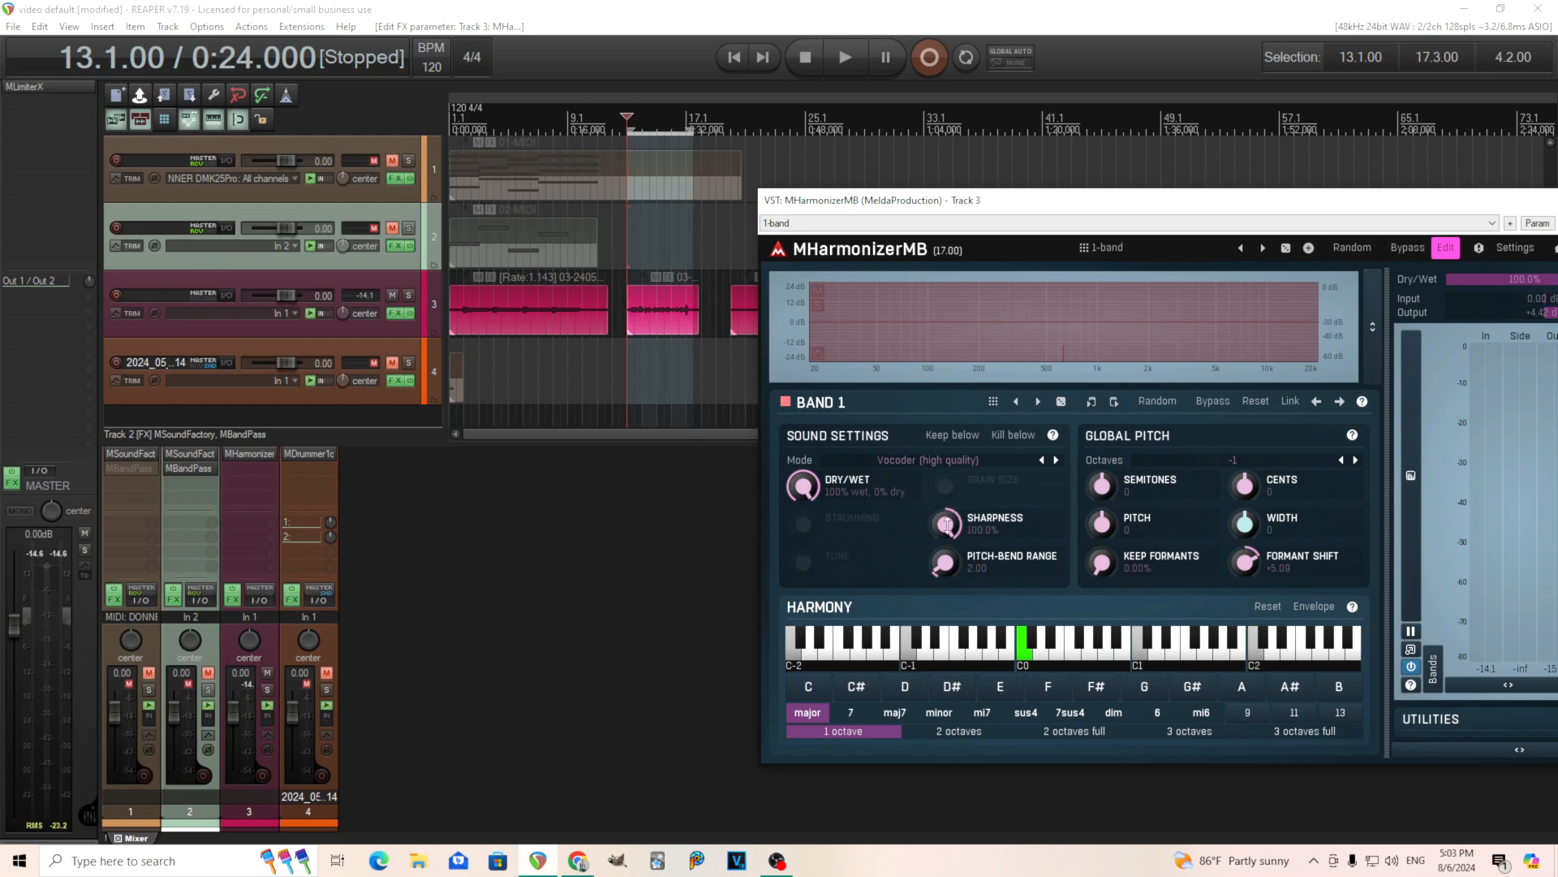
left_click_drag(947, 525, 947, 612)
double_click(945, 522)
left_click(846, 55)
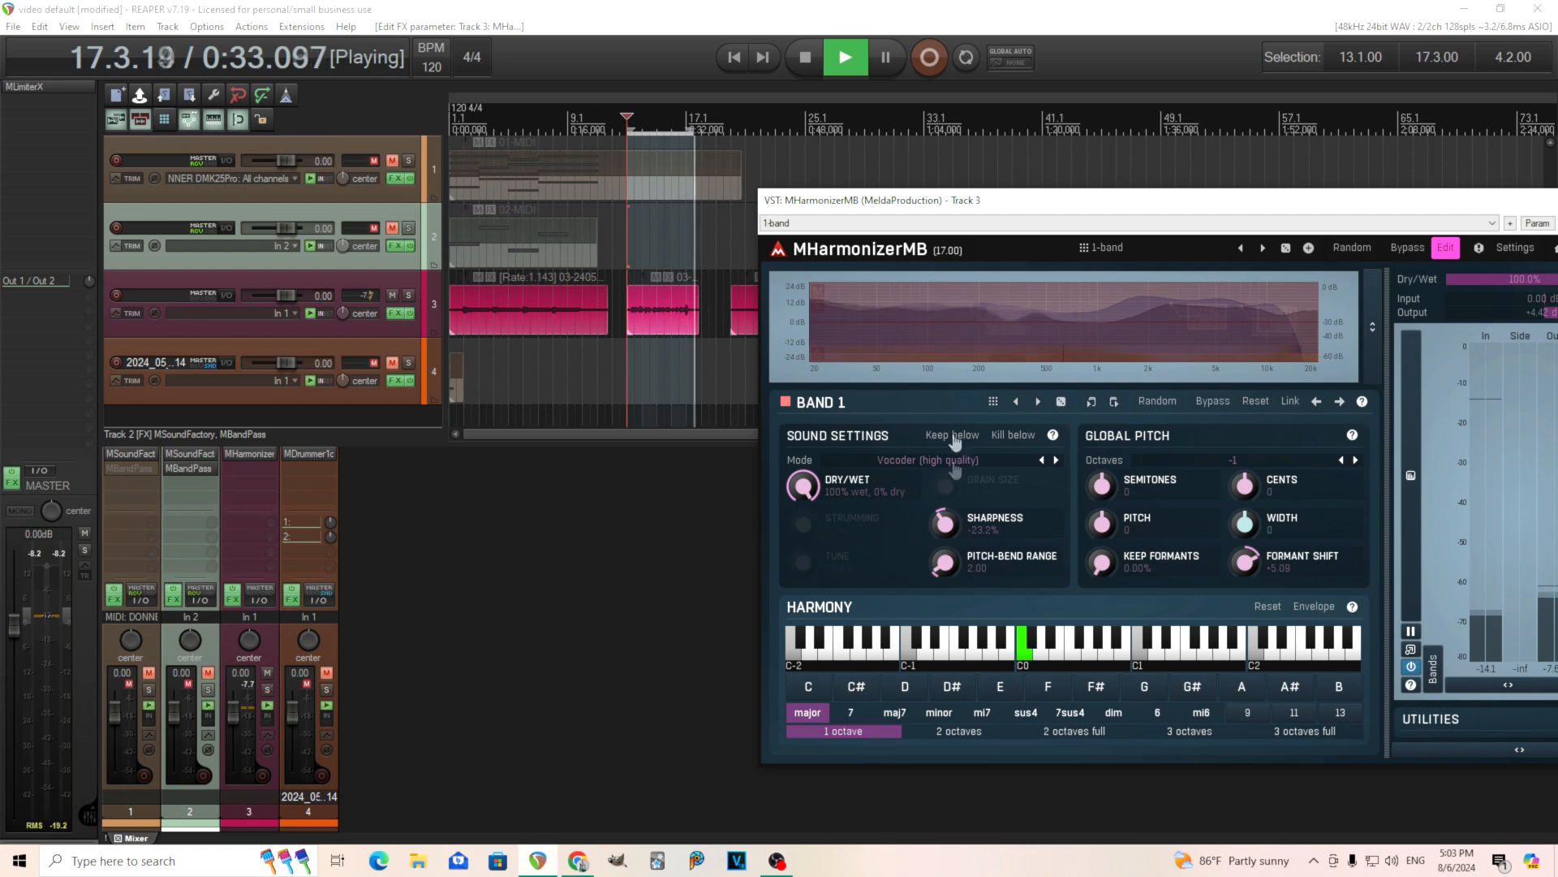
left_click(811, 55)
double_click(945, 526)
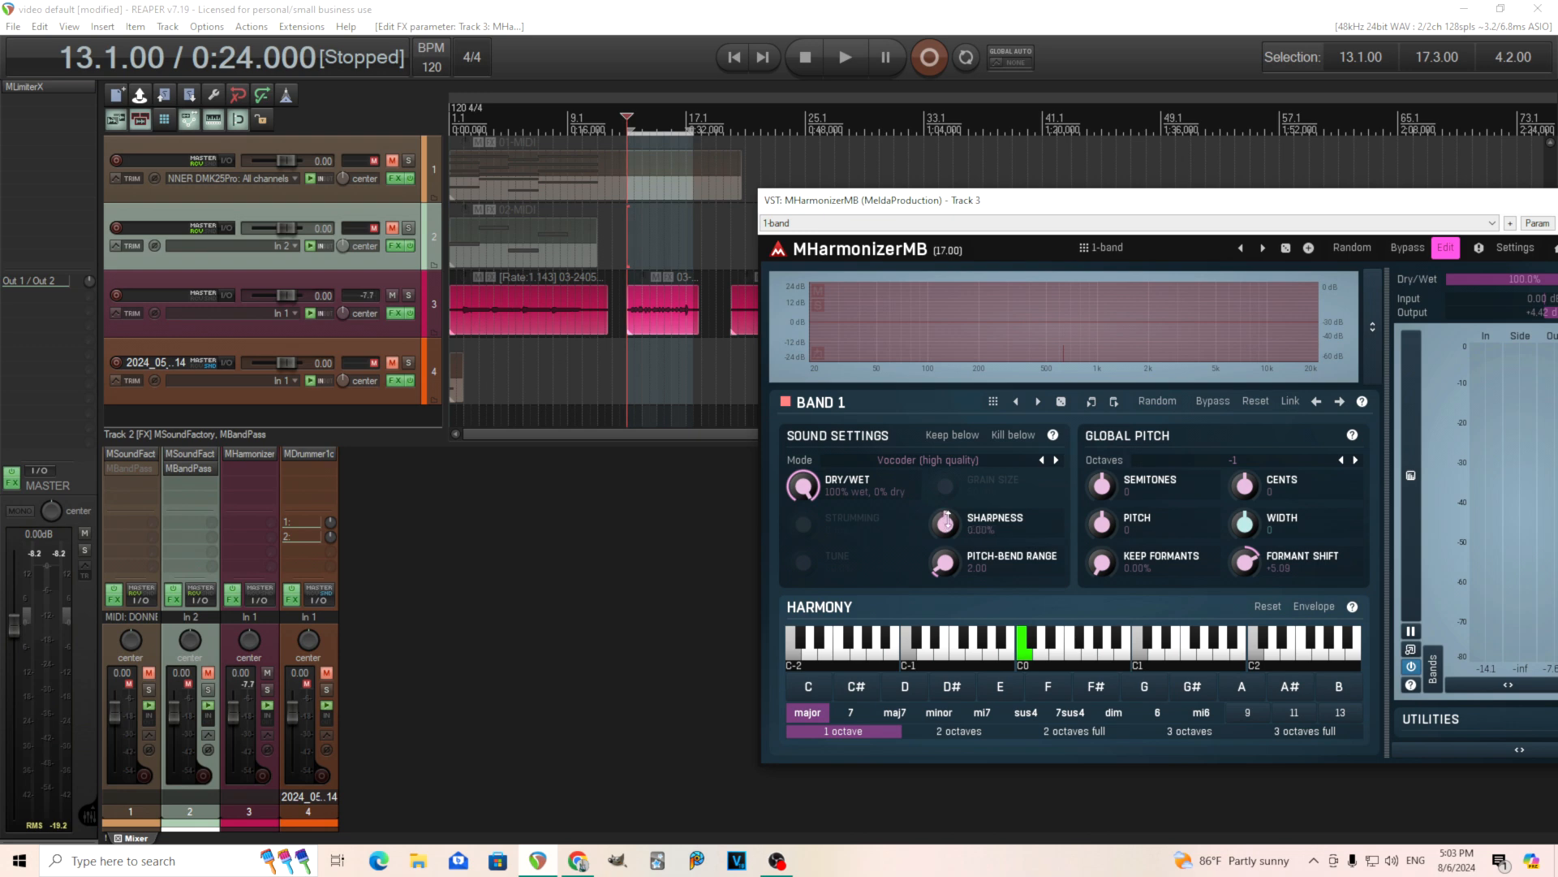
- Compare negative sharpness settings around -28% and -22.4% during playback, and restore the default
left_click(836, 61)
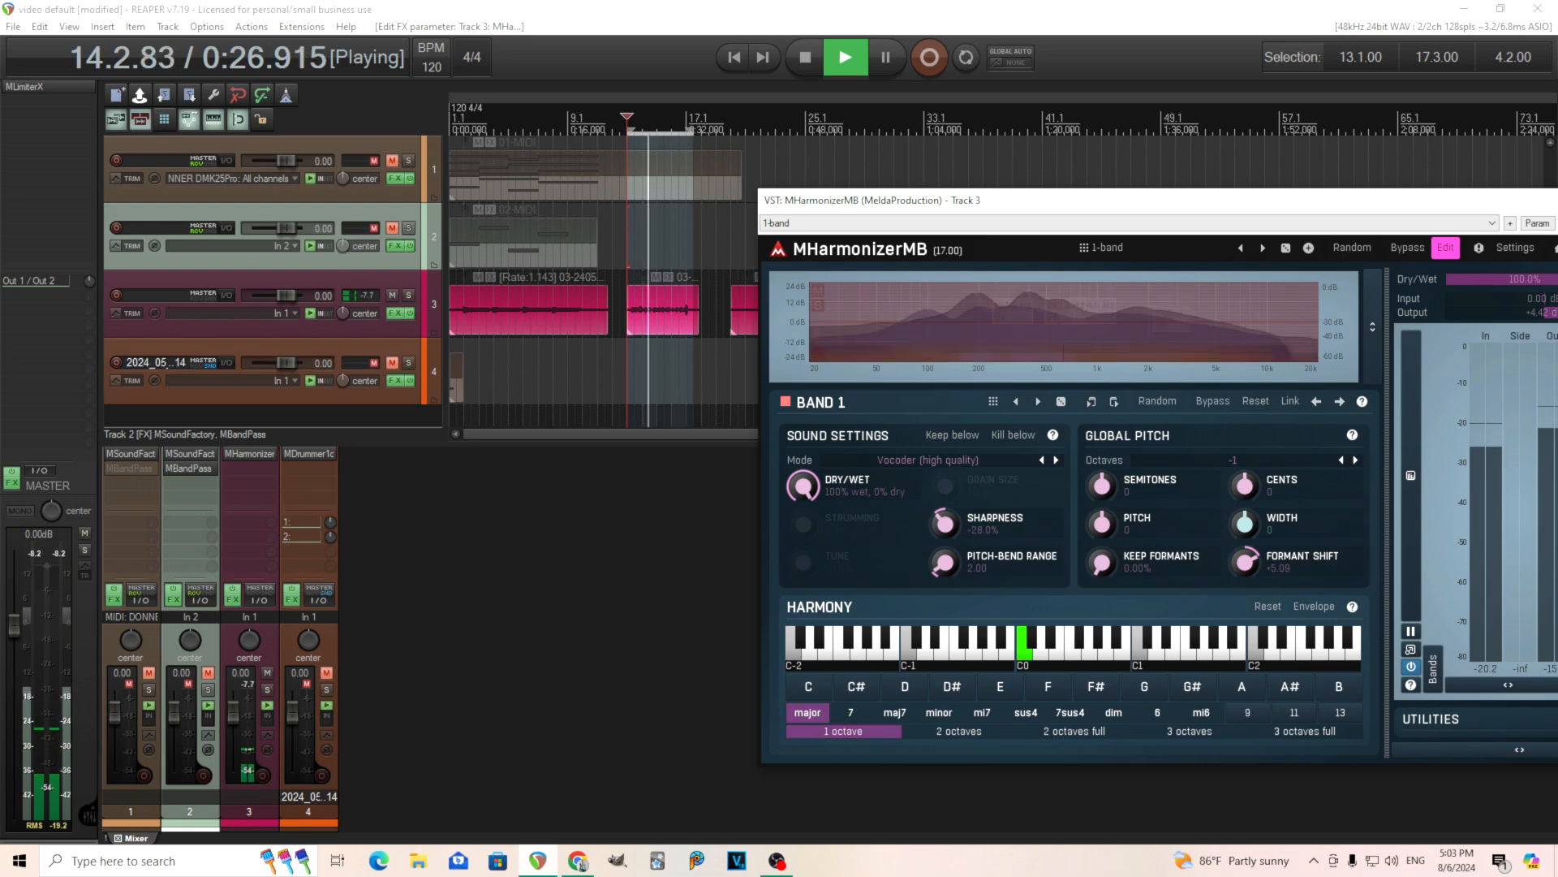
double_click(945, 521)
left_click_drag(945, 521, 938, 489)
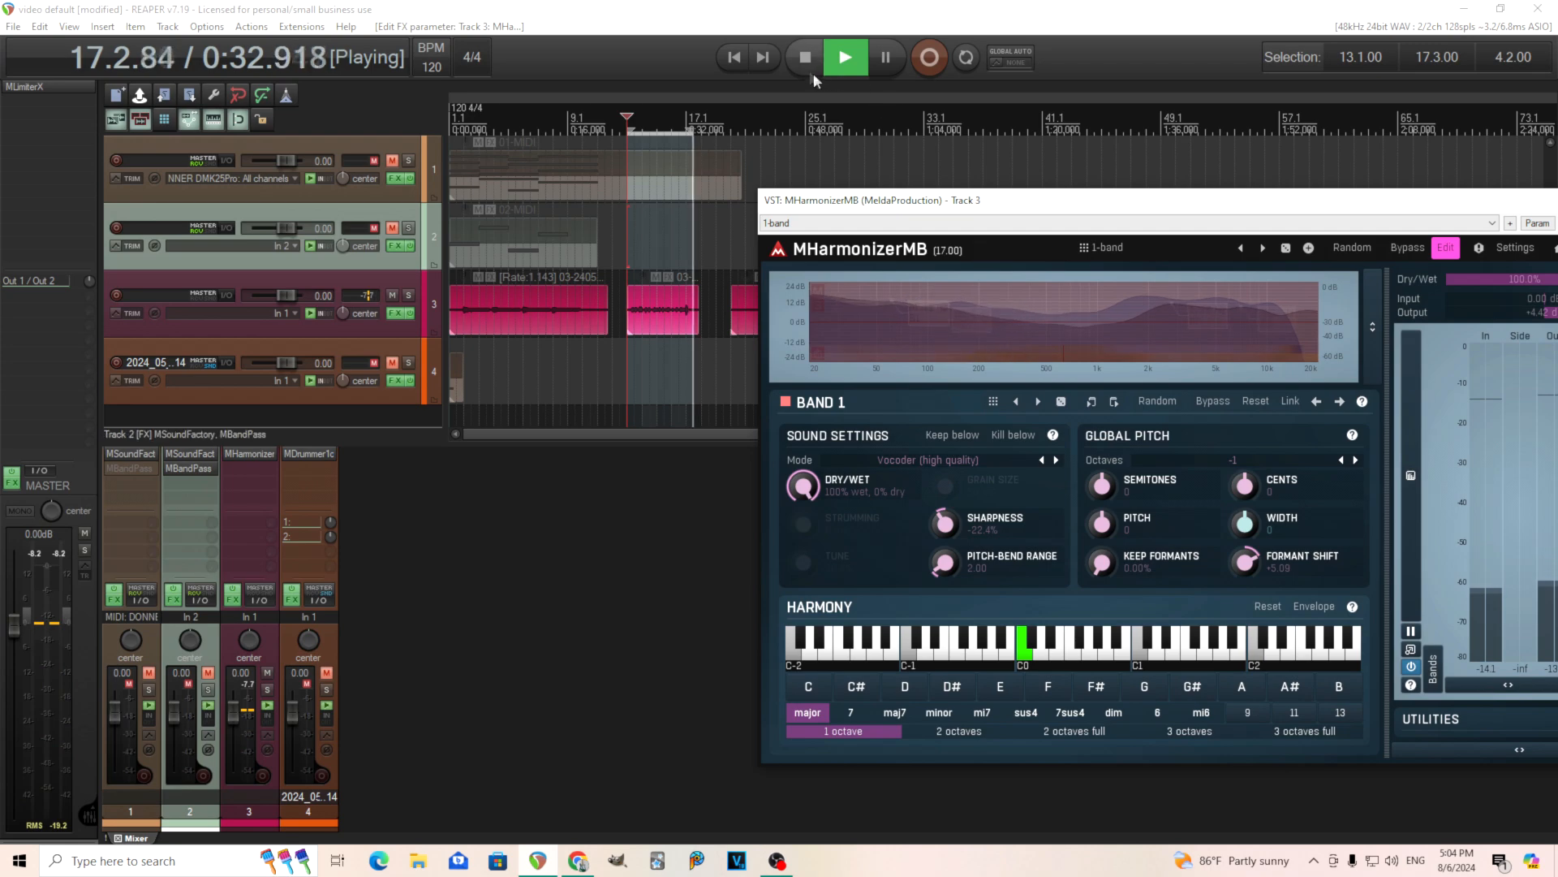
left_click(808, 60)
double_click(944, 523)
- Add the recently used MGuitarArchitect plugin after MHarmonizerMB on track 3 and move its window fully into view
left_click_drag(862, 207, 639, 375)
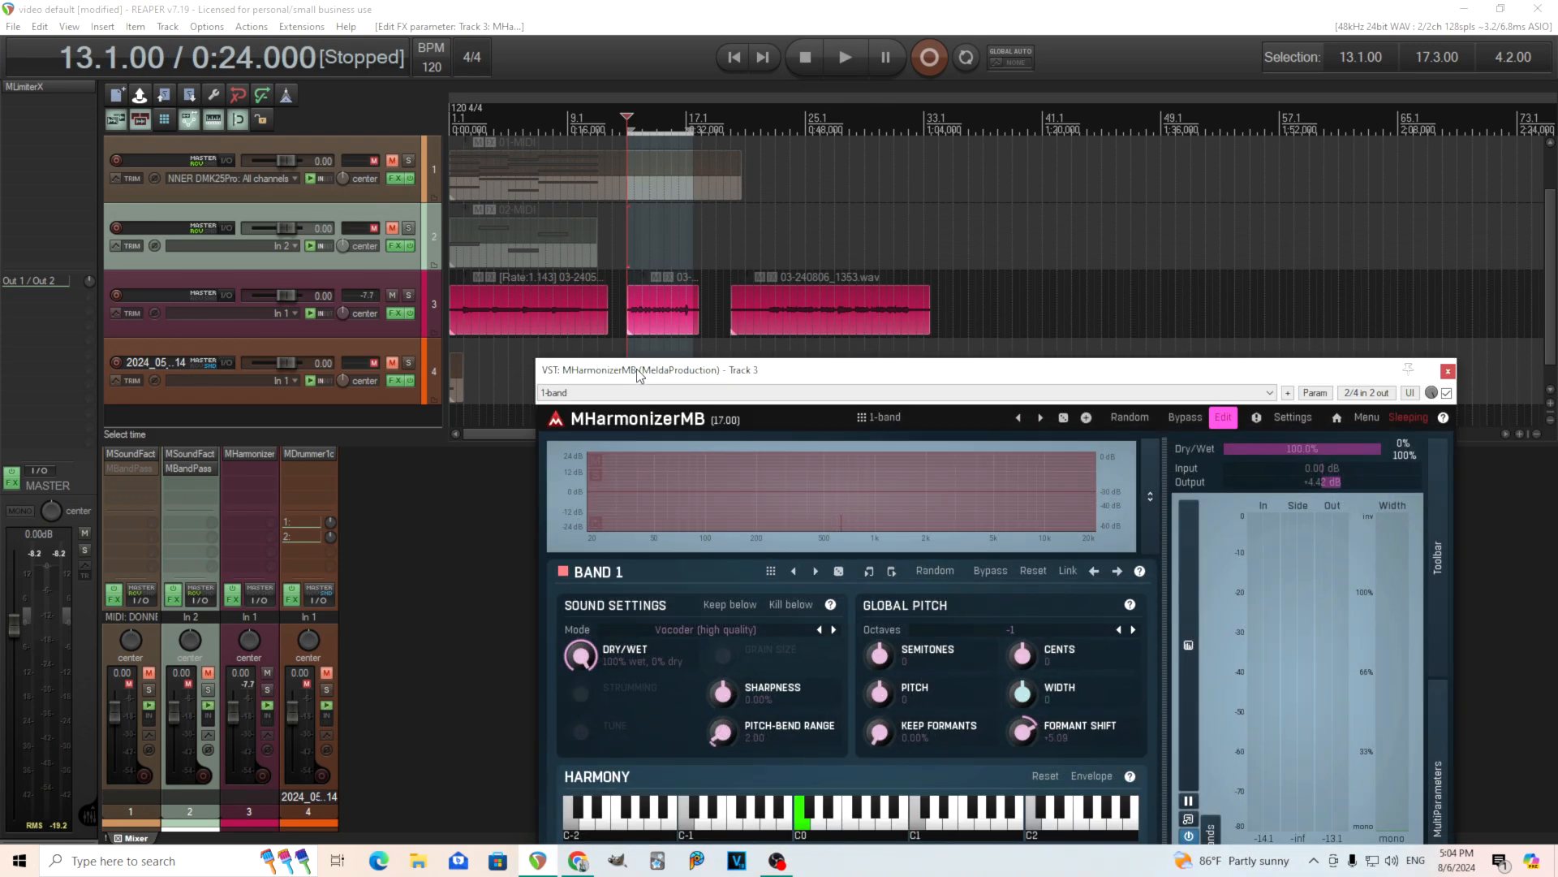
right_click(254, 474)
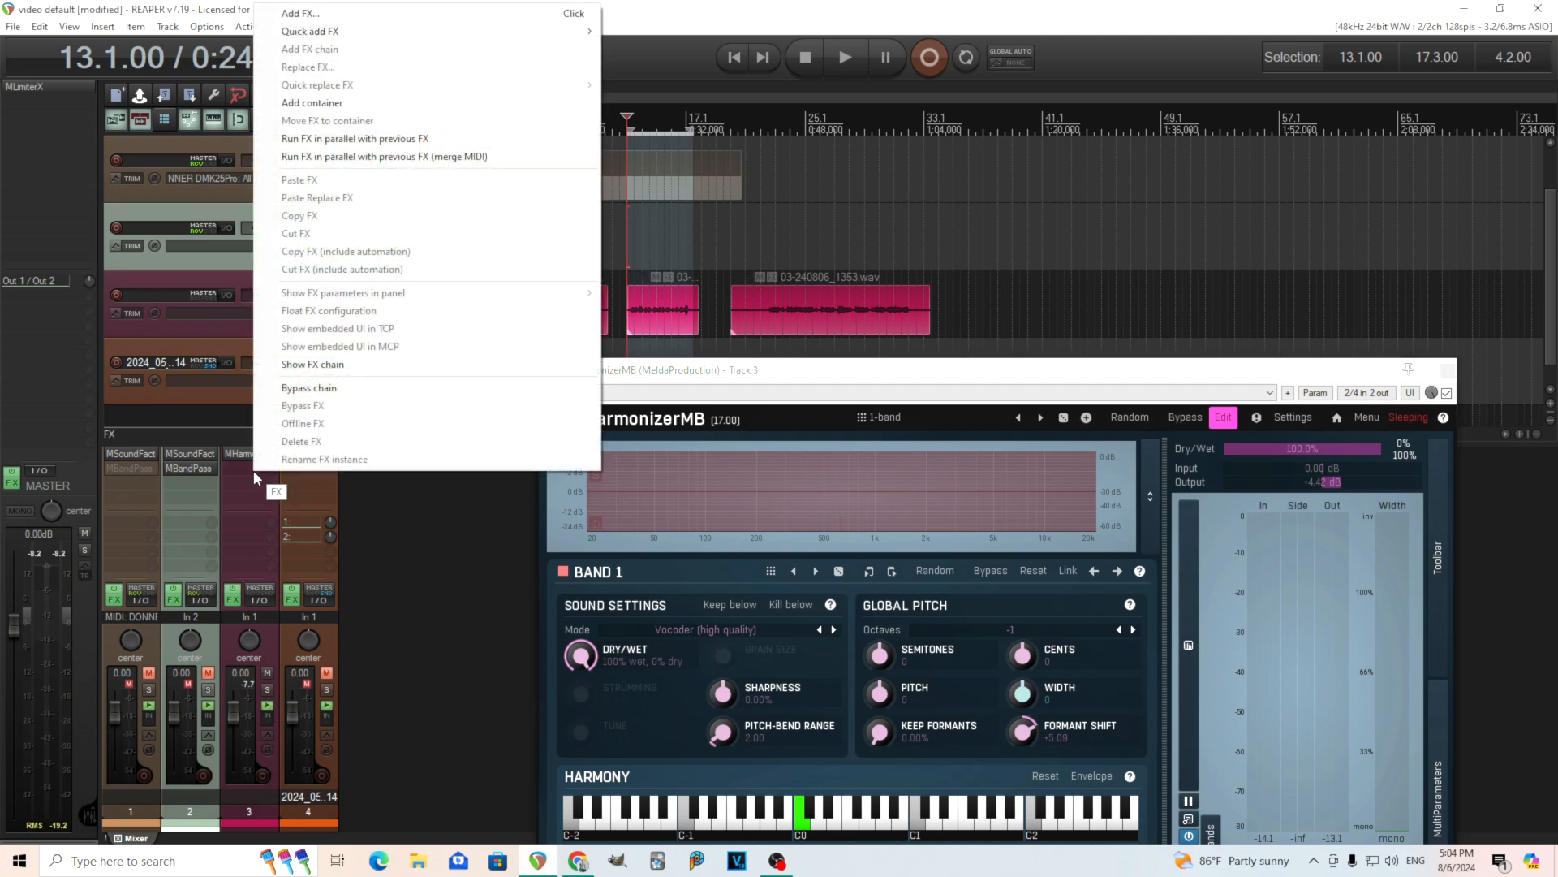
mouse_move(585, 36)
mouse_move(645, 31)
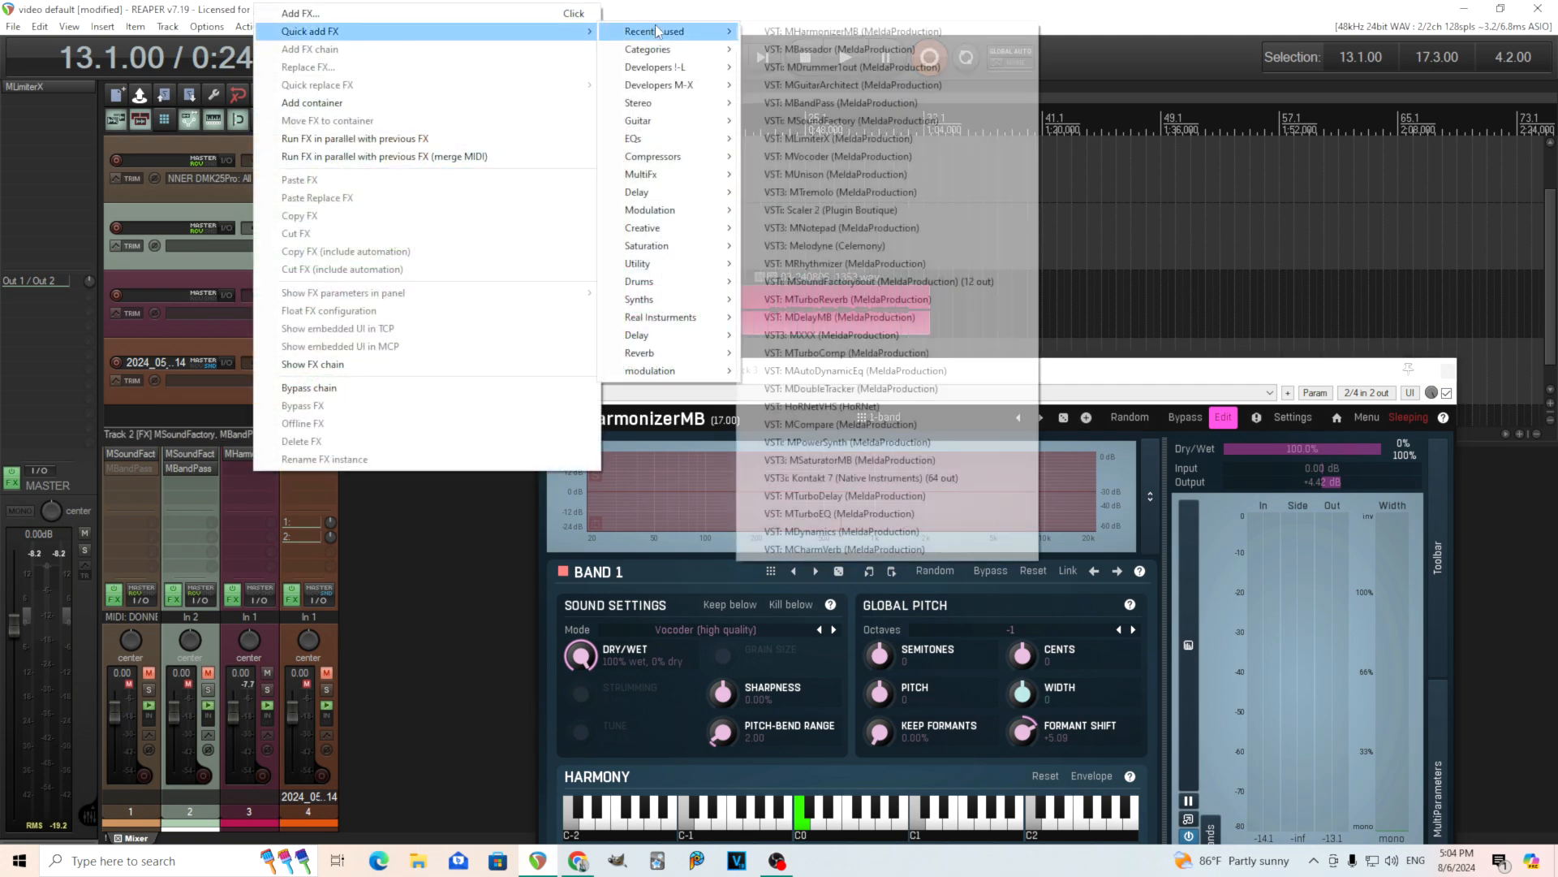
left_click(862, 86)
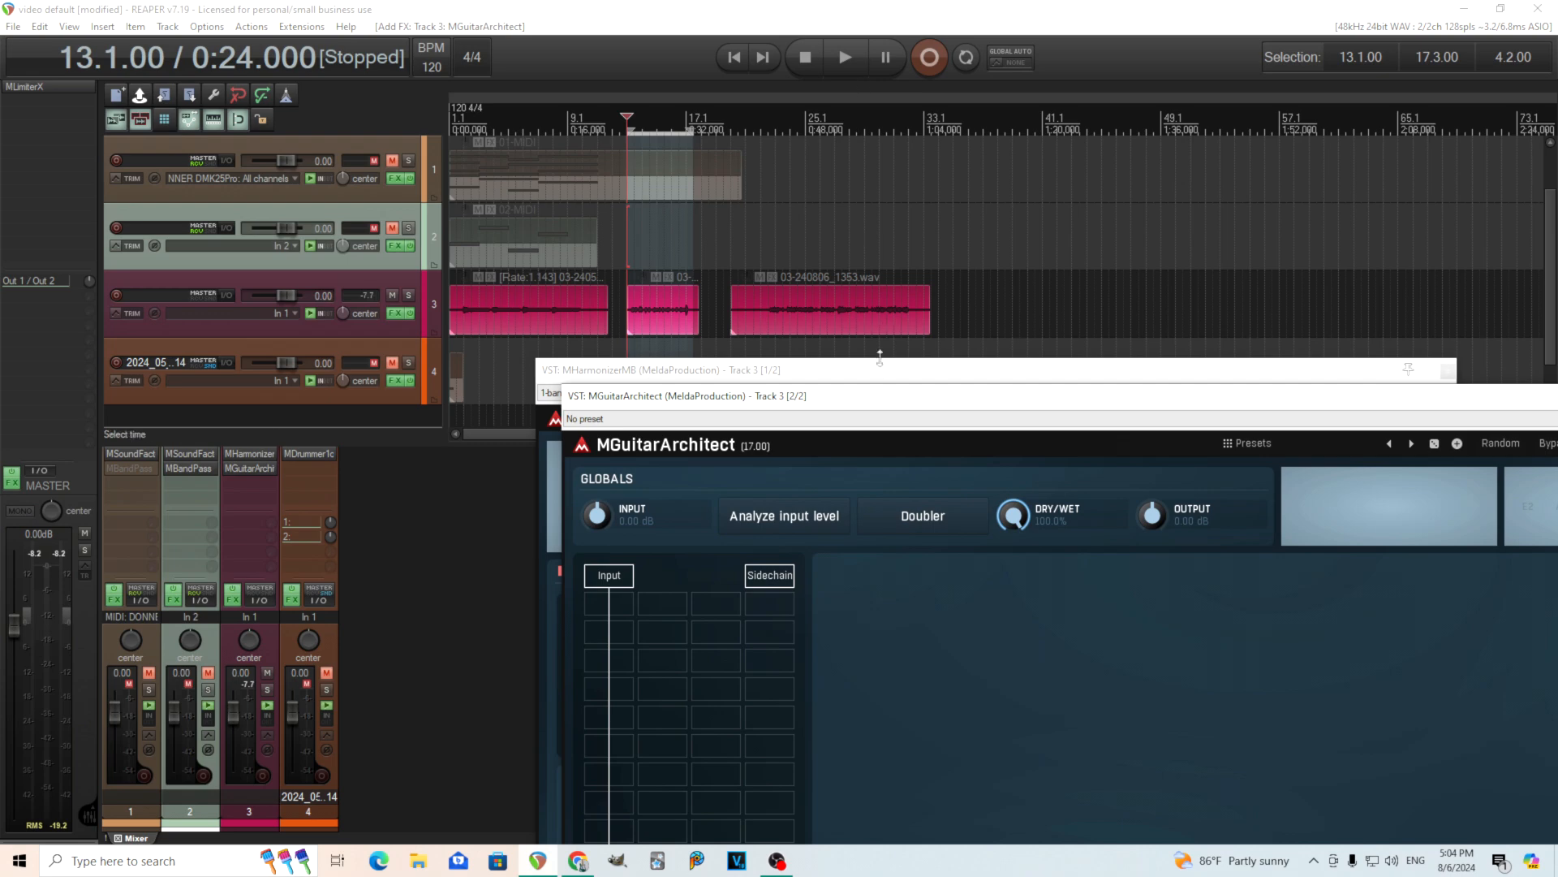
left_click_drag(856, 404, 466, 82)
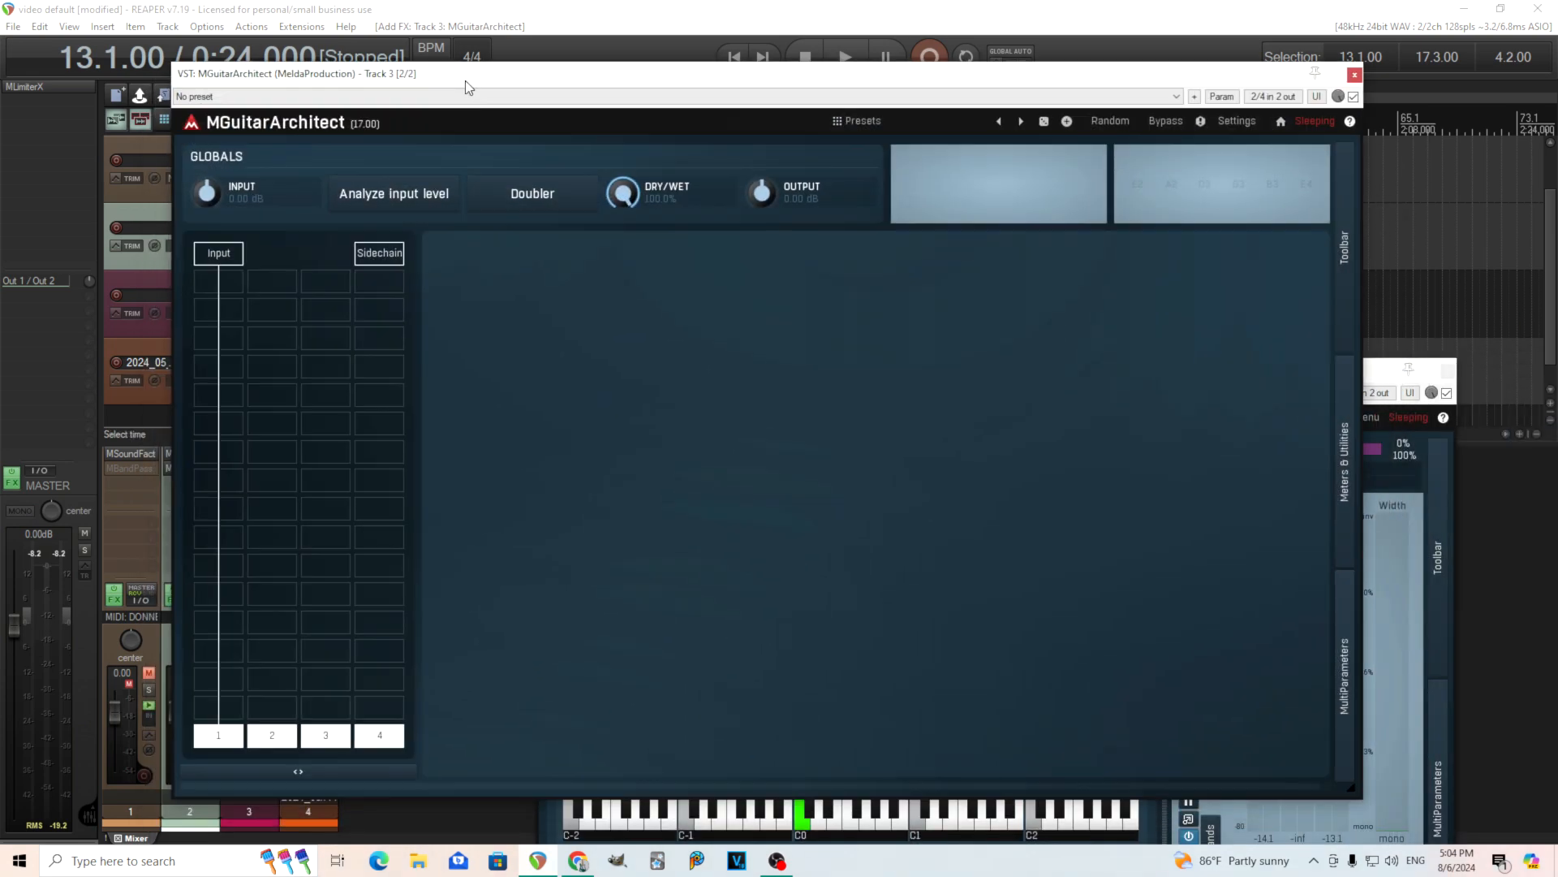
- Load the Jazzy Compression preset from the BASS Clean Tones folder in MGuitarArchitect and close the preset browser
left_click(949, 128)
scroll(879, 383, "up", 3)
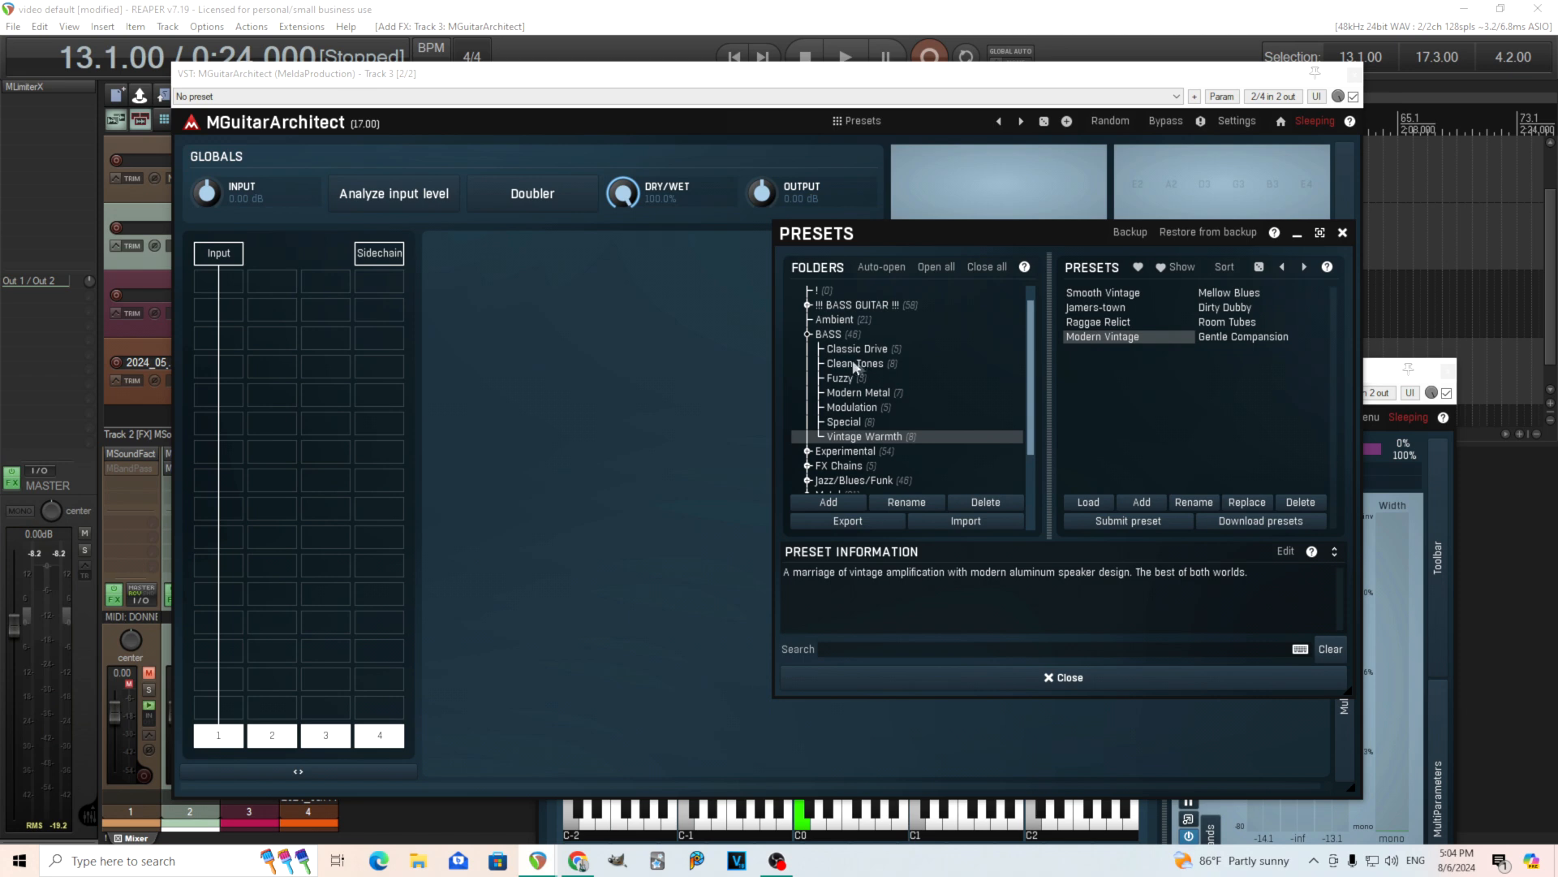
left_click(832, 334)
left_click(858, 351)
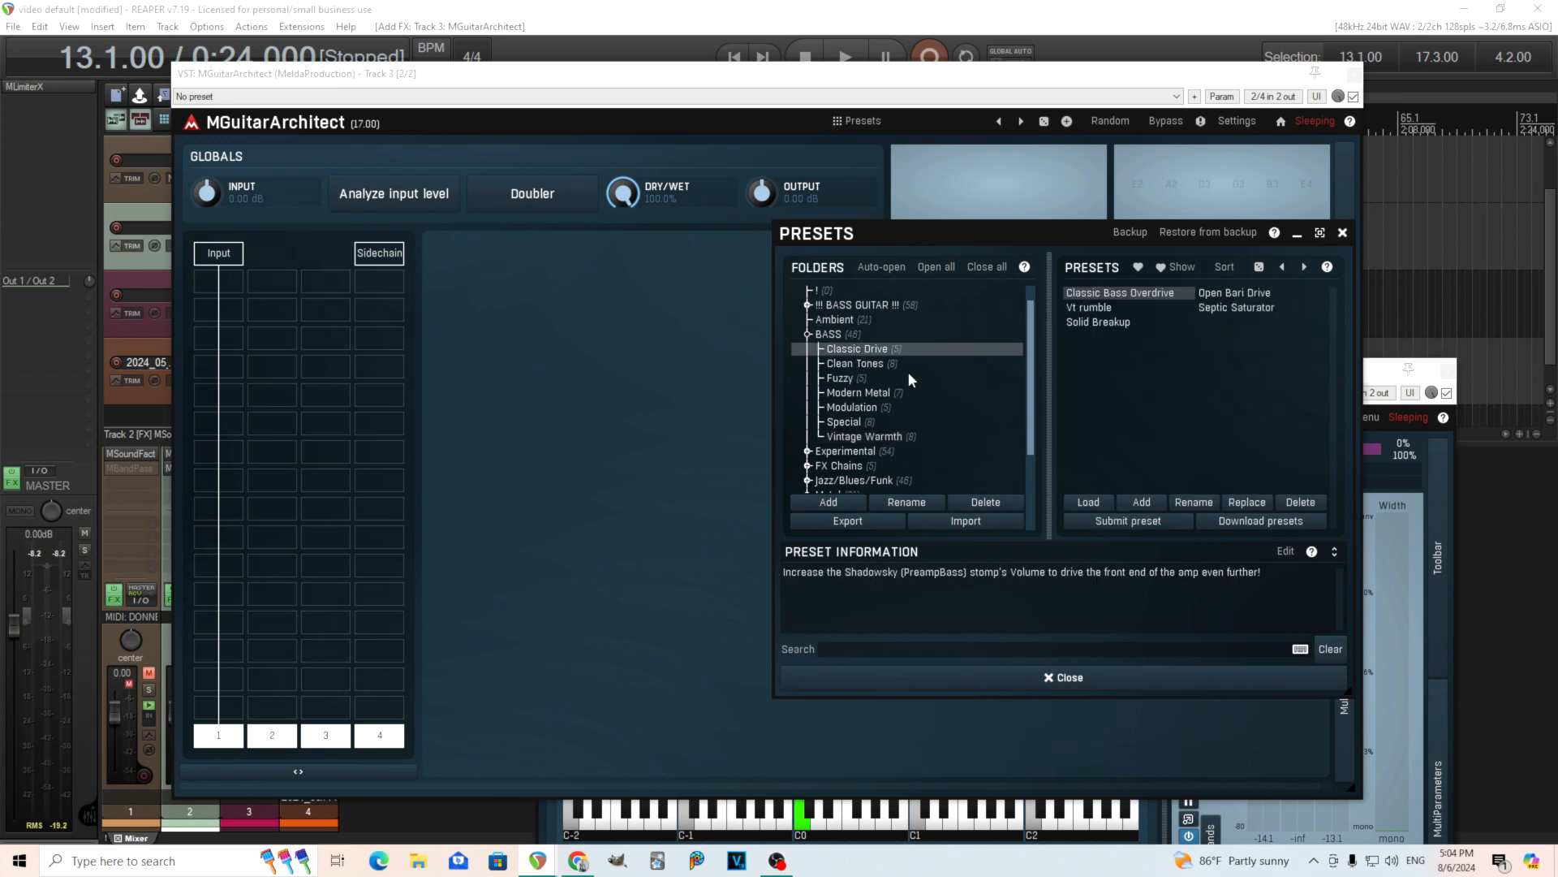
left_click(870, 365)
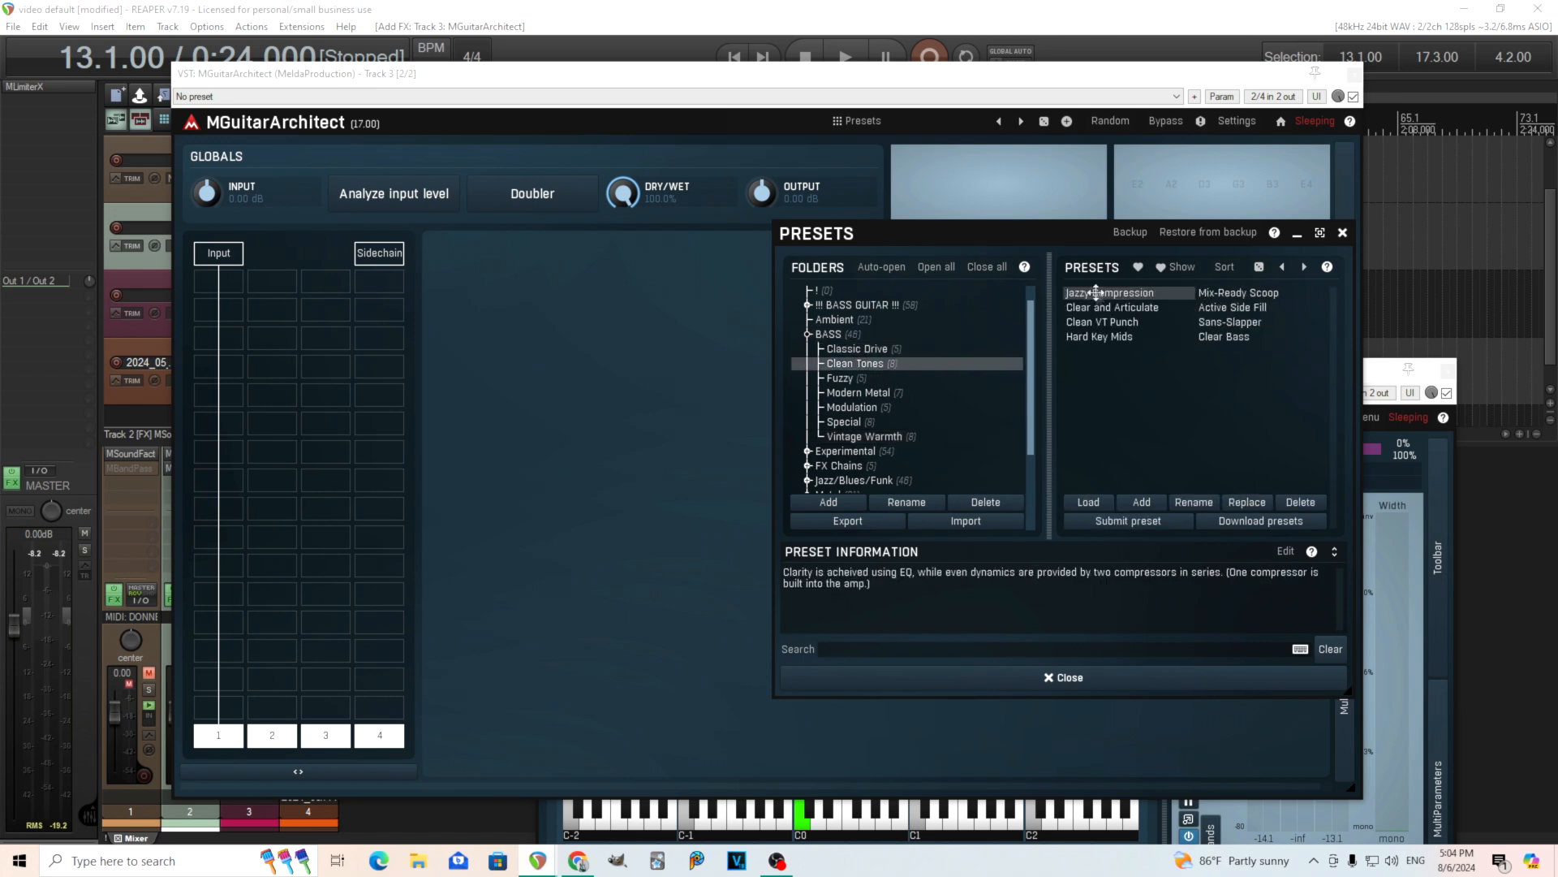
left_click(1097, 297)
left_click(1342, 234)
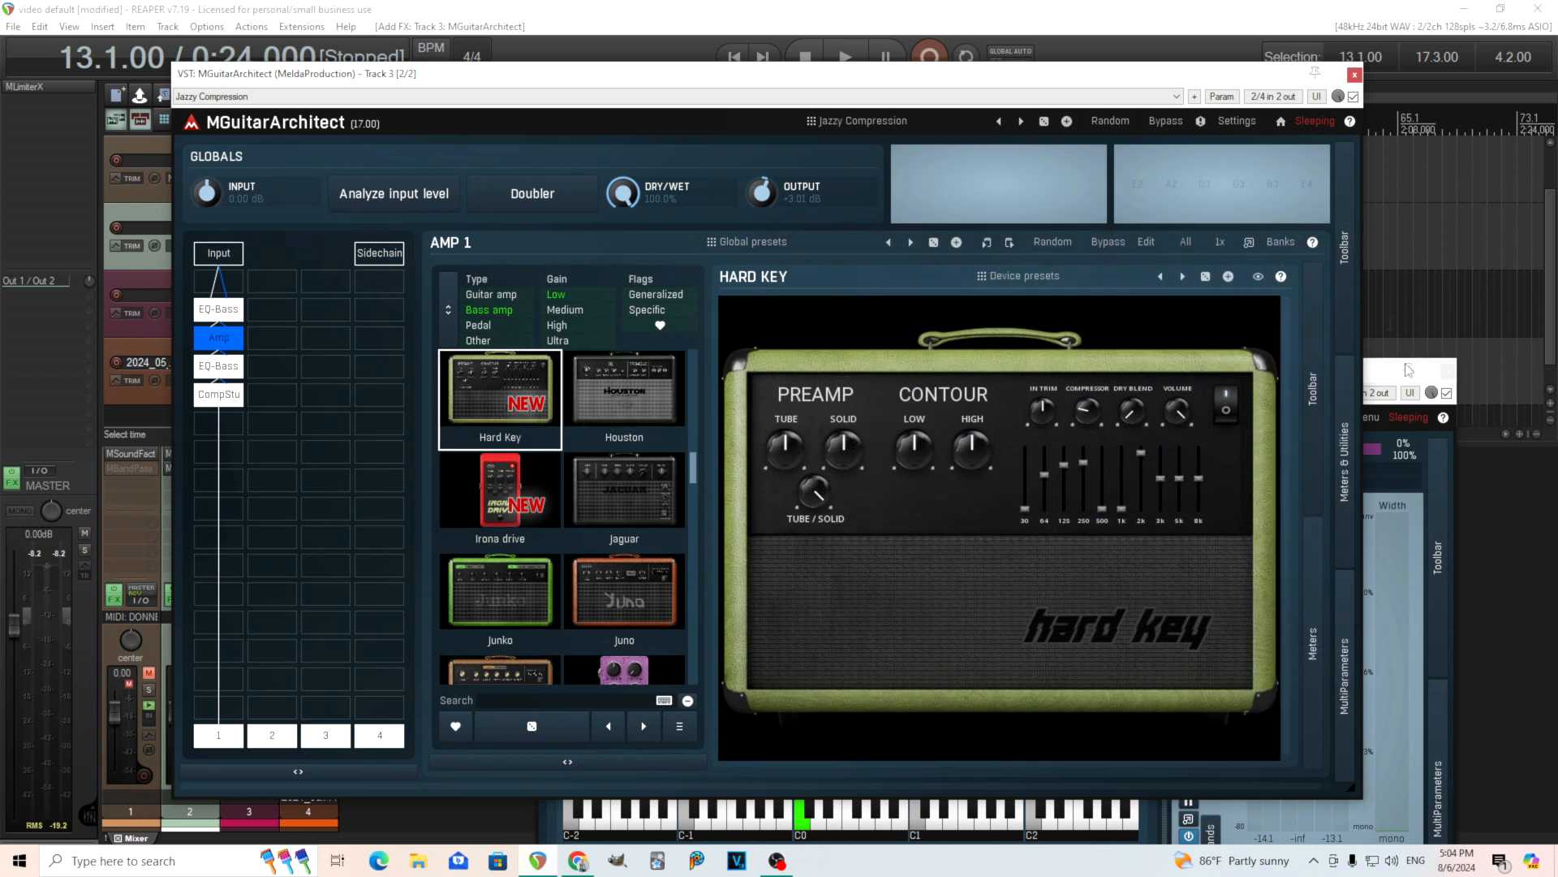
- Enable MGuitarArchitect's limiter and start playing the selected clip, moving the plugin window clear of the transport
left_click(1348, 244)
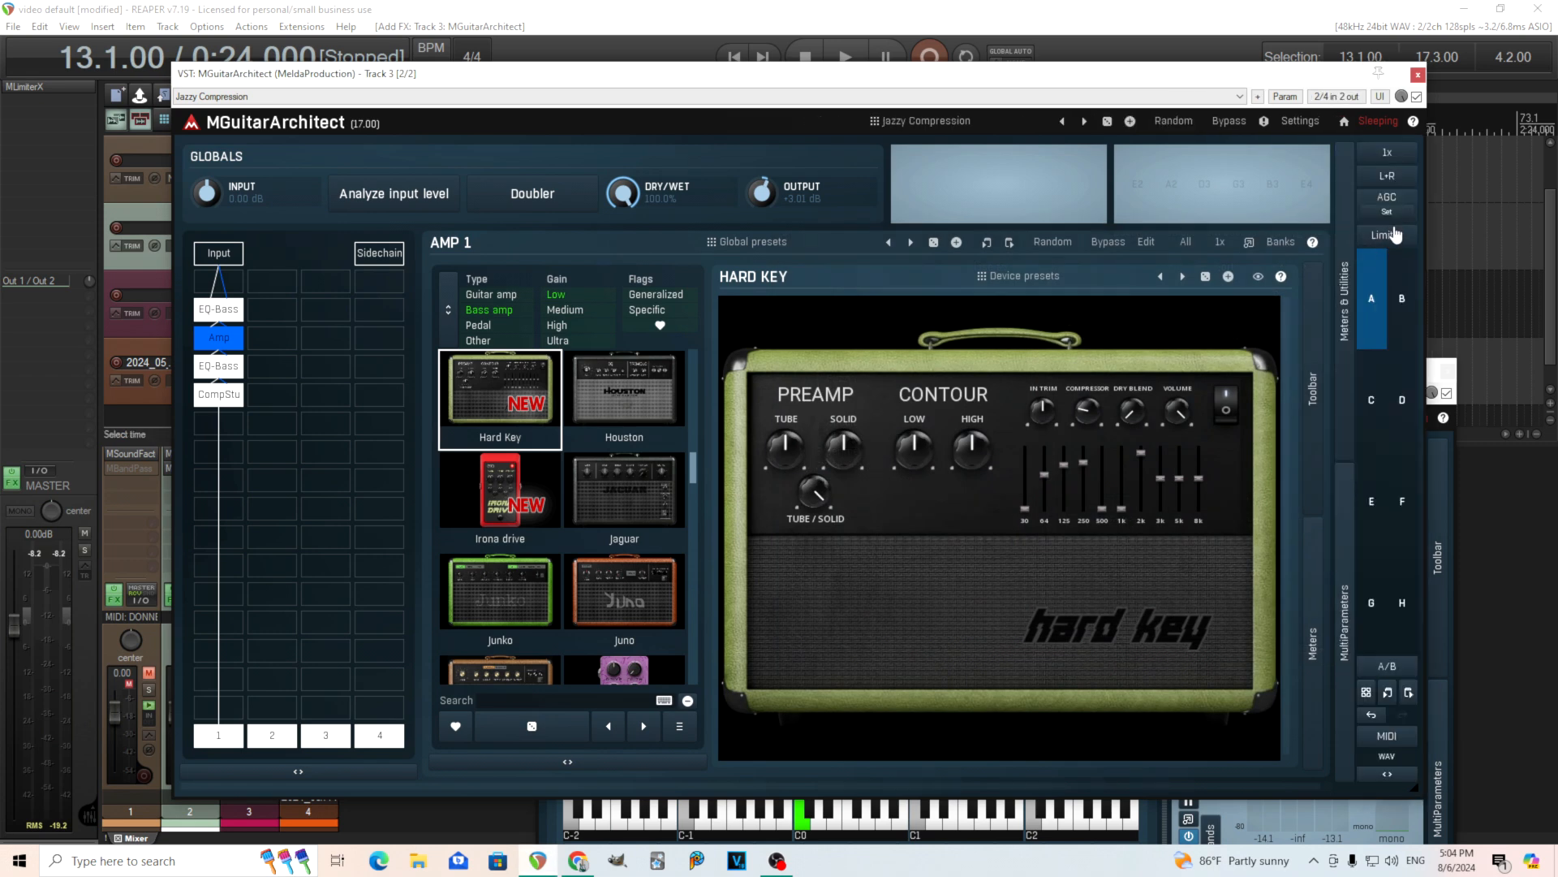
left_click_drag(1293, 81, 1449, 143)
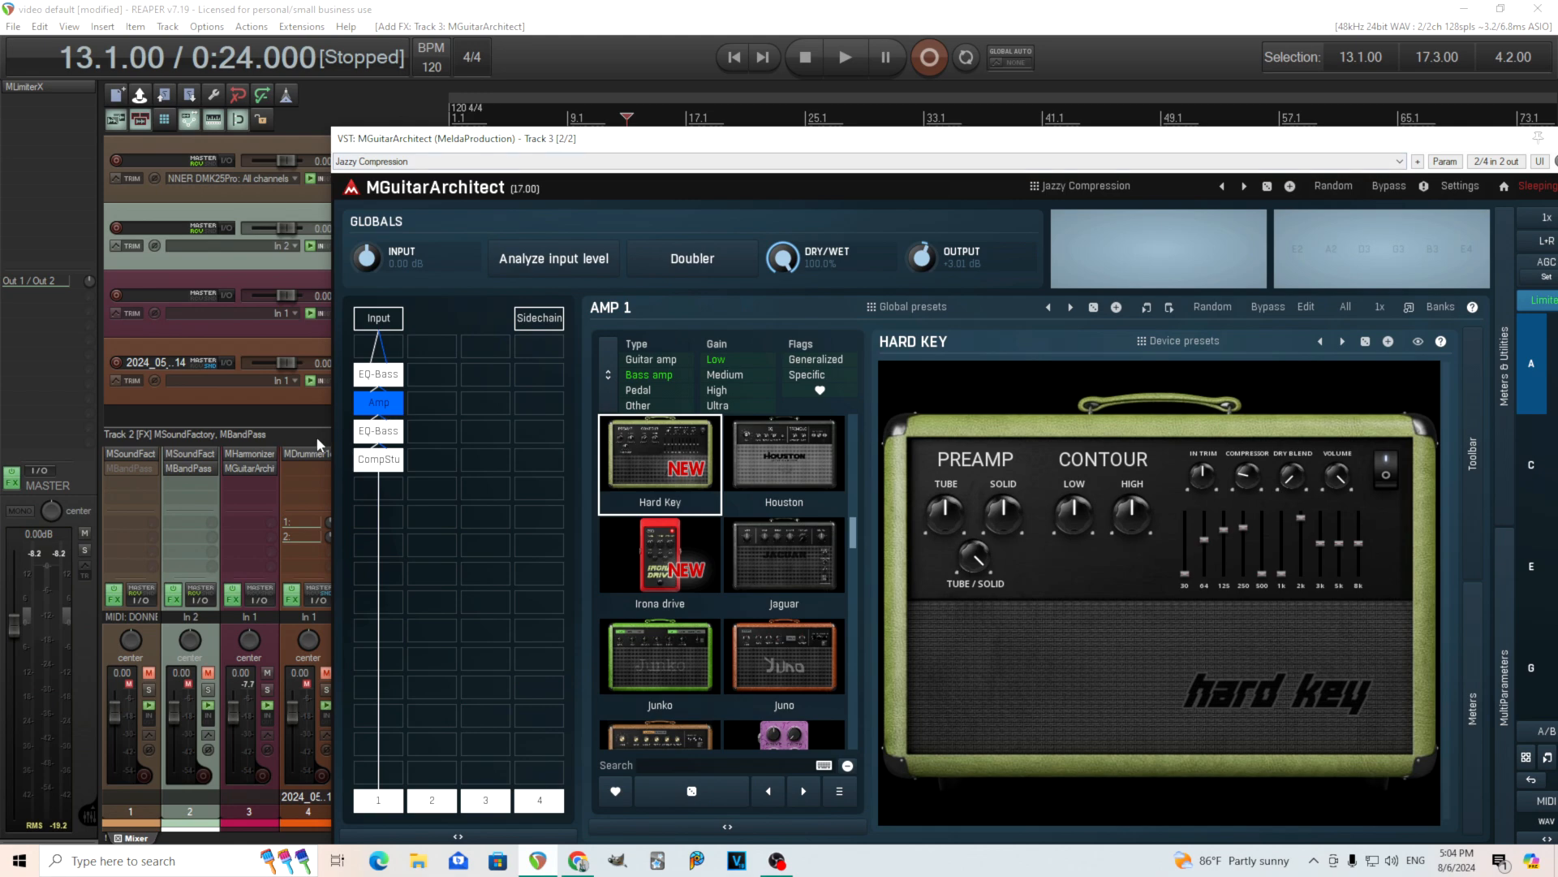
left_click(851, 53)
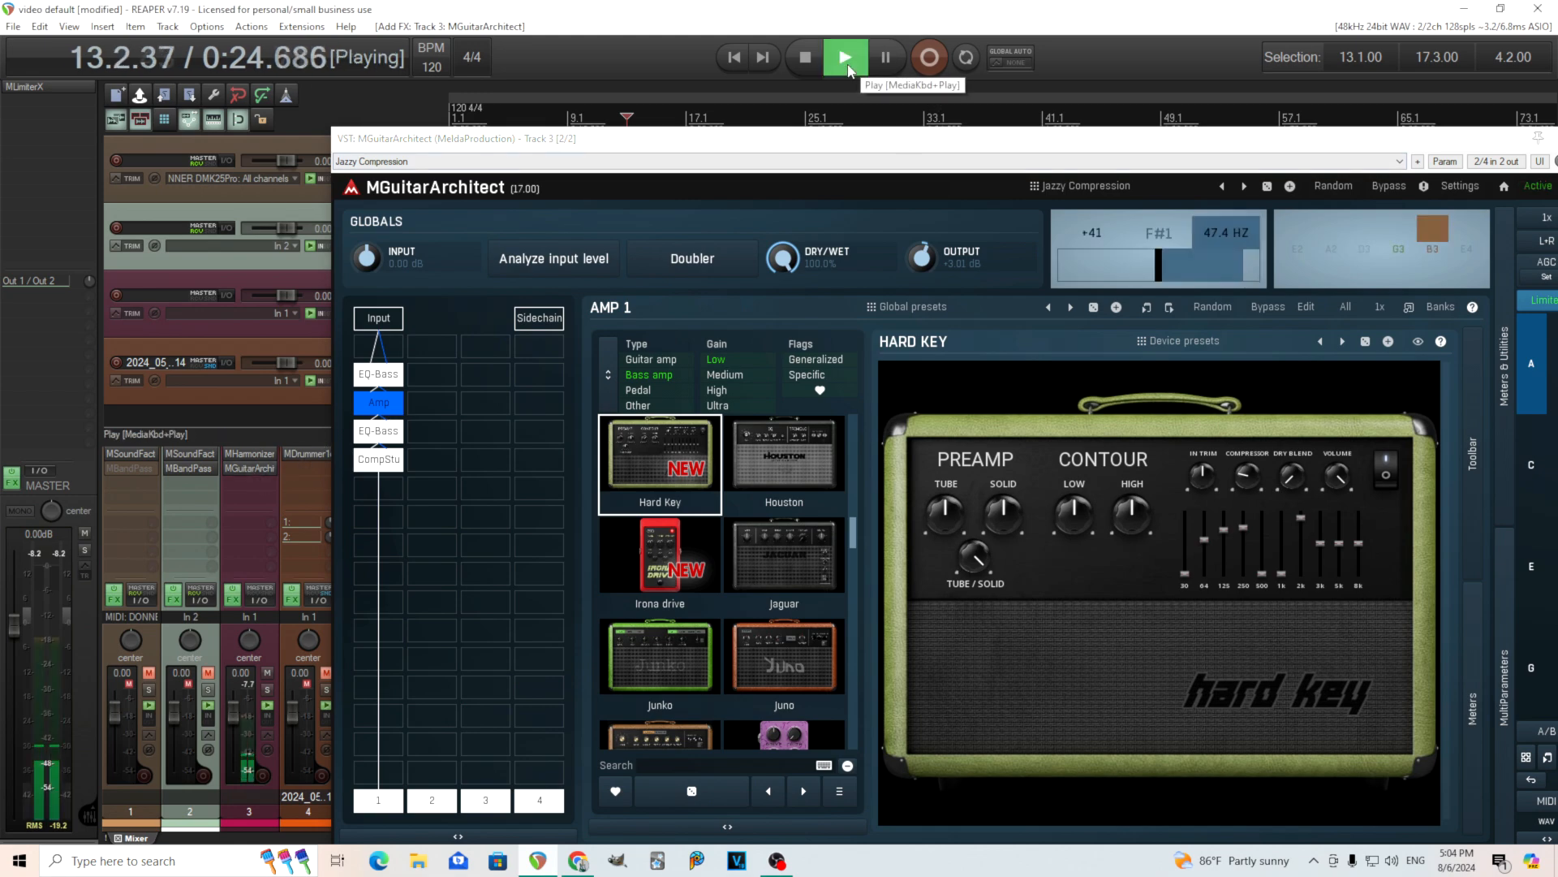
left_click_drag(981, 140, 885, 140)
- Audition the remaining Clean Tones bass presets during playback, from Mix-Ready Scoop through Sans-Slapper and Hard Key Mids to Clear Bass
left_click(1047, 190)
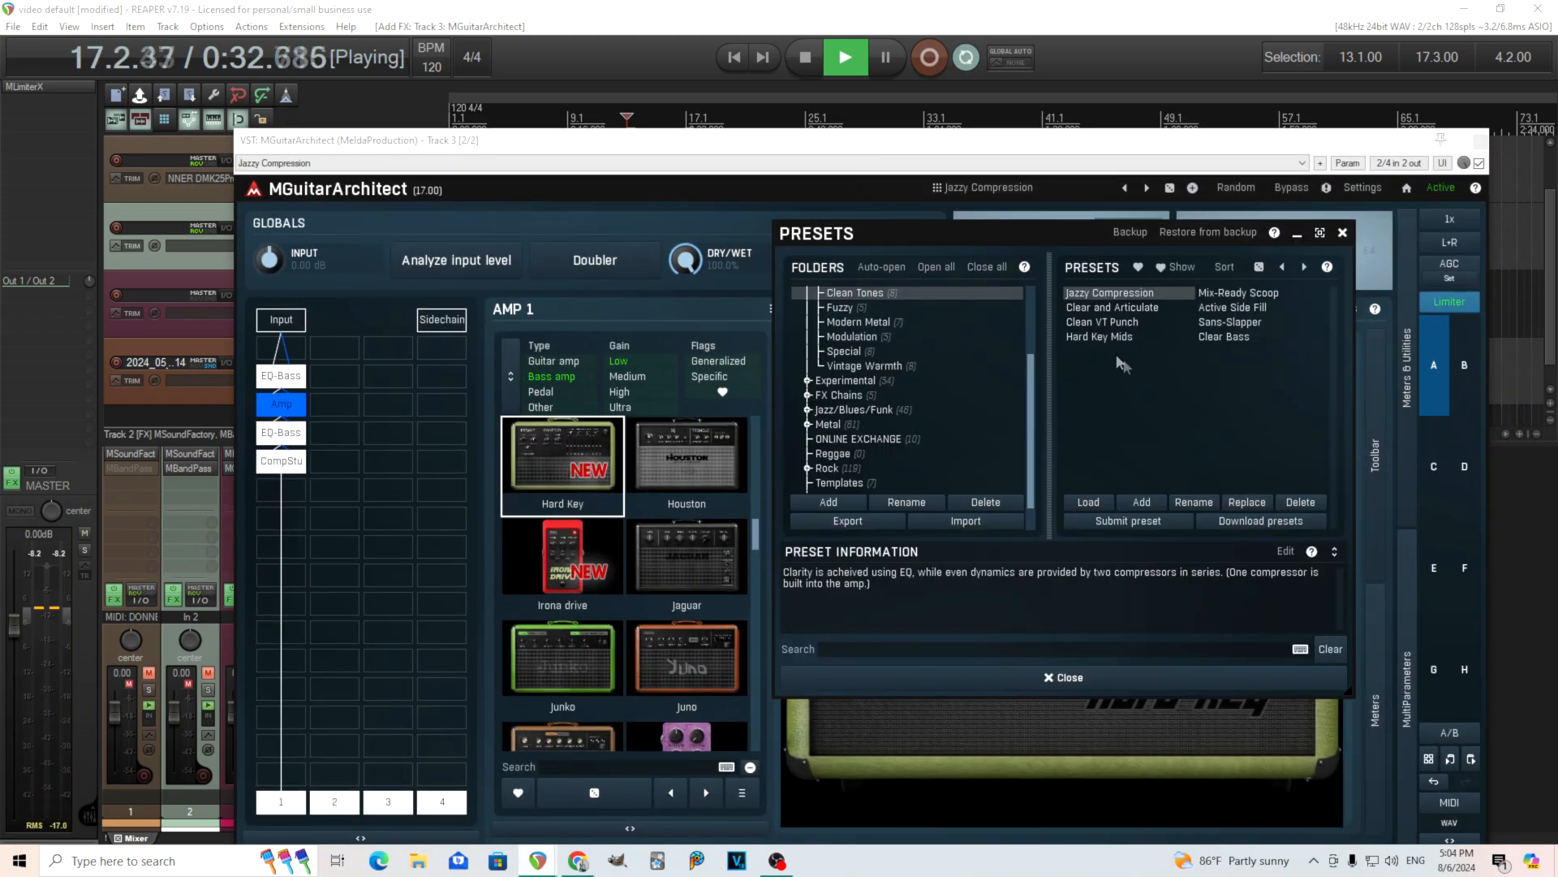
left_click(1240, 293)
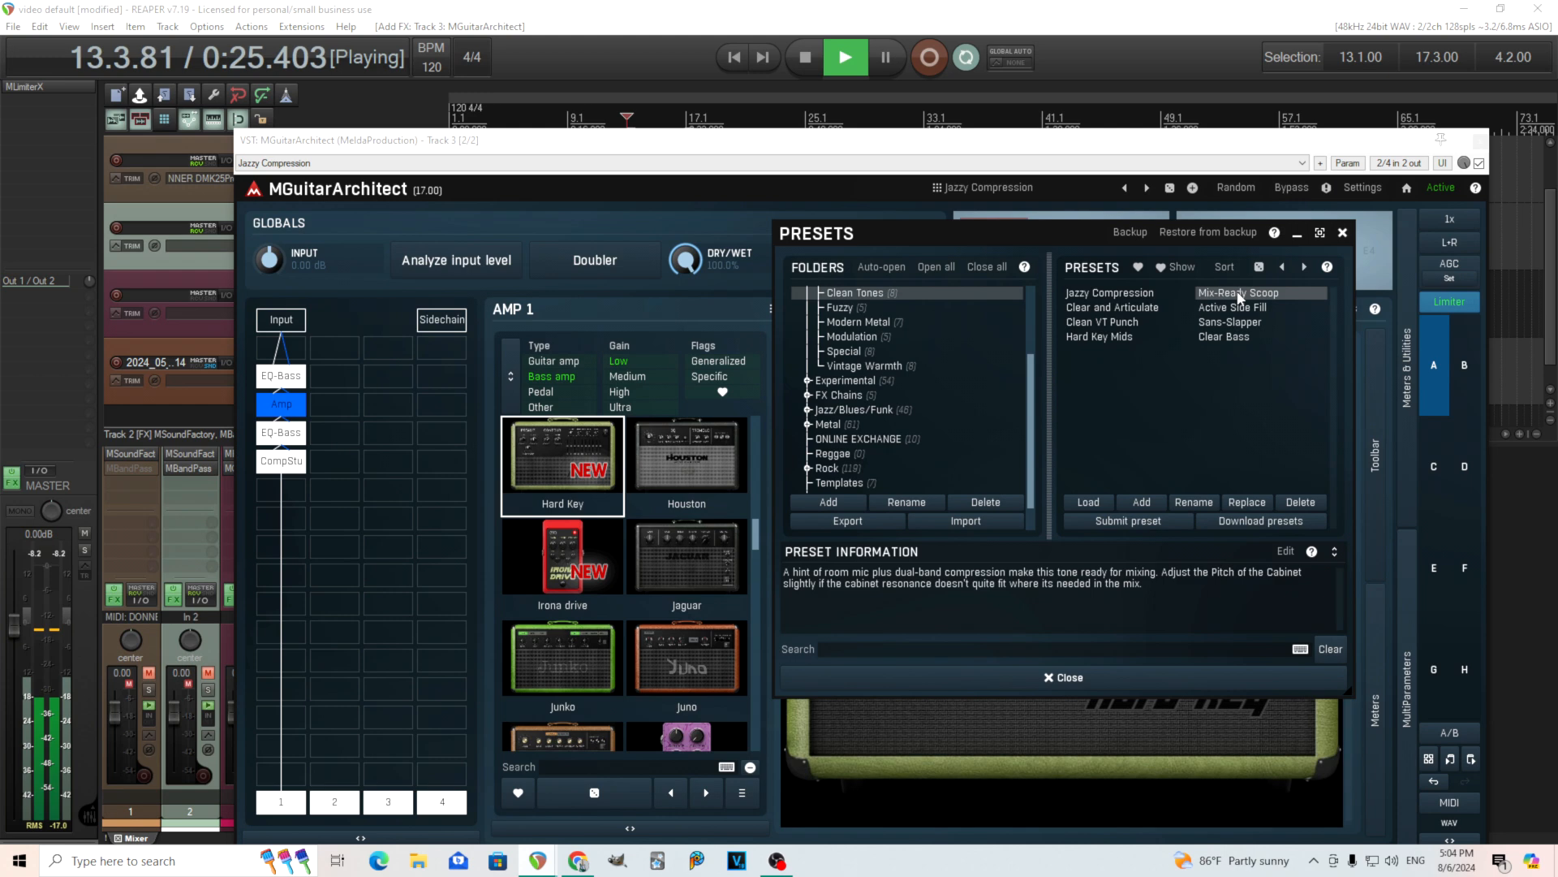
left_click(1145, 310)
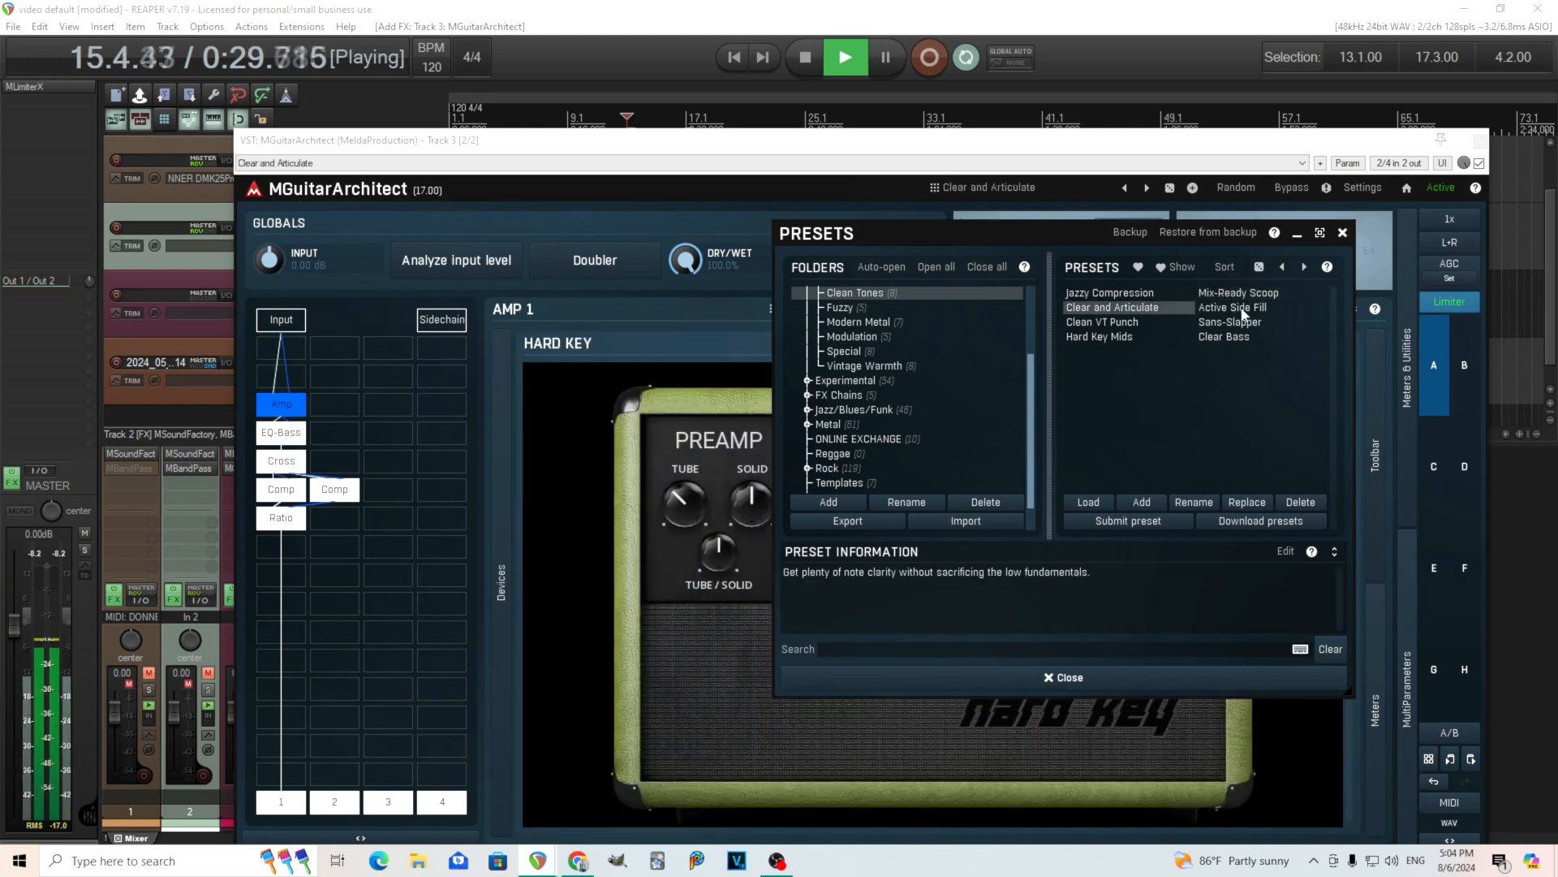
left_click(1244, 312)
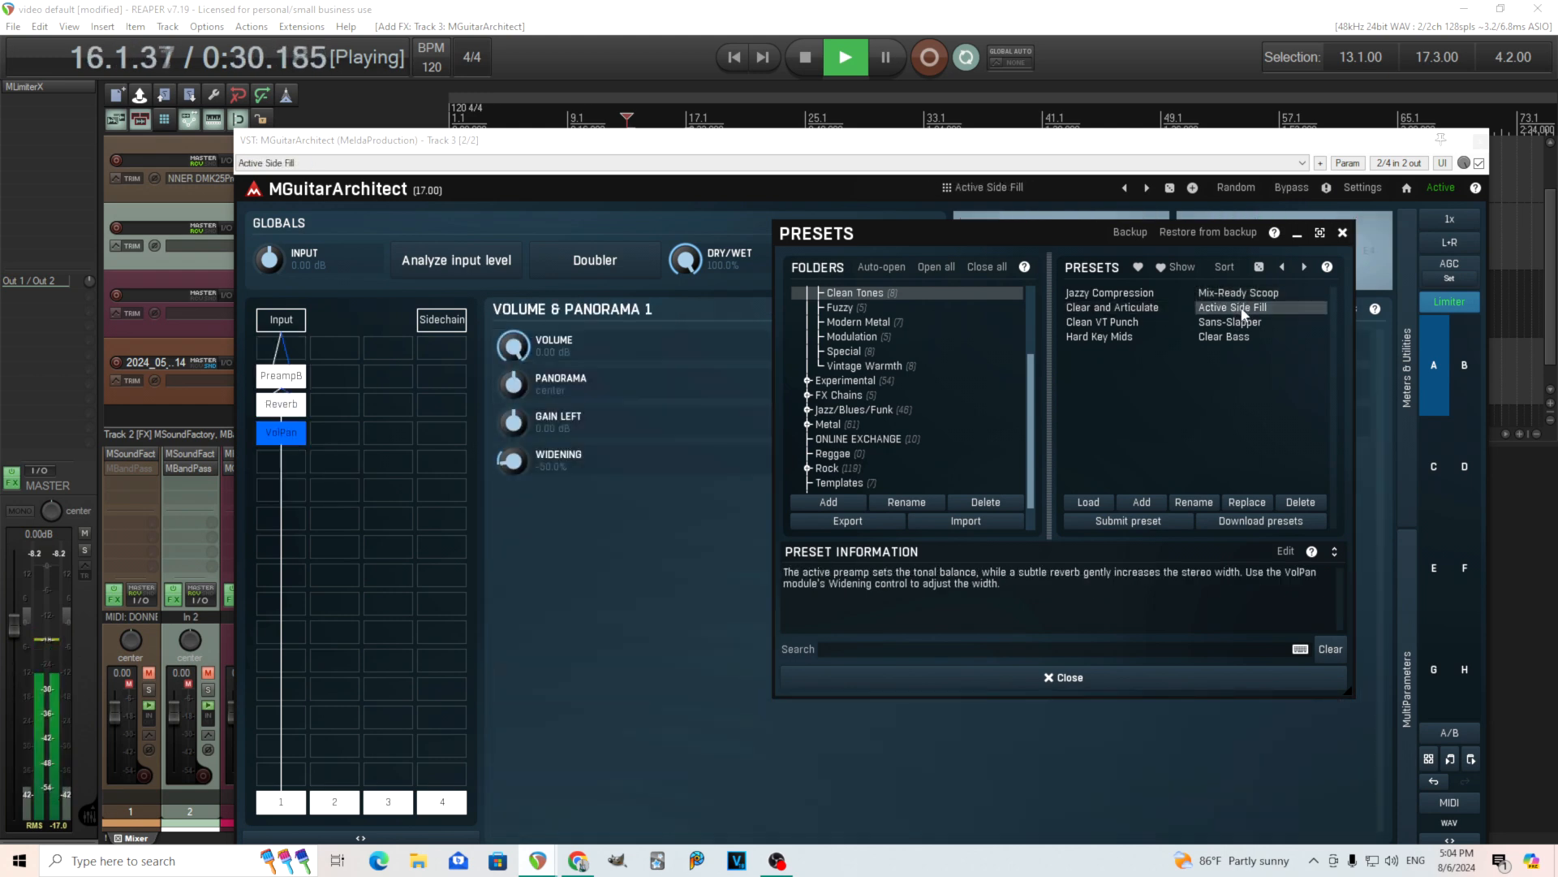
left_click(1133, 322)
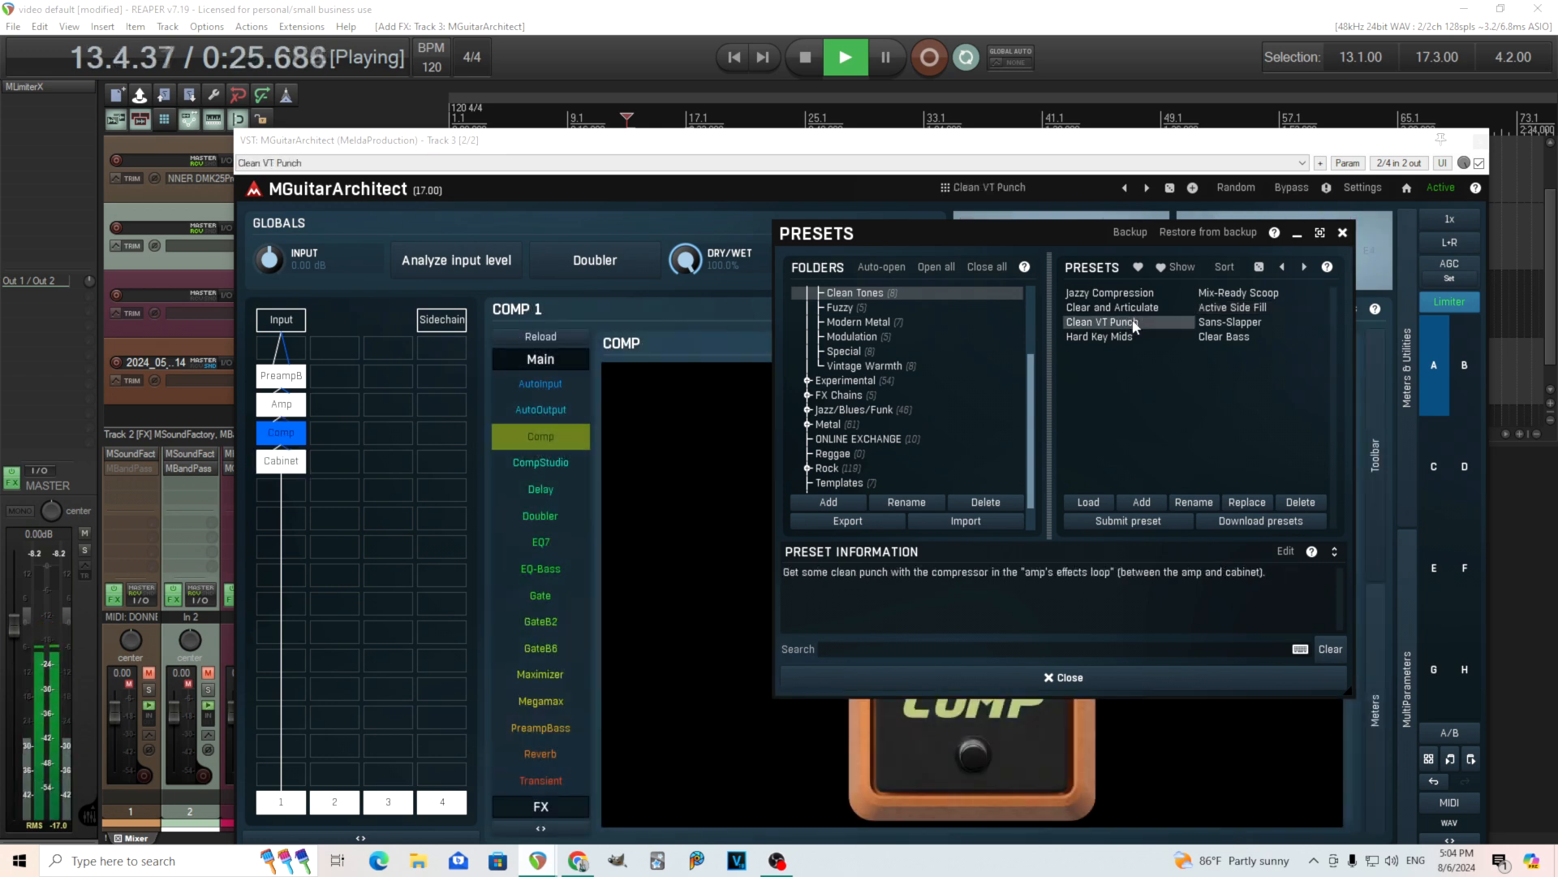
left_click(1222, 324)
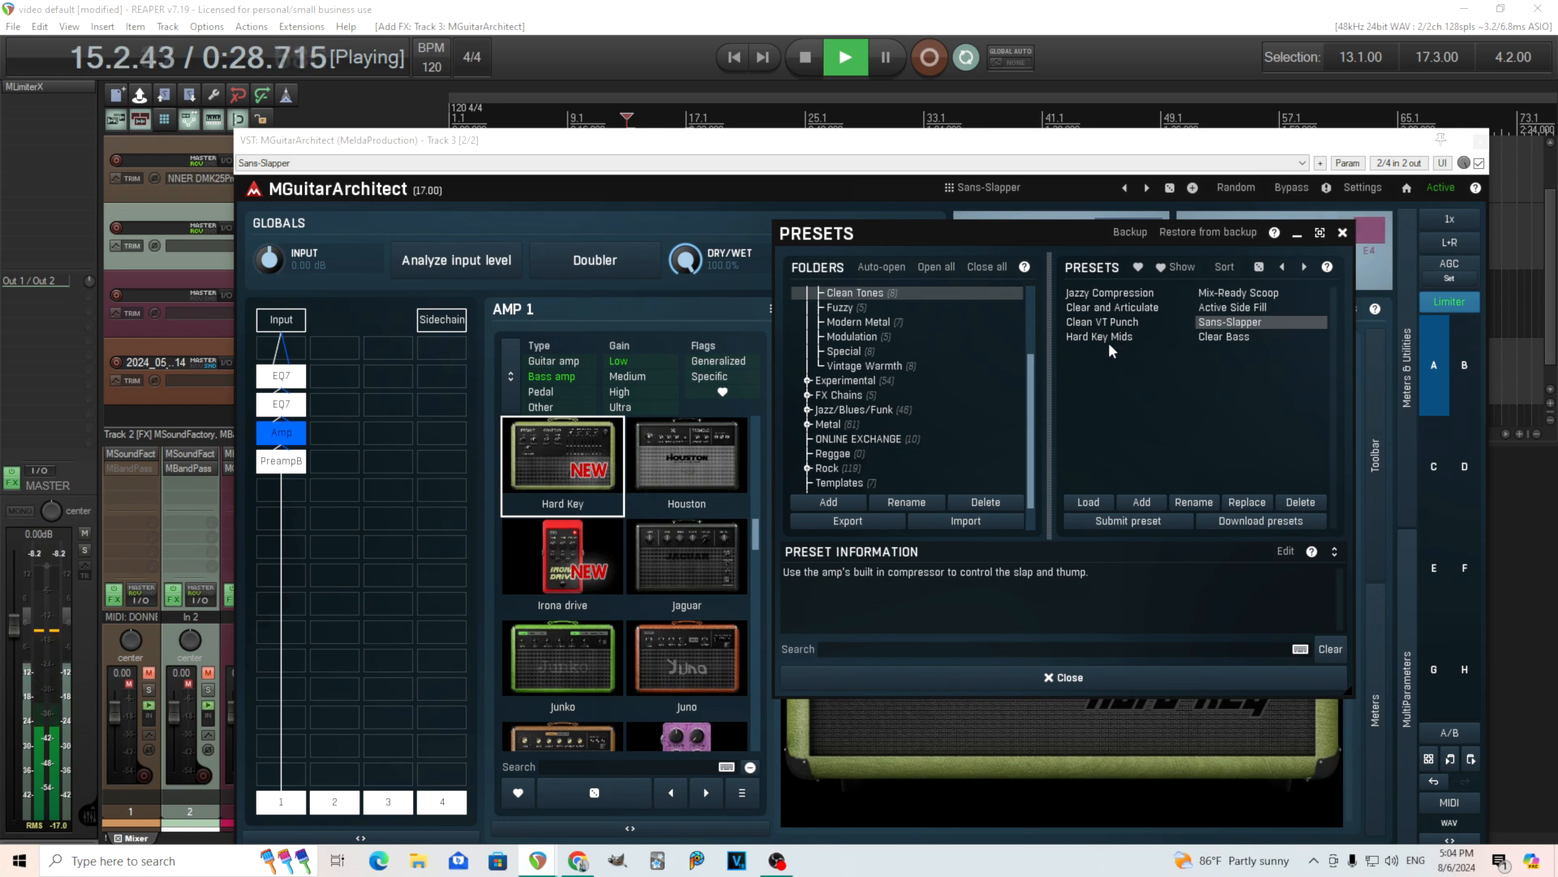
left_click(1108, 338)
left_click(1222, 338)
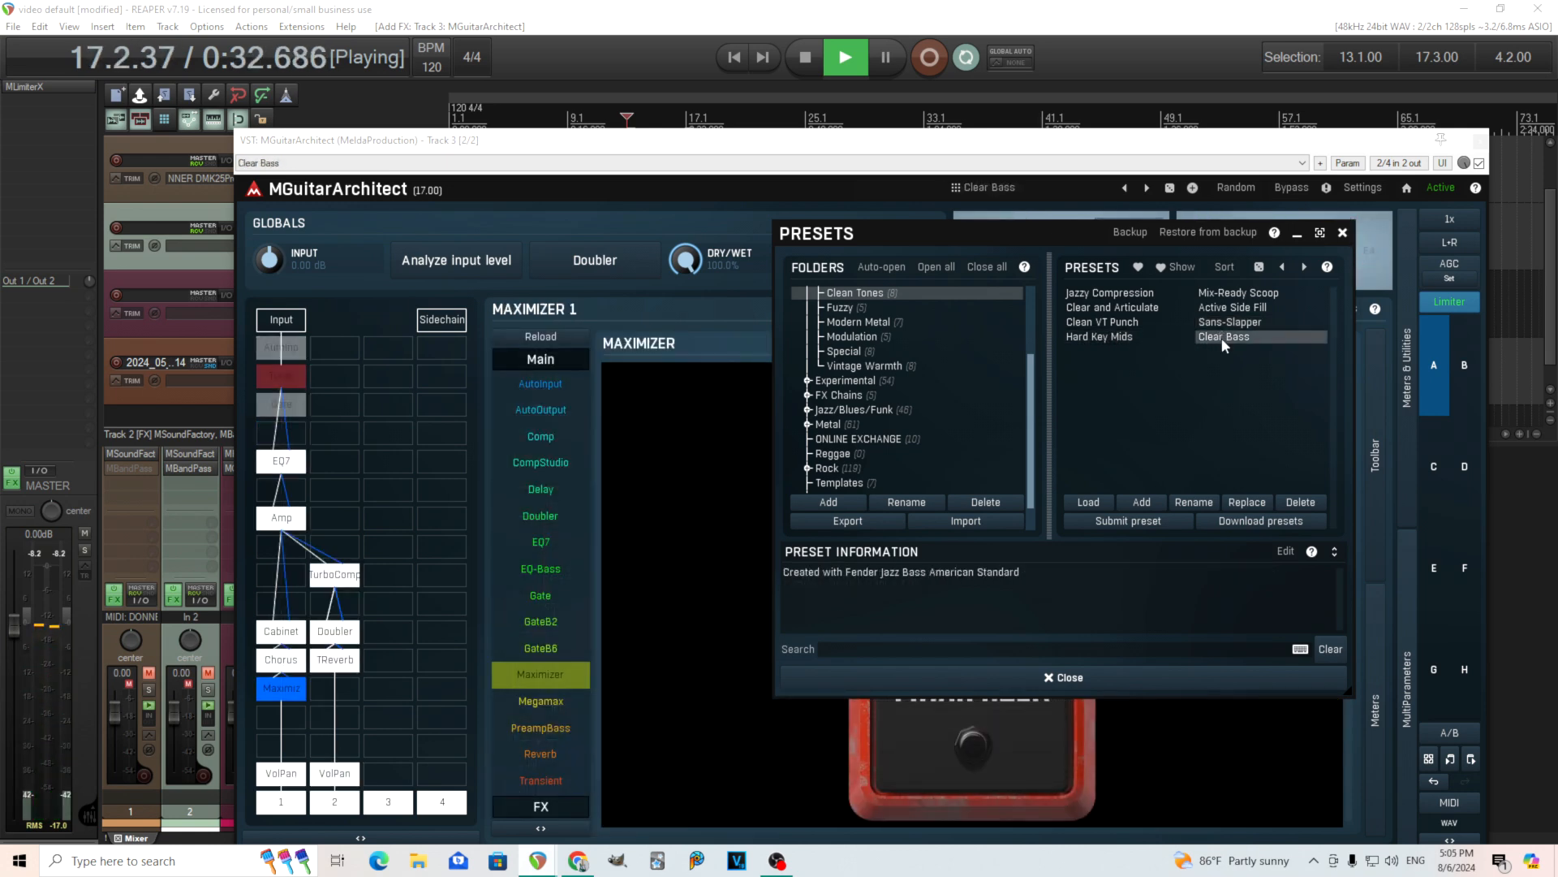
- Audition Classic Bass Overdrive and Open Bari Drive from the Classic Drive folder, load Solid Breakup, and stop playback
scroll(882, 323, "up", 1)
left_click(913, 305)
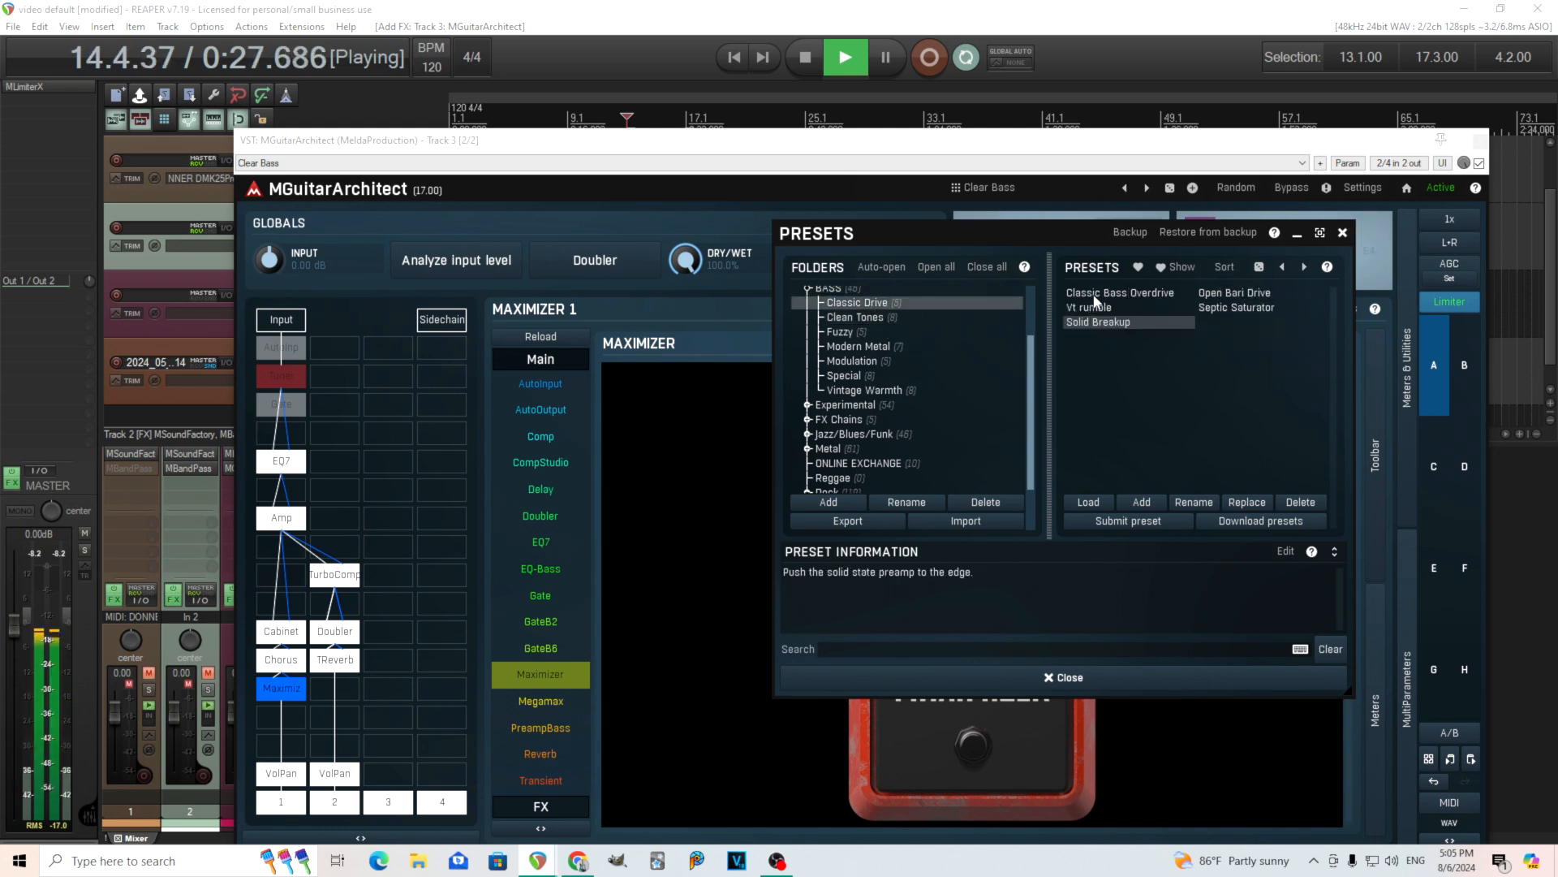
left_click(1128, 294)
left_click(1239, 292)
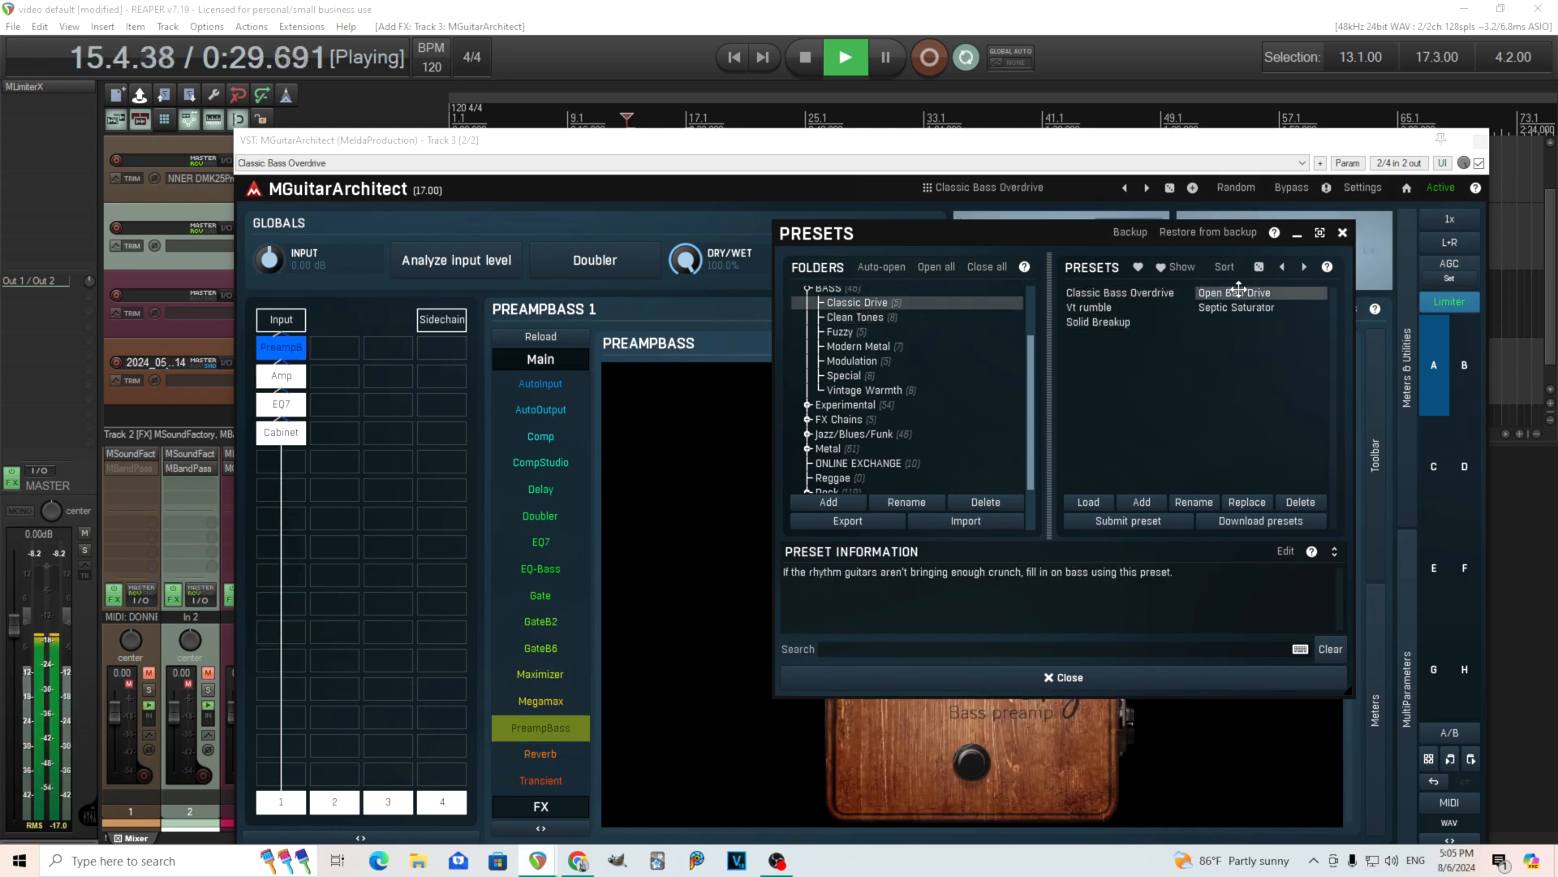
left_click(1114, 323)
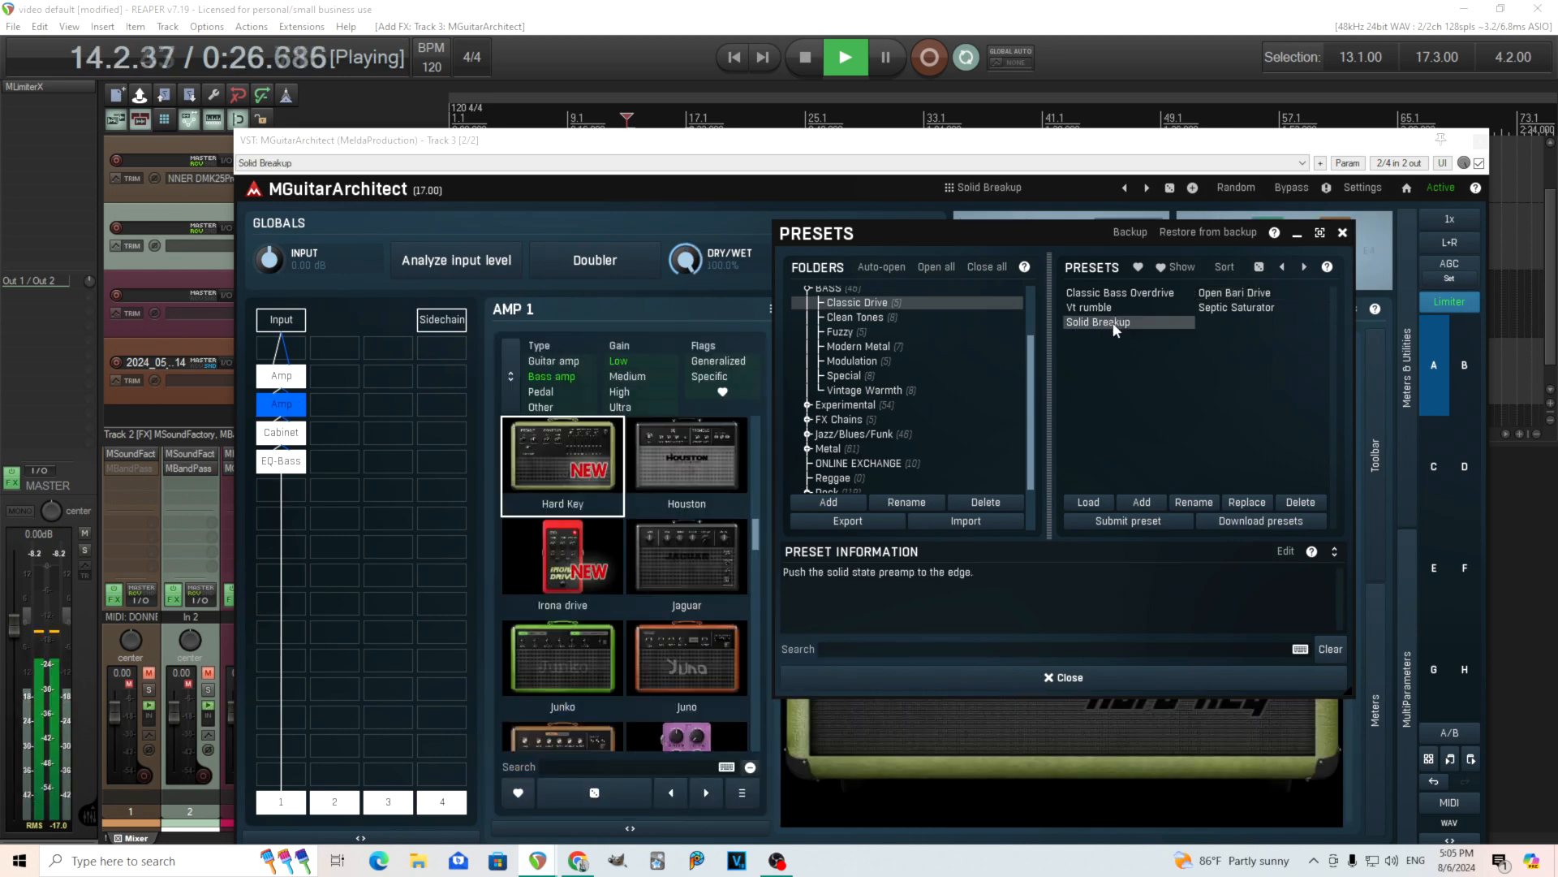
left_click(804, 62)
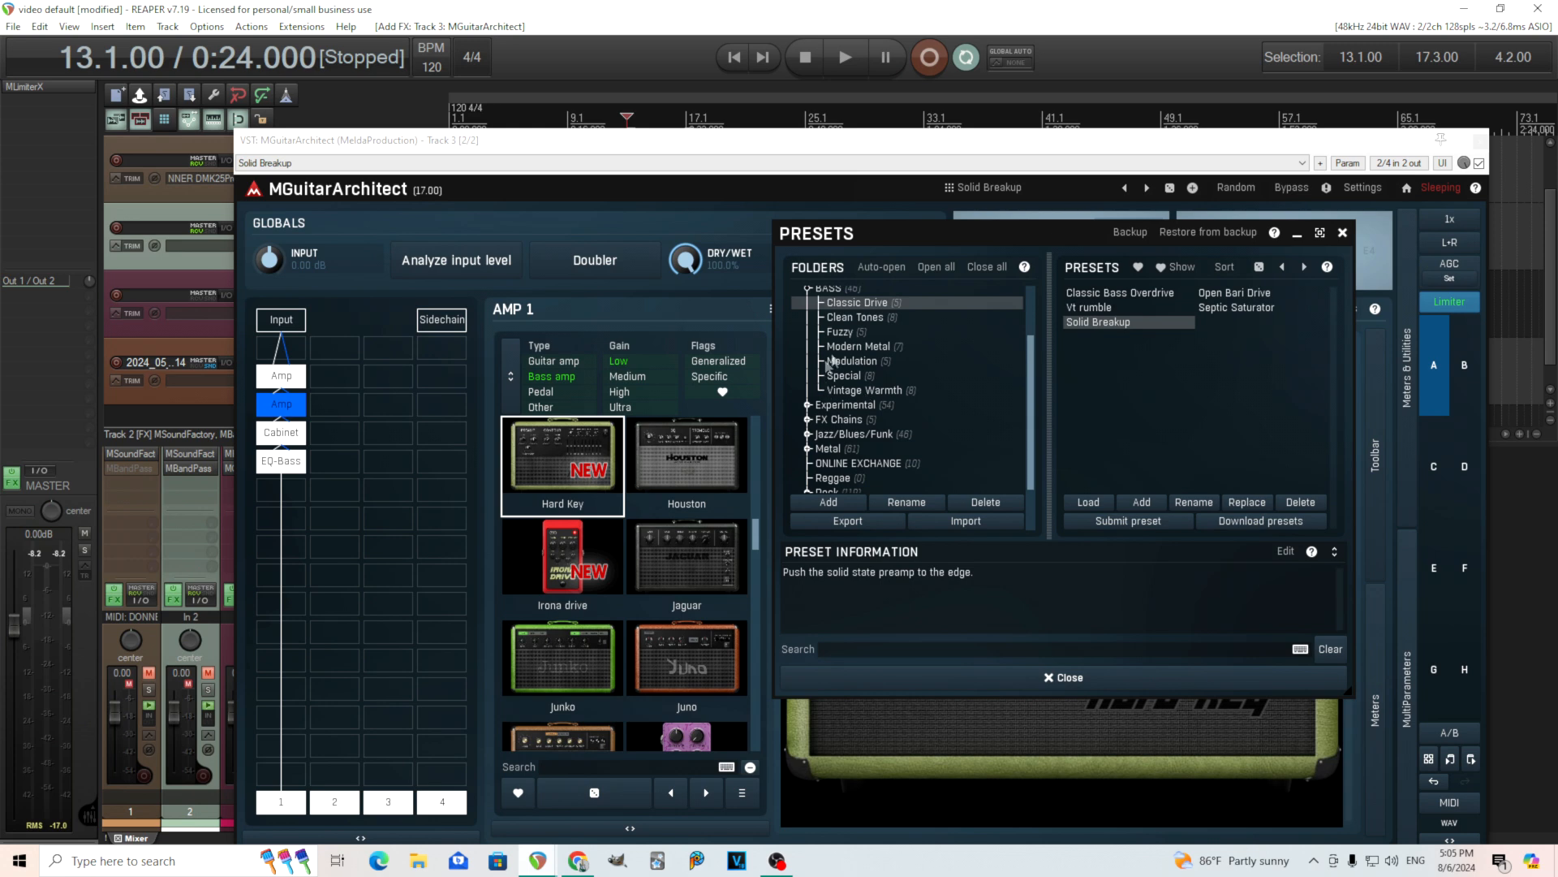
left_click(1343, 234)
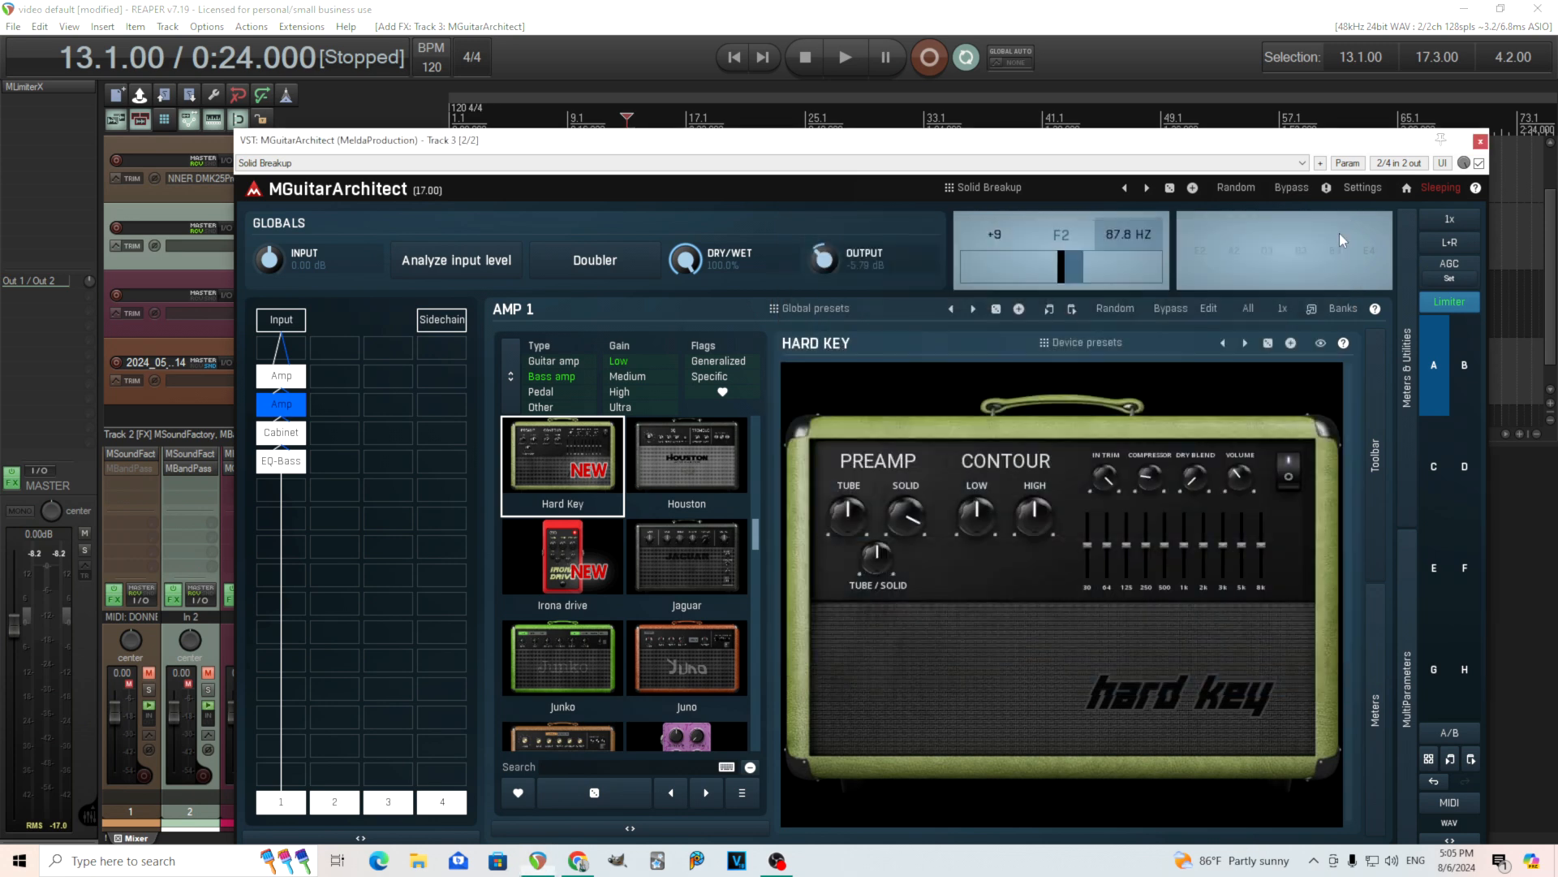
- Bypass MGuitarArchitect and MHarmonizerMB on track 3, close their windows, and select the 03-240806_1353.wav clip
left_click(1481, 143)
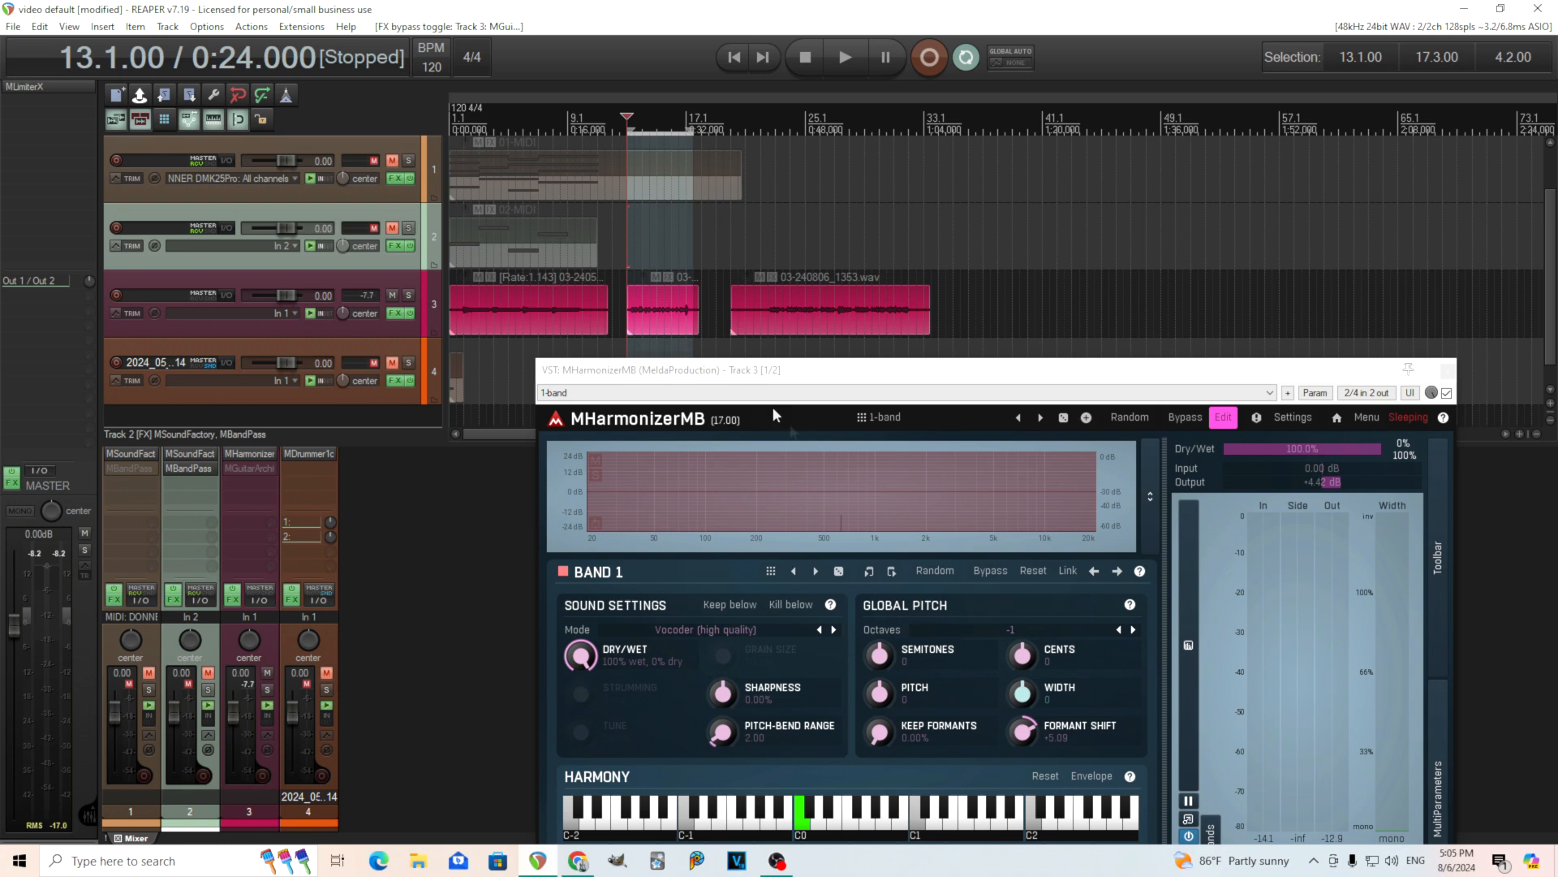
left_click(759, 328)
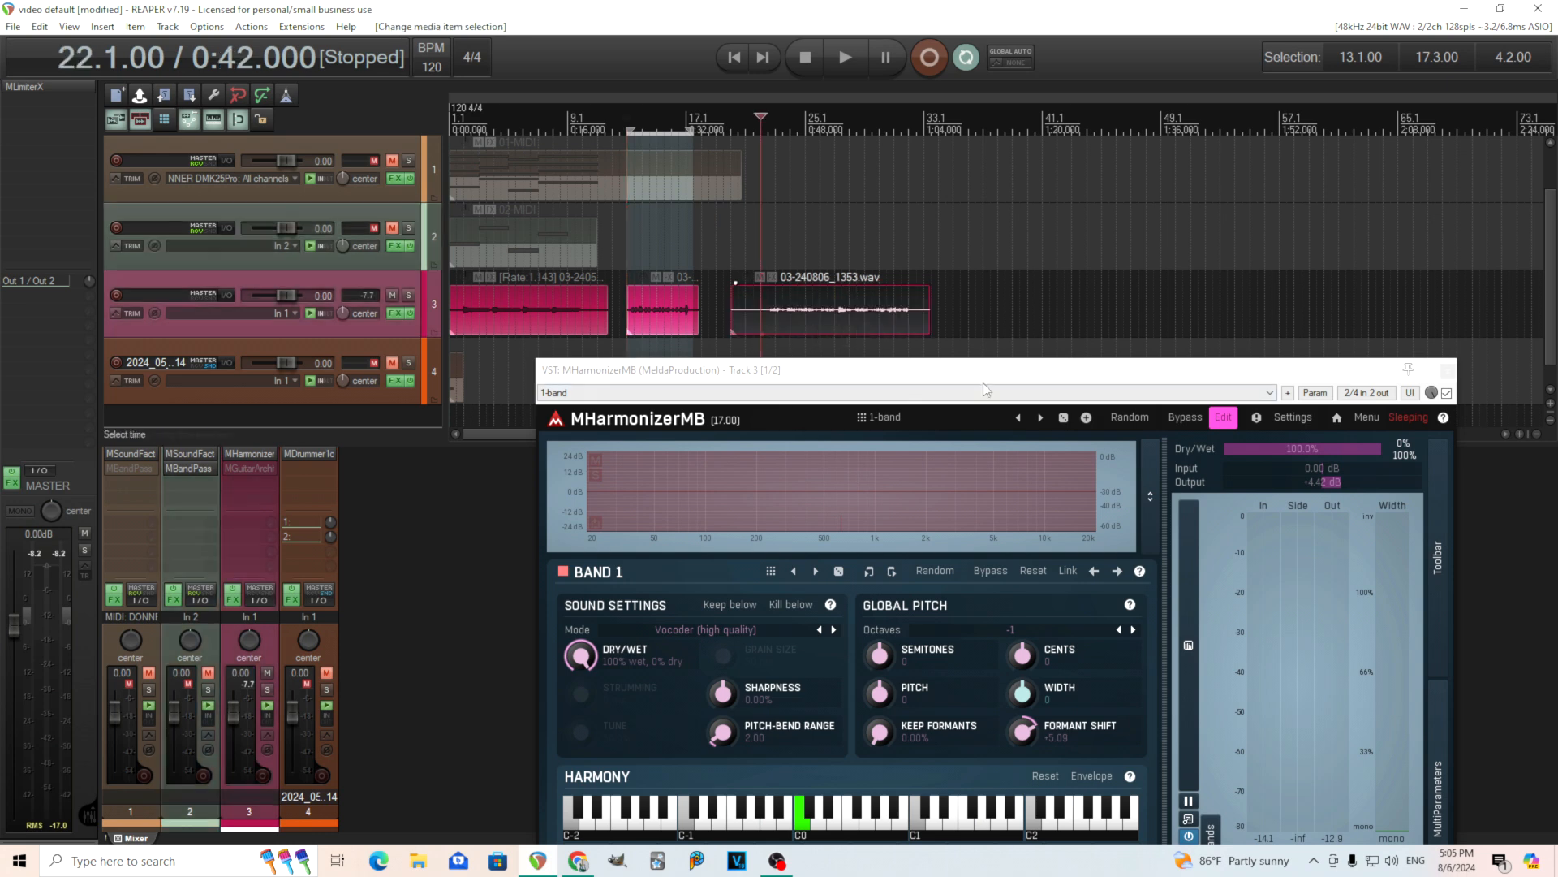
left_click(1442, 375)
left_click(248, 455, "shift")
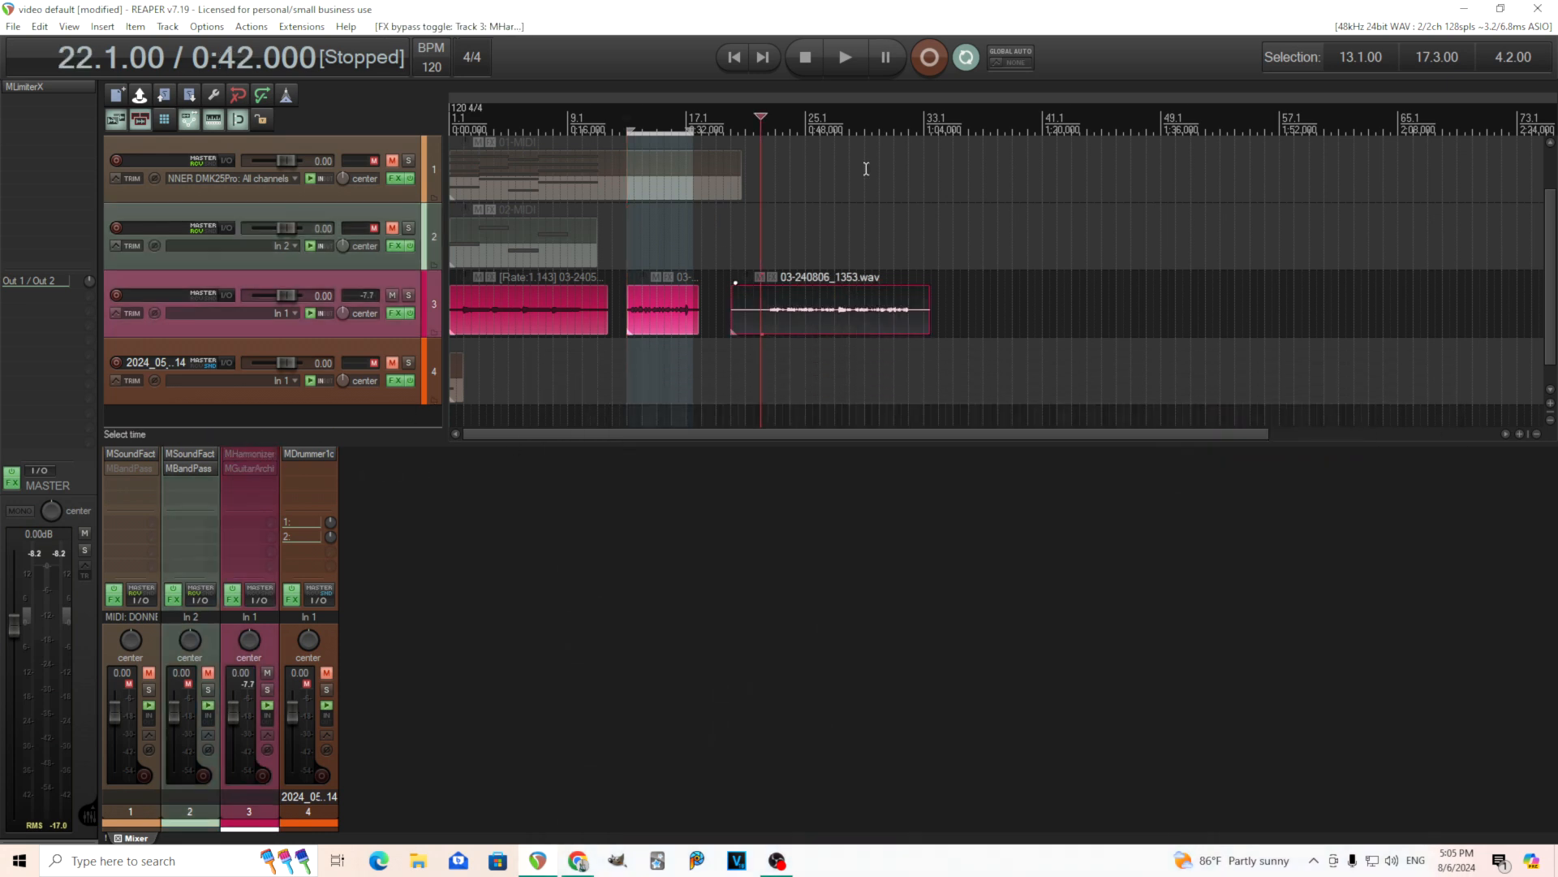
- Set the time selection from 22.1.00 to 32.3.00 over the clip and play it without effects
left_click_drag(762, 128, 916, 140)
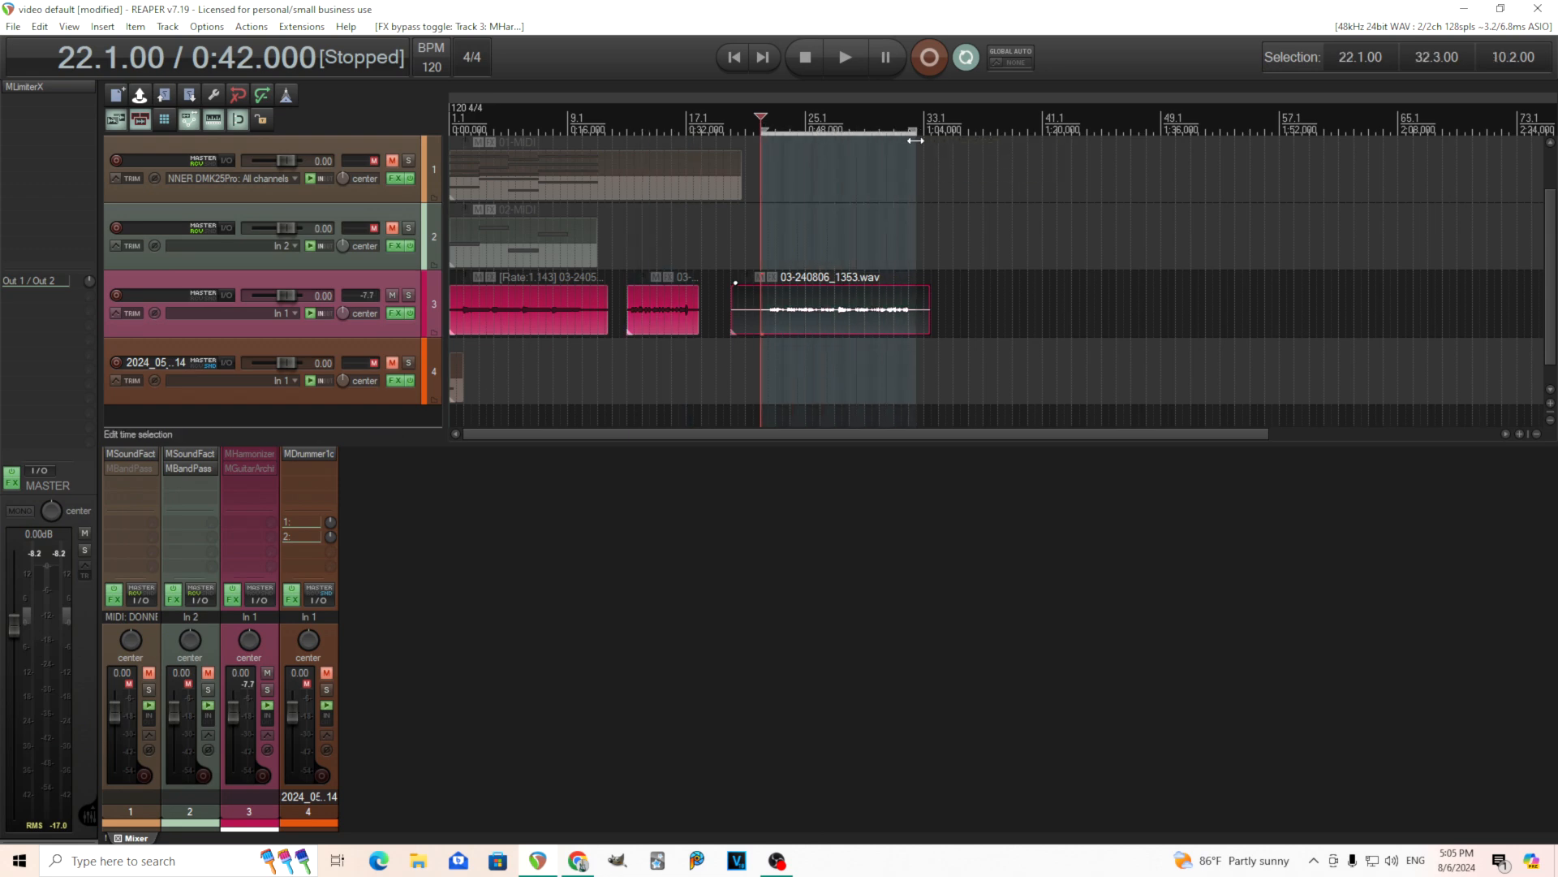
left_click(845, 56)
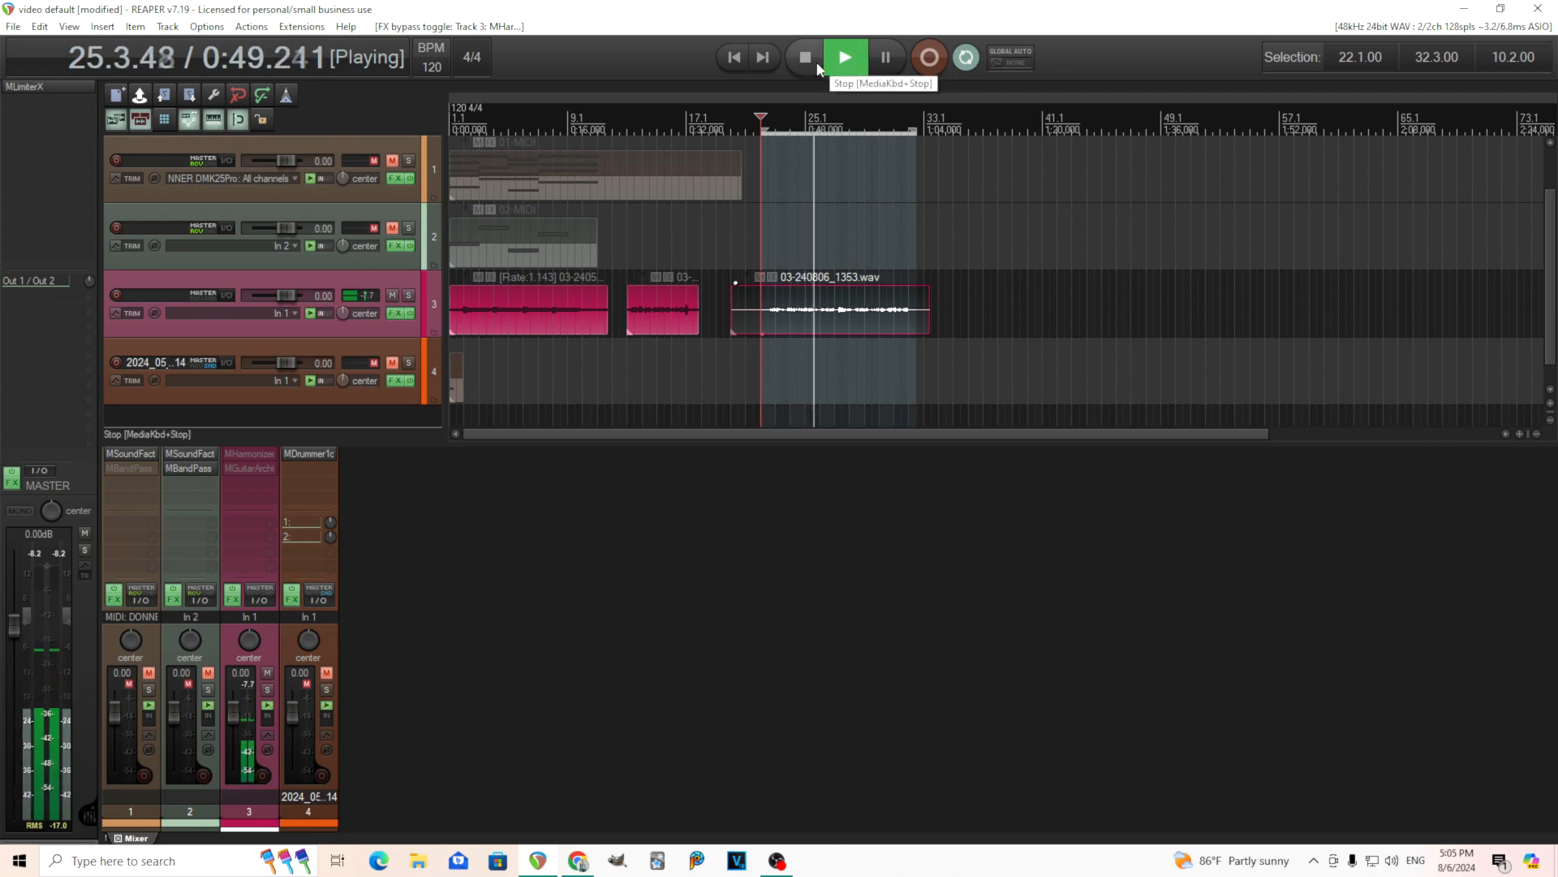
left_click(816, 64)
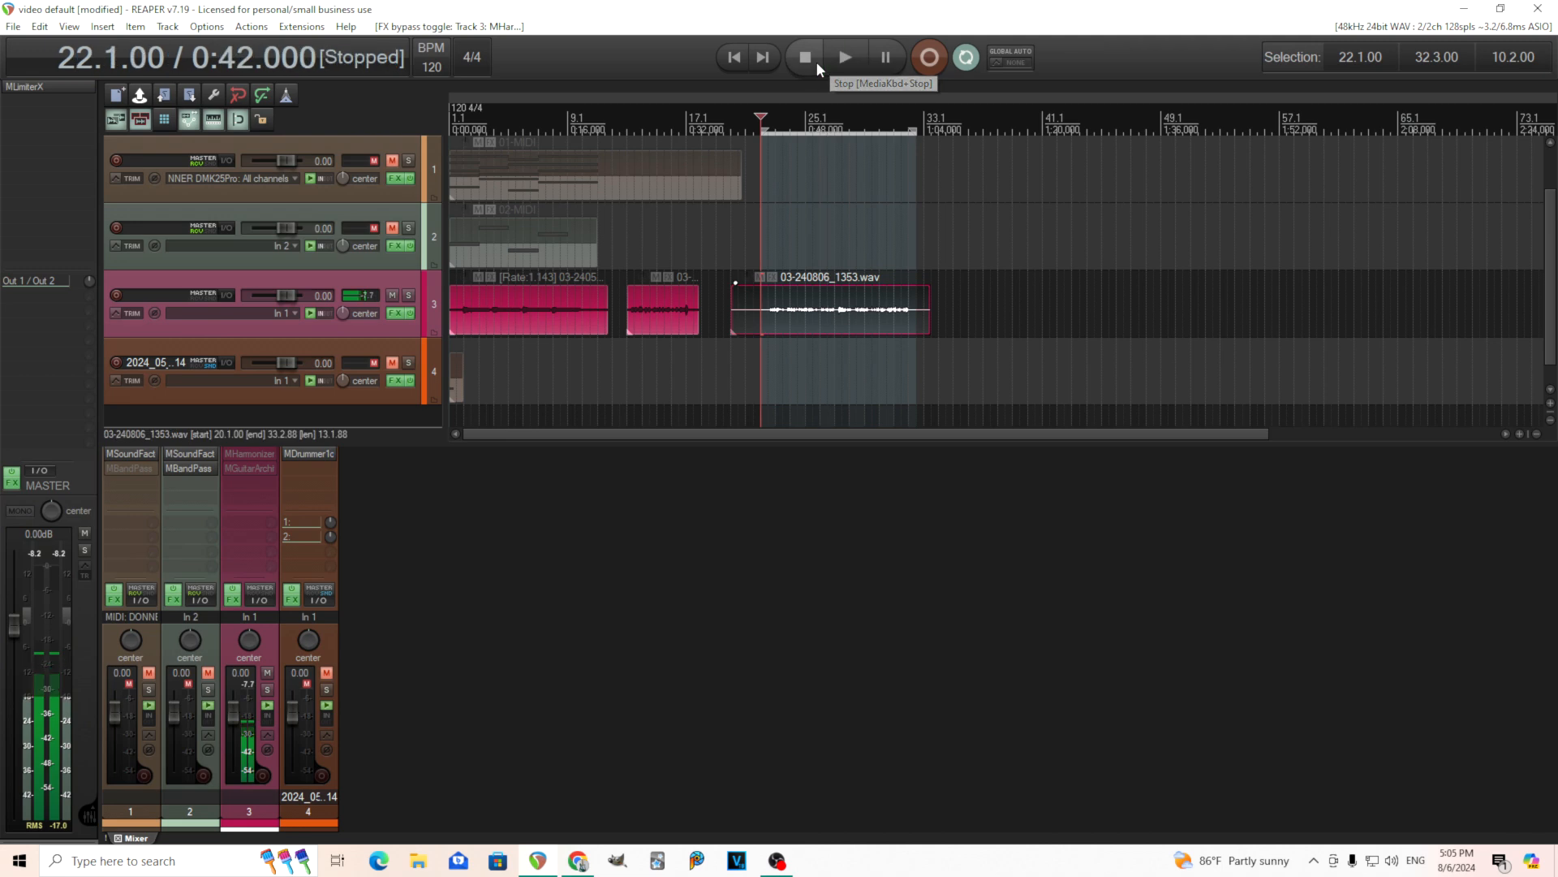
- Re-enable MHarmonizerMB and lower Band 1's sharpness to about -31% while playing the clip, then stop playback
left_click(250, 453)
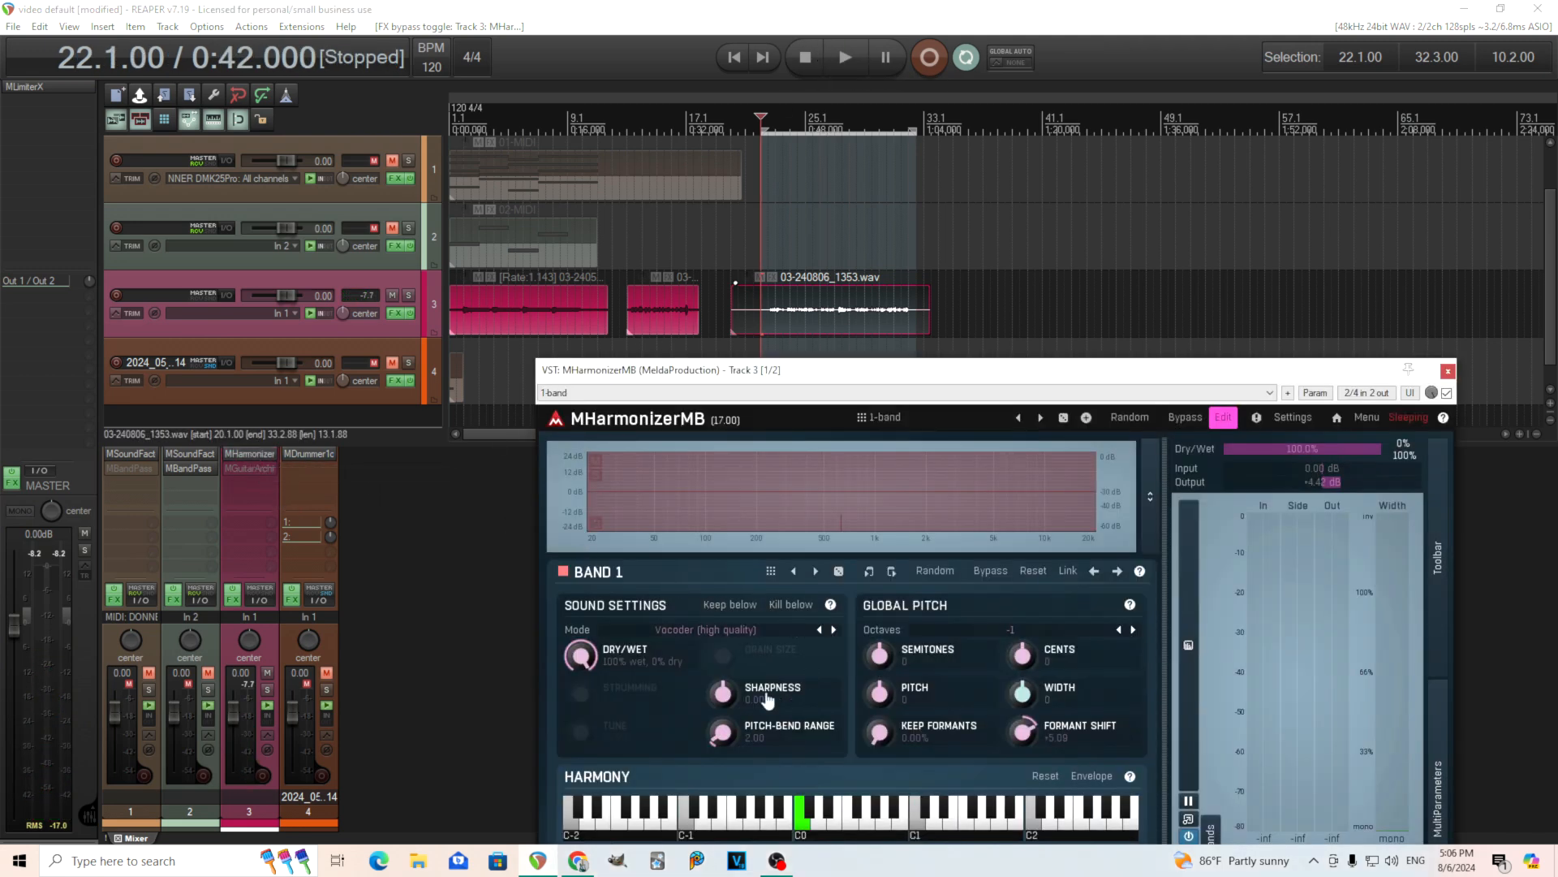
left_click_drag(841, 380, 802, 265)
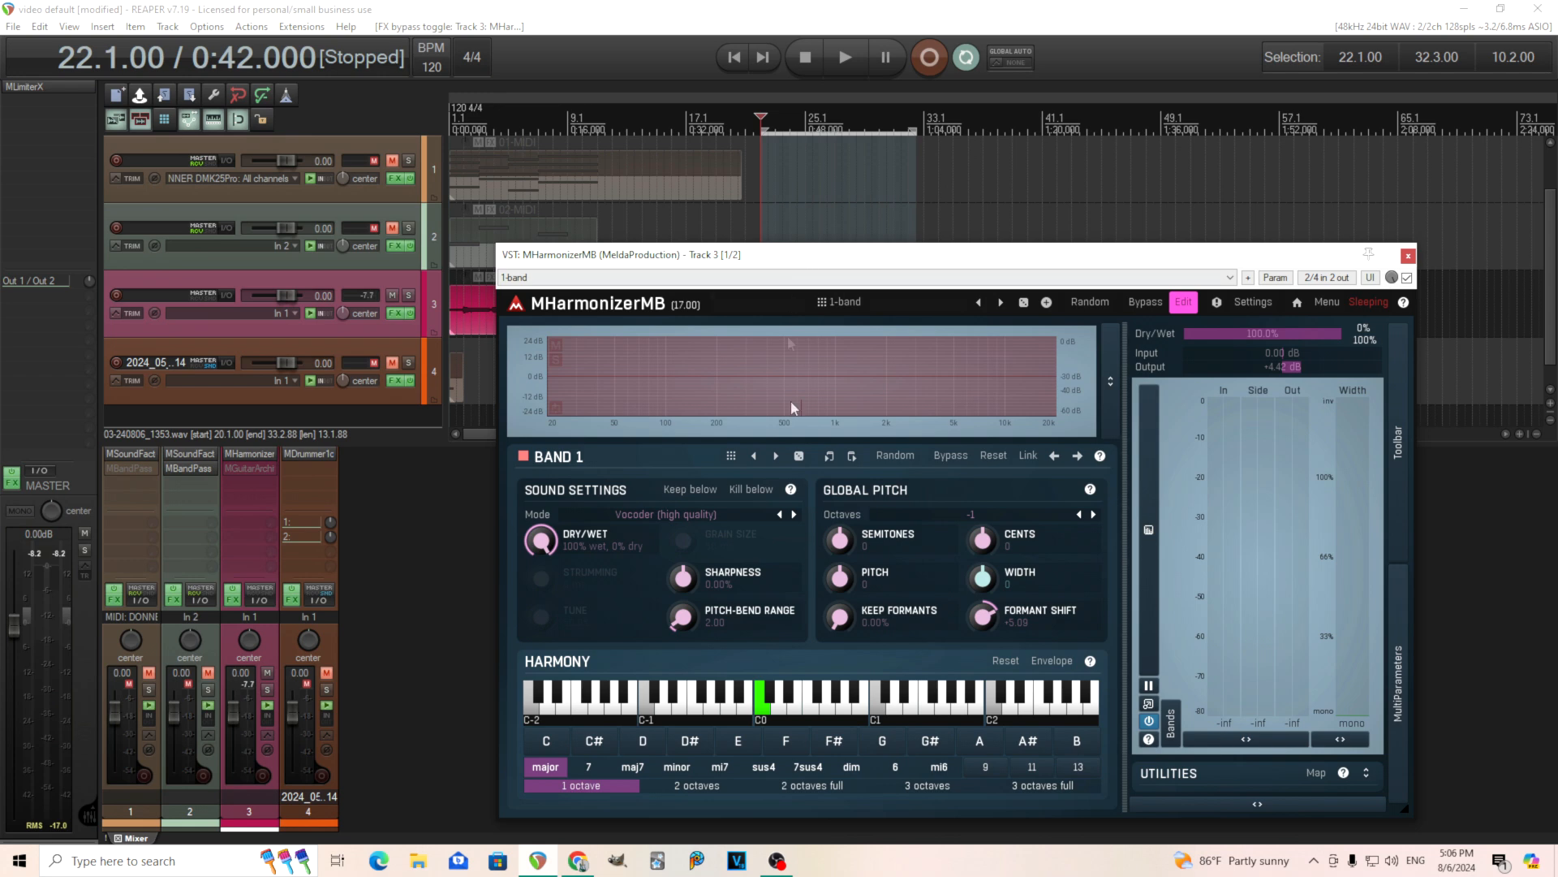
left_click(884, 51)
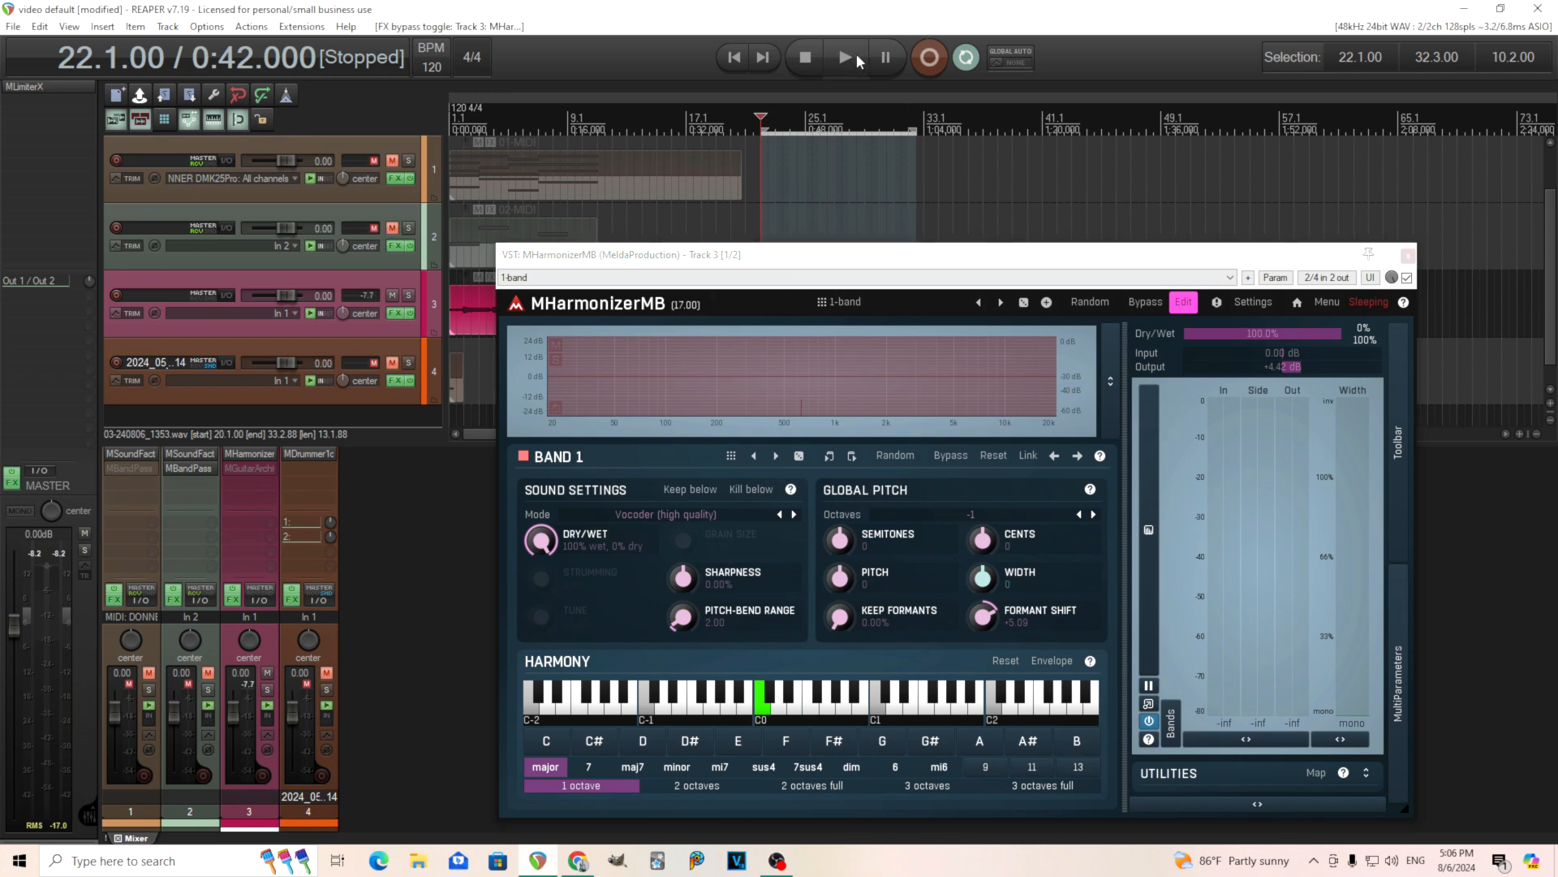
left_click_drag(687, 579, 687, 603)
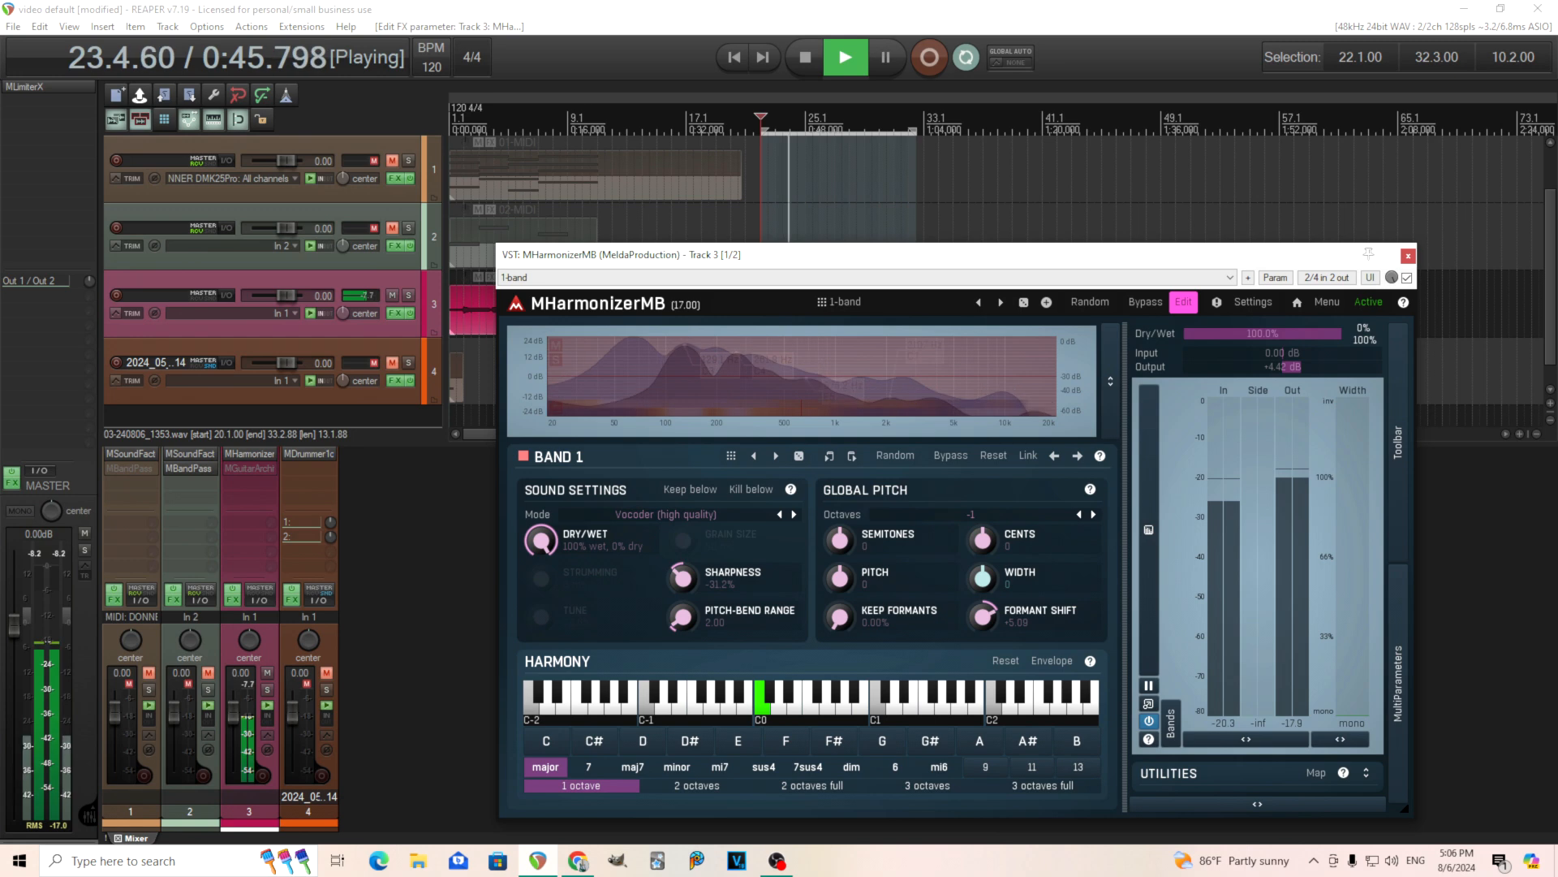
left_click(1408, 256)
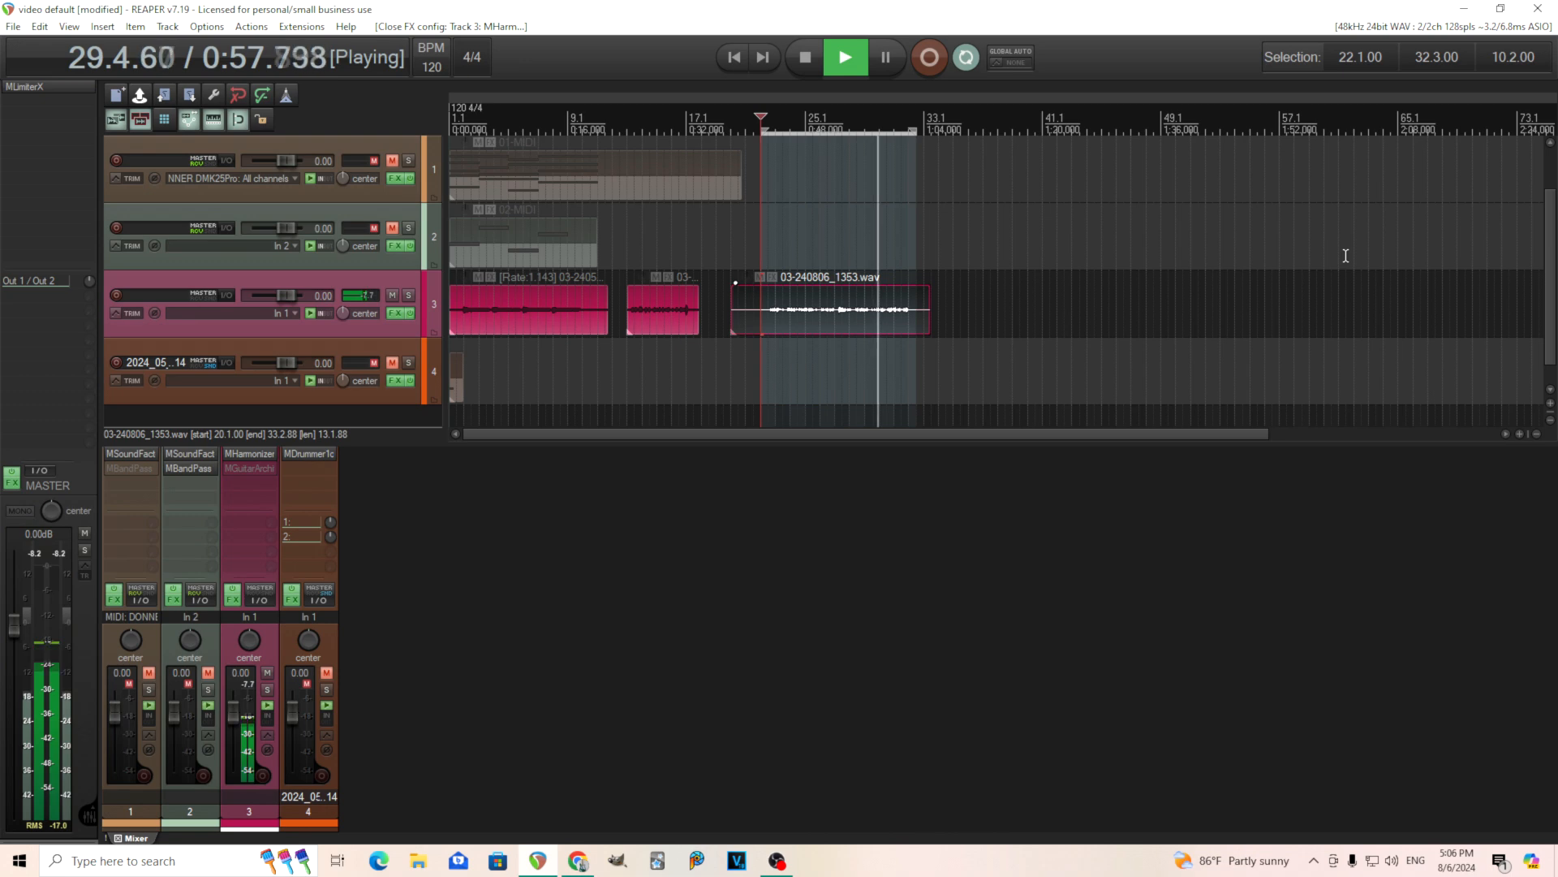
left_click(806, 59)
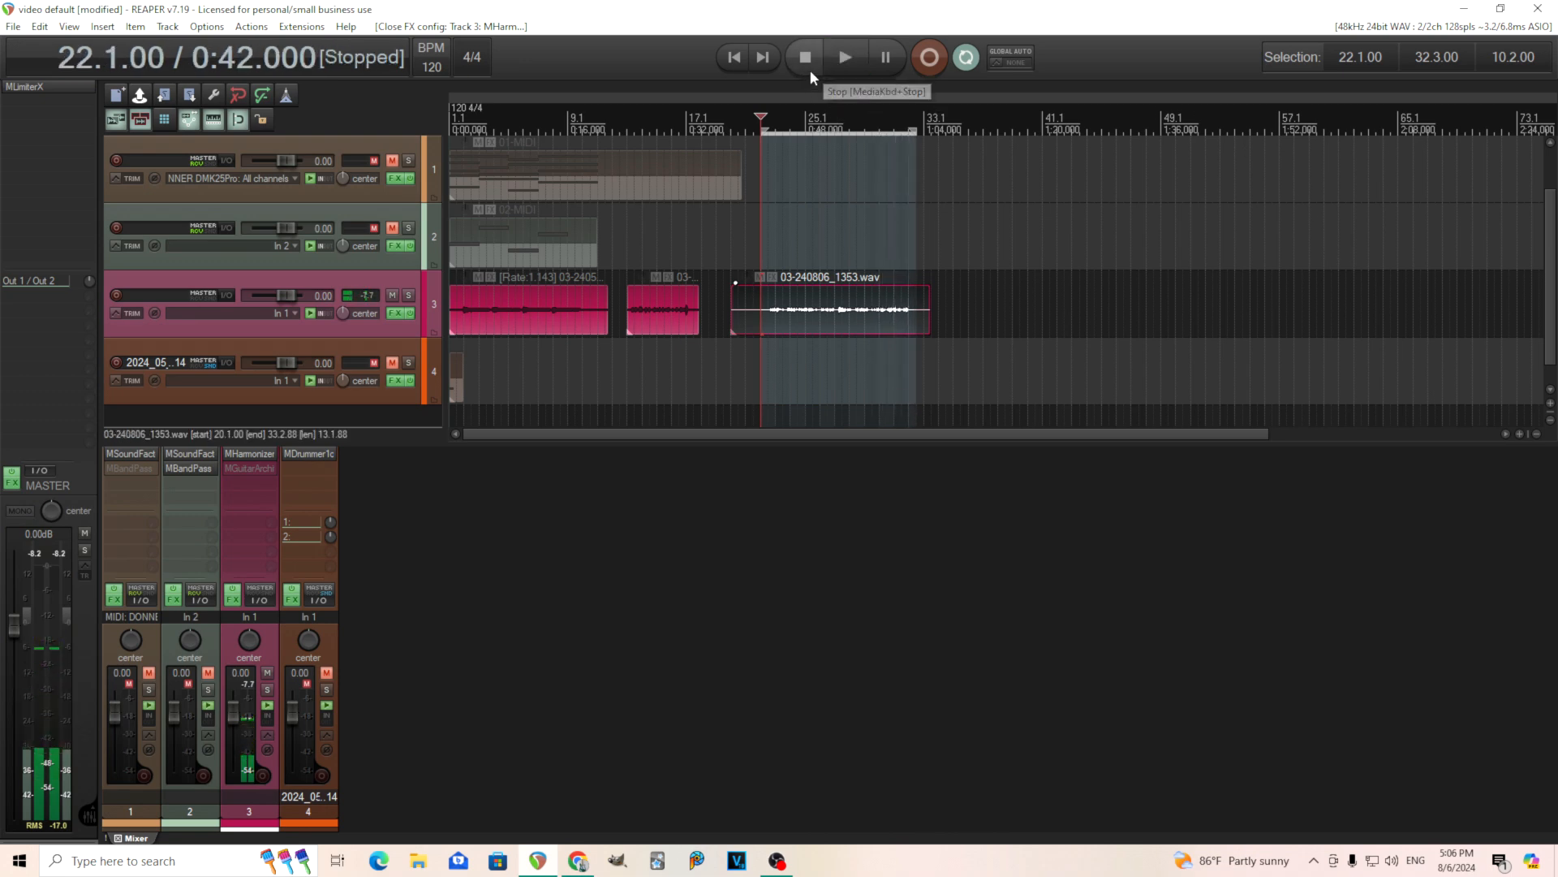
- Open MHarmonizerMB and MGuitarArchitect on track 3, re-enable MGuitarArchitect, and browse to the Clean Tones folder of its BASS presets
left_click(242, 451)
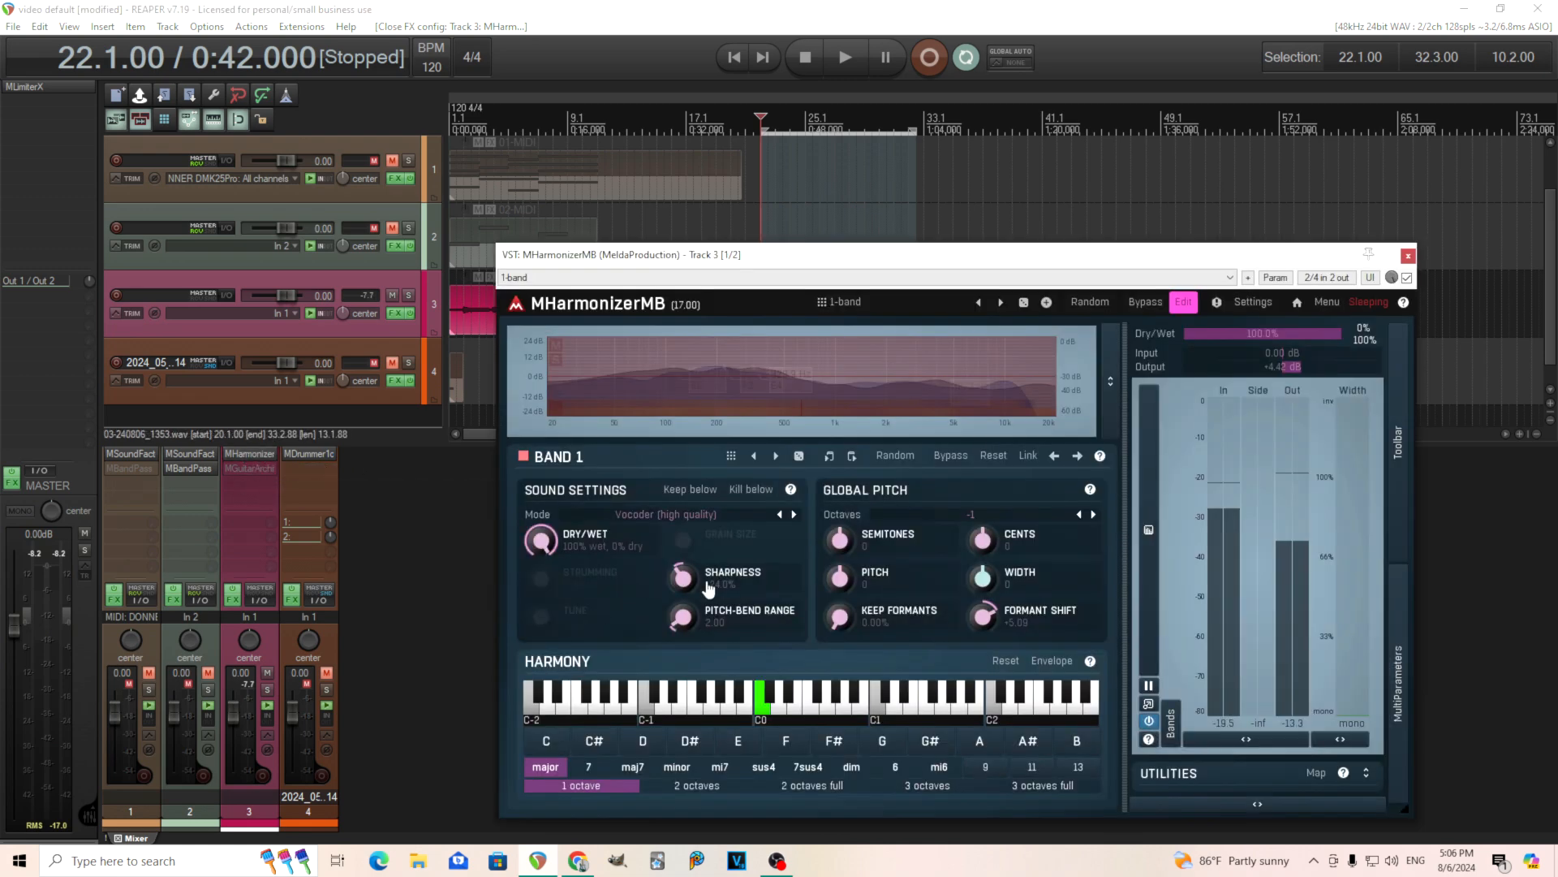
left_click(251, 471)
left_click_drag(503, 145, 708, 140)
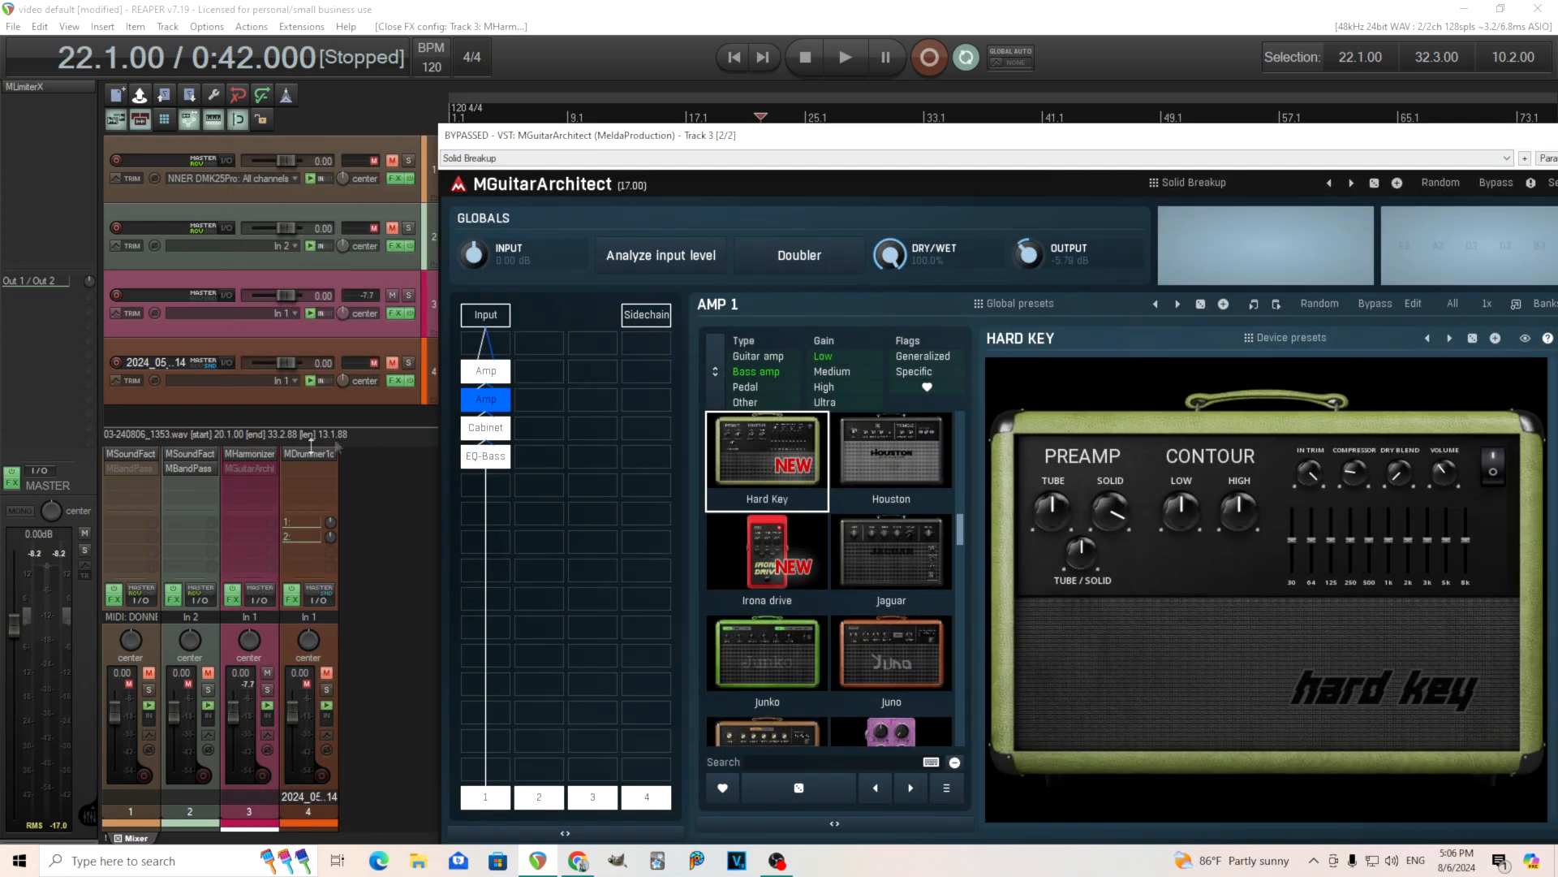
left_click(237, 468, "shift")
left_click(1205, 180)
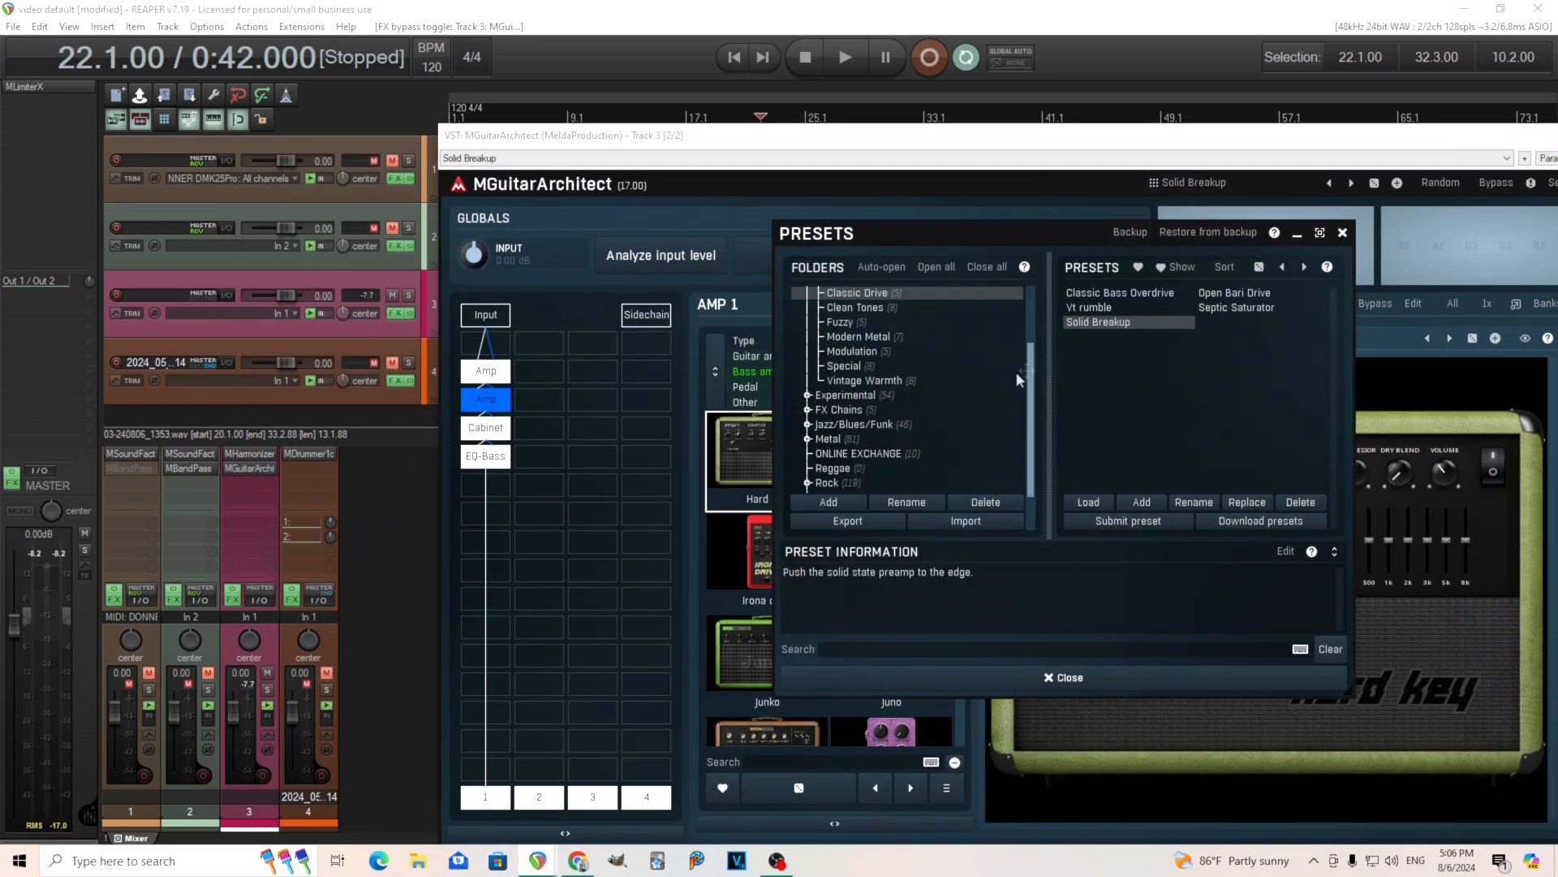
scroll(871, 351, "up", 1)
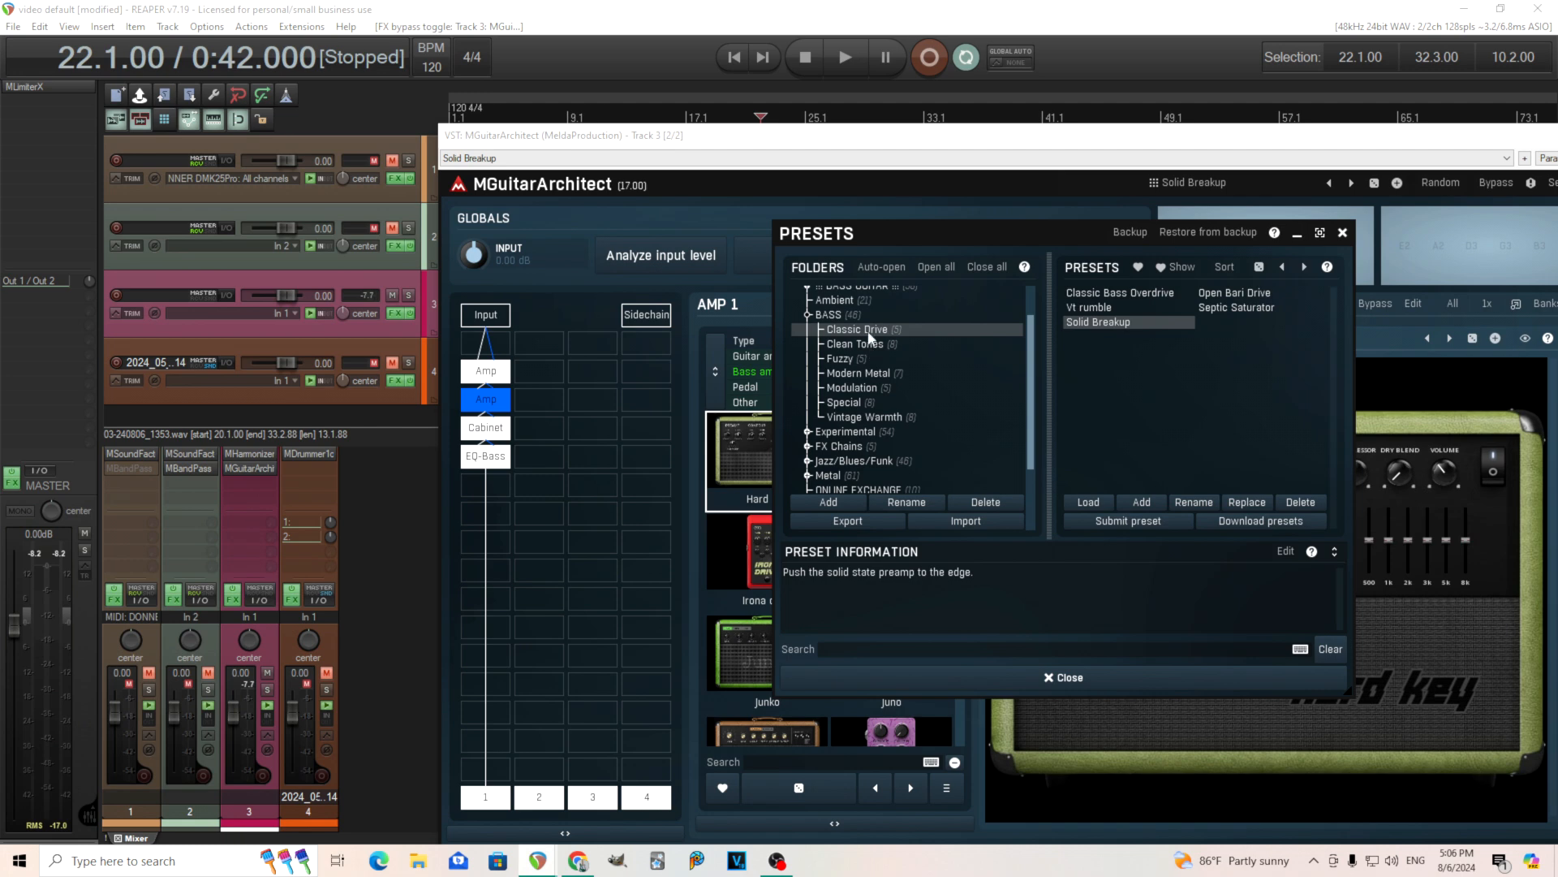
left_click(873, 345)
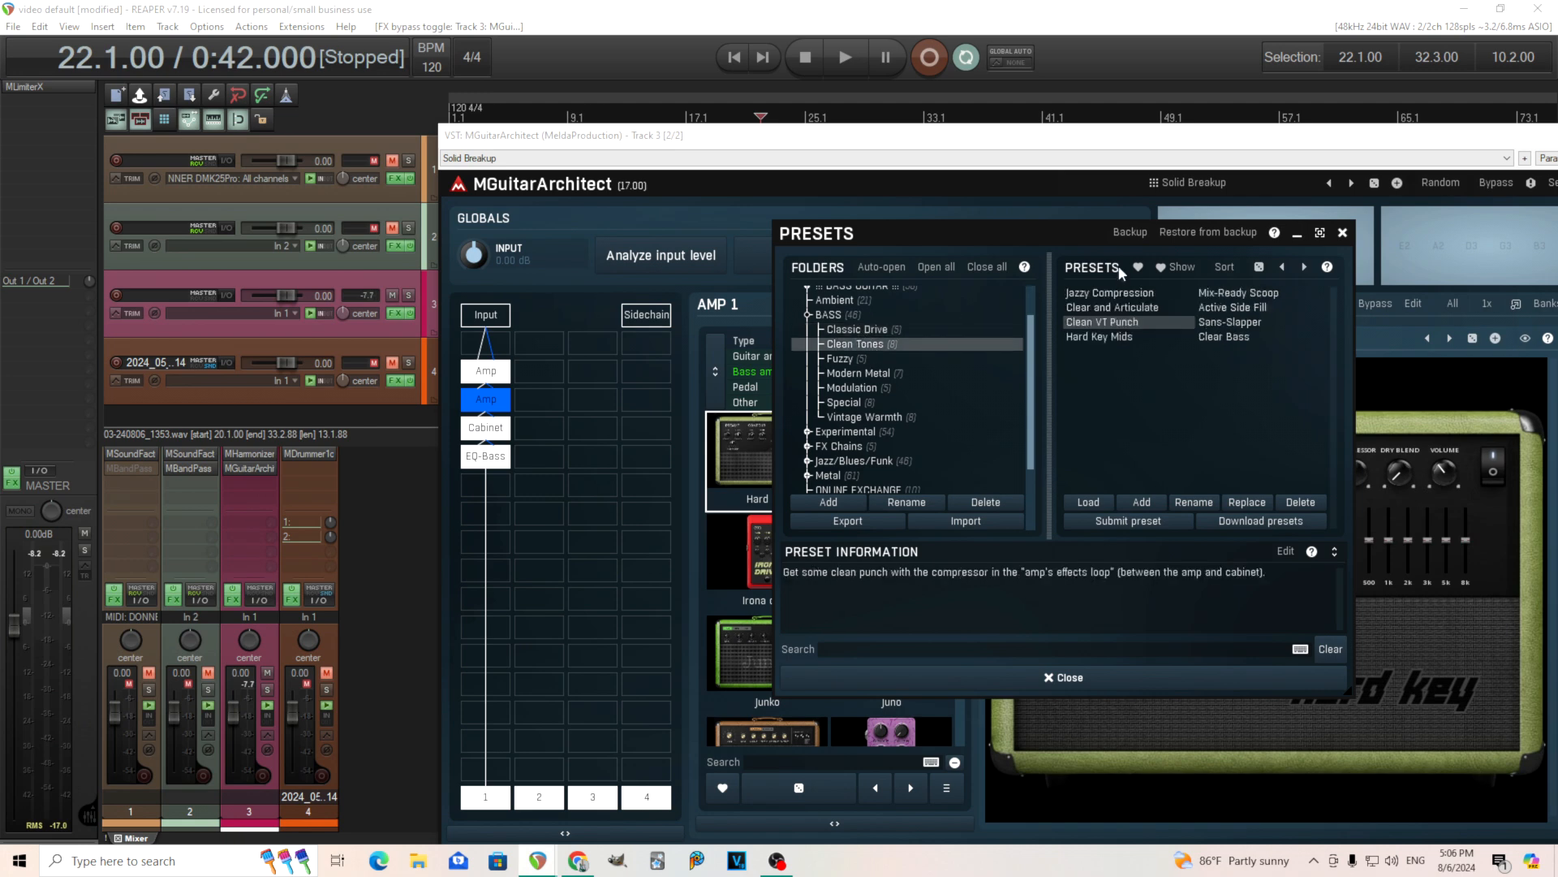
- Load Jazzy Compression, move MGuitarArchitect clear of the transport, play the clip, and audition Mix-Ready Scoop and Clear and Articulate
left_click(1109, 293)
left_click_drag(1144, 154, 842, 296)
left_click(845, 57)
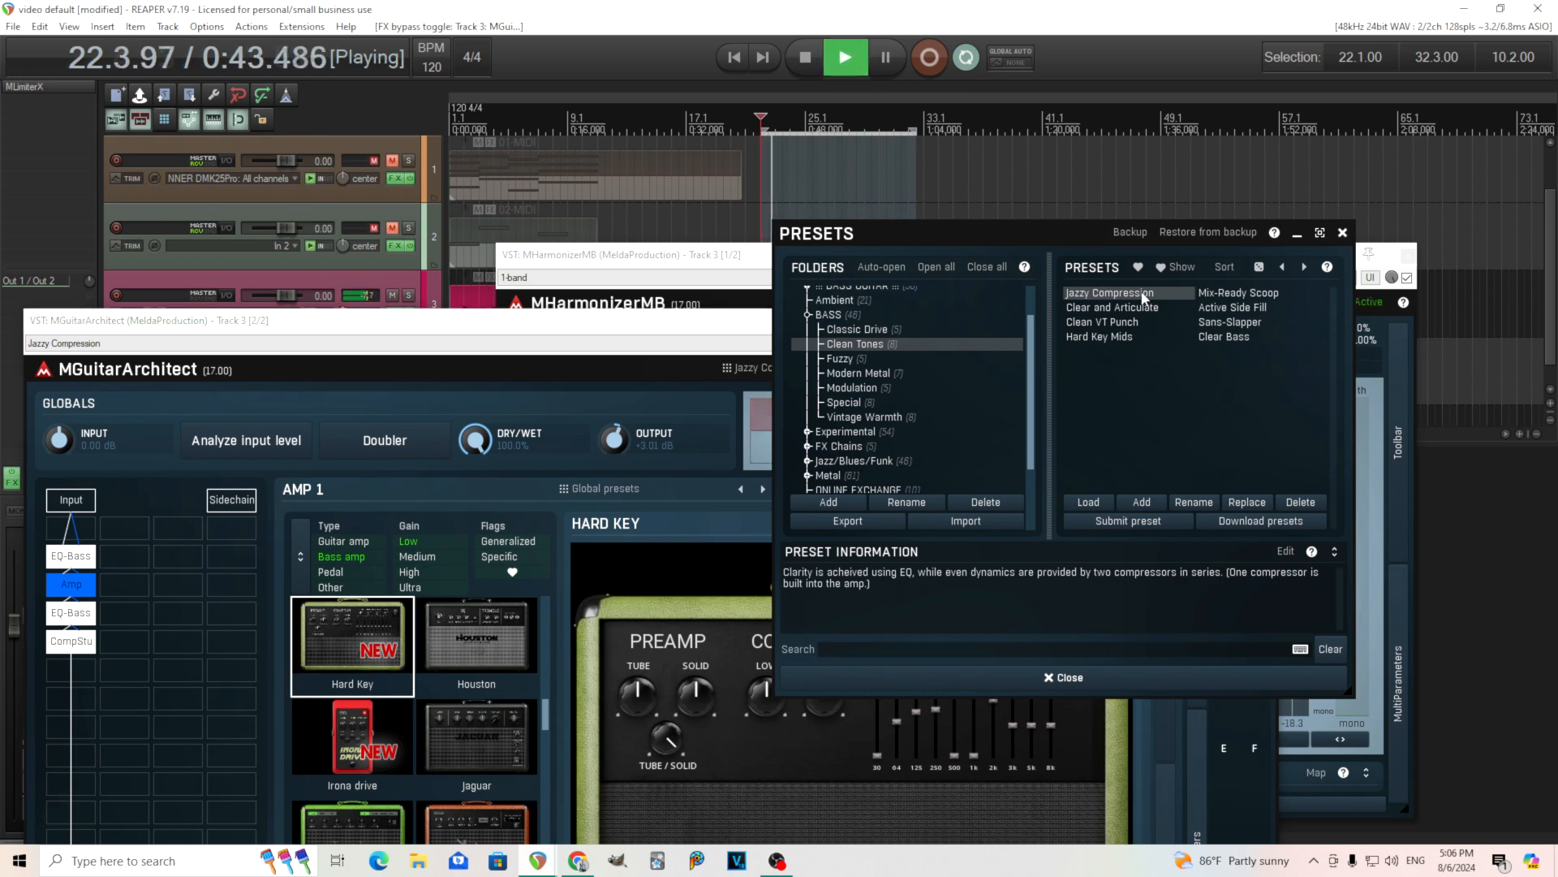
left_click(1229, 295)
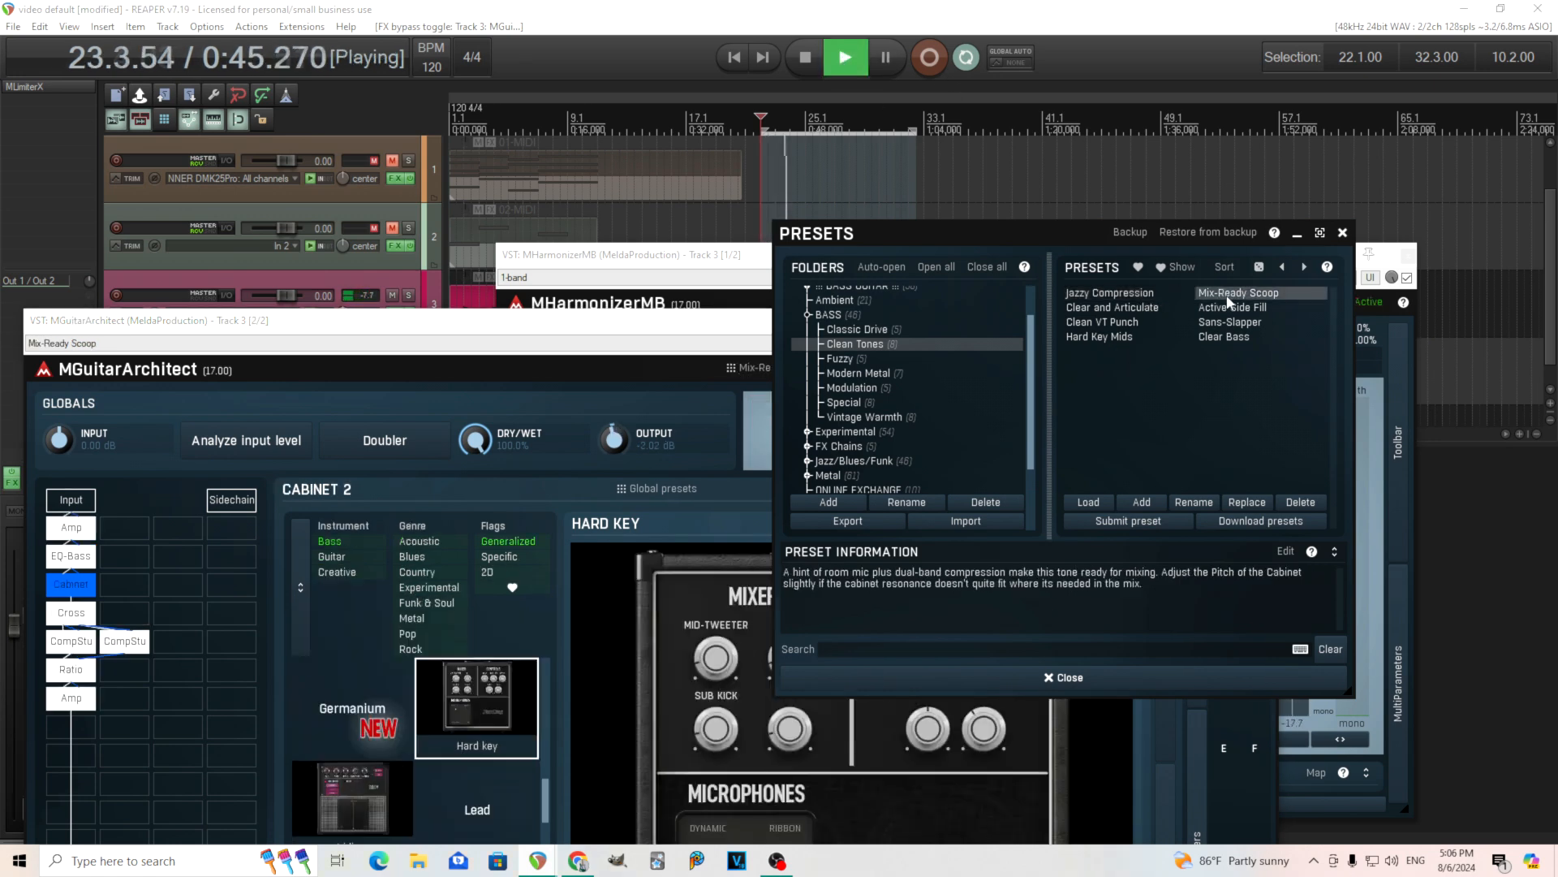
left_click(1146, 309)
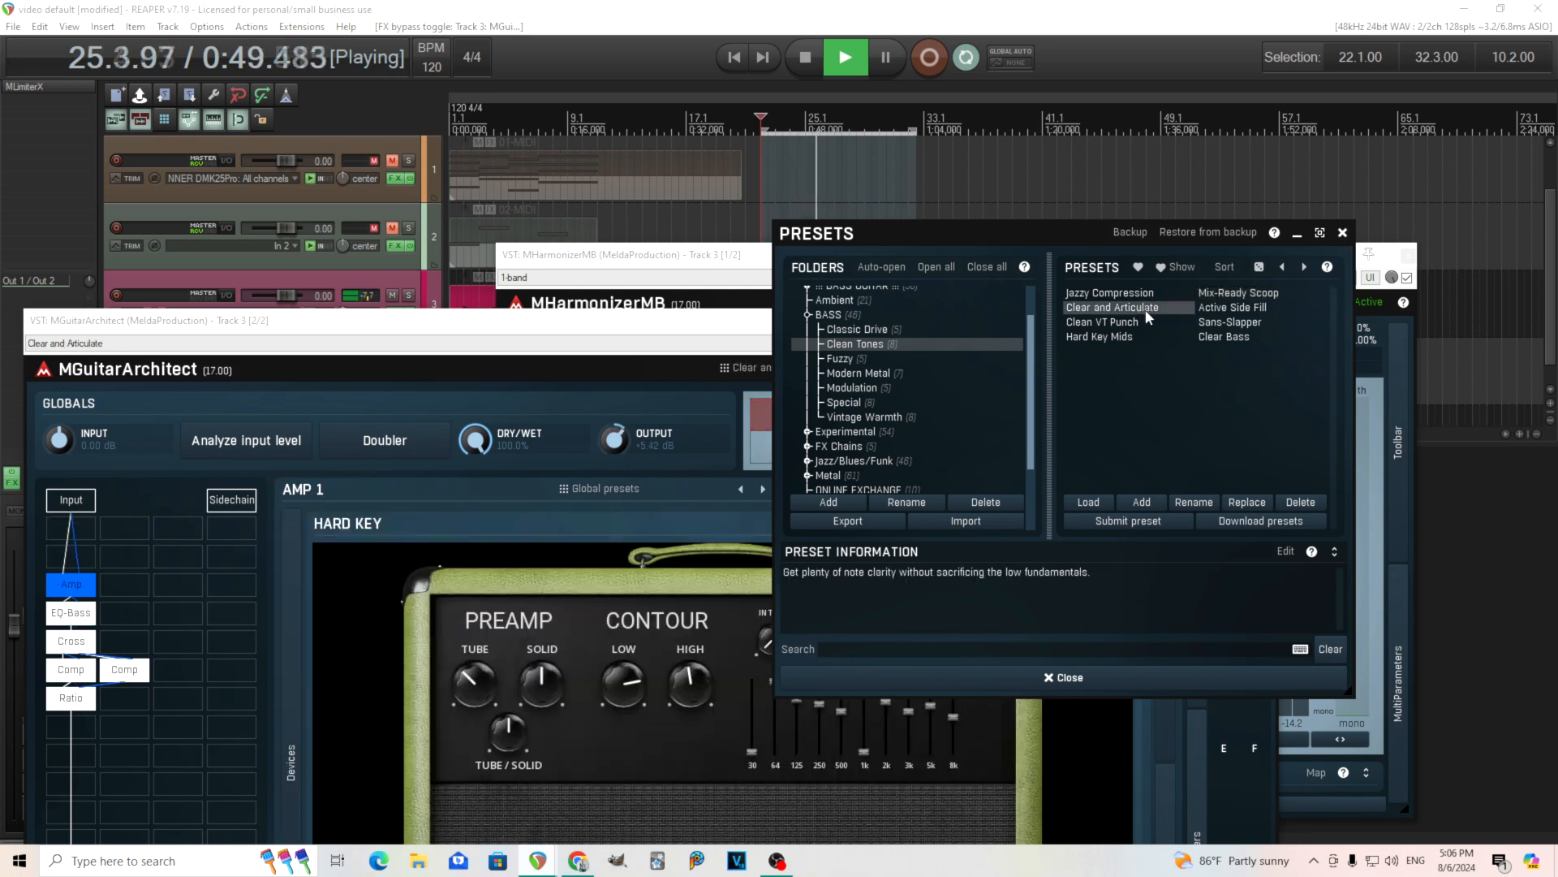
- Audition Active Side Fill, Clean VT Punch, Sans-Slapper, Hard Key Mids and Clear Bass while the clip plays
left_click(1226, 308)
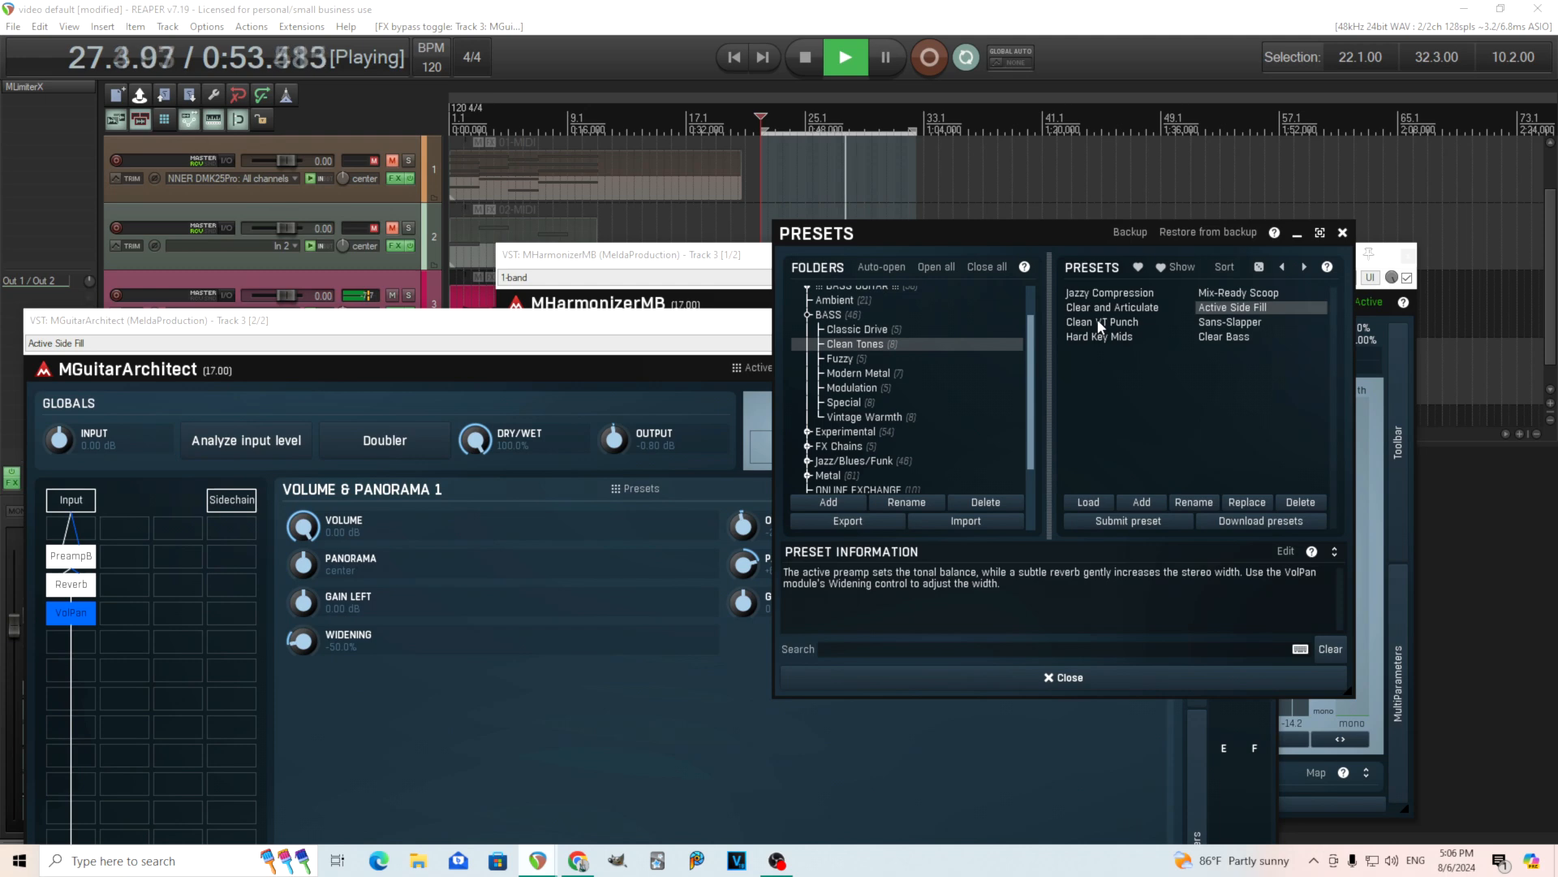
left_click(1141, 323)
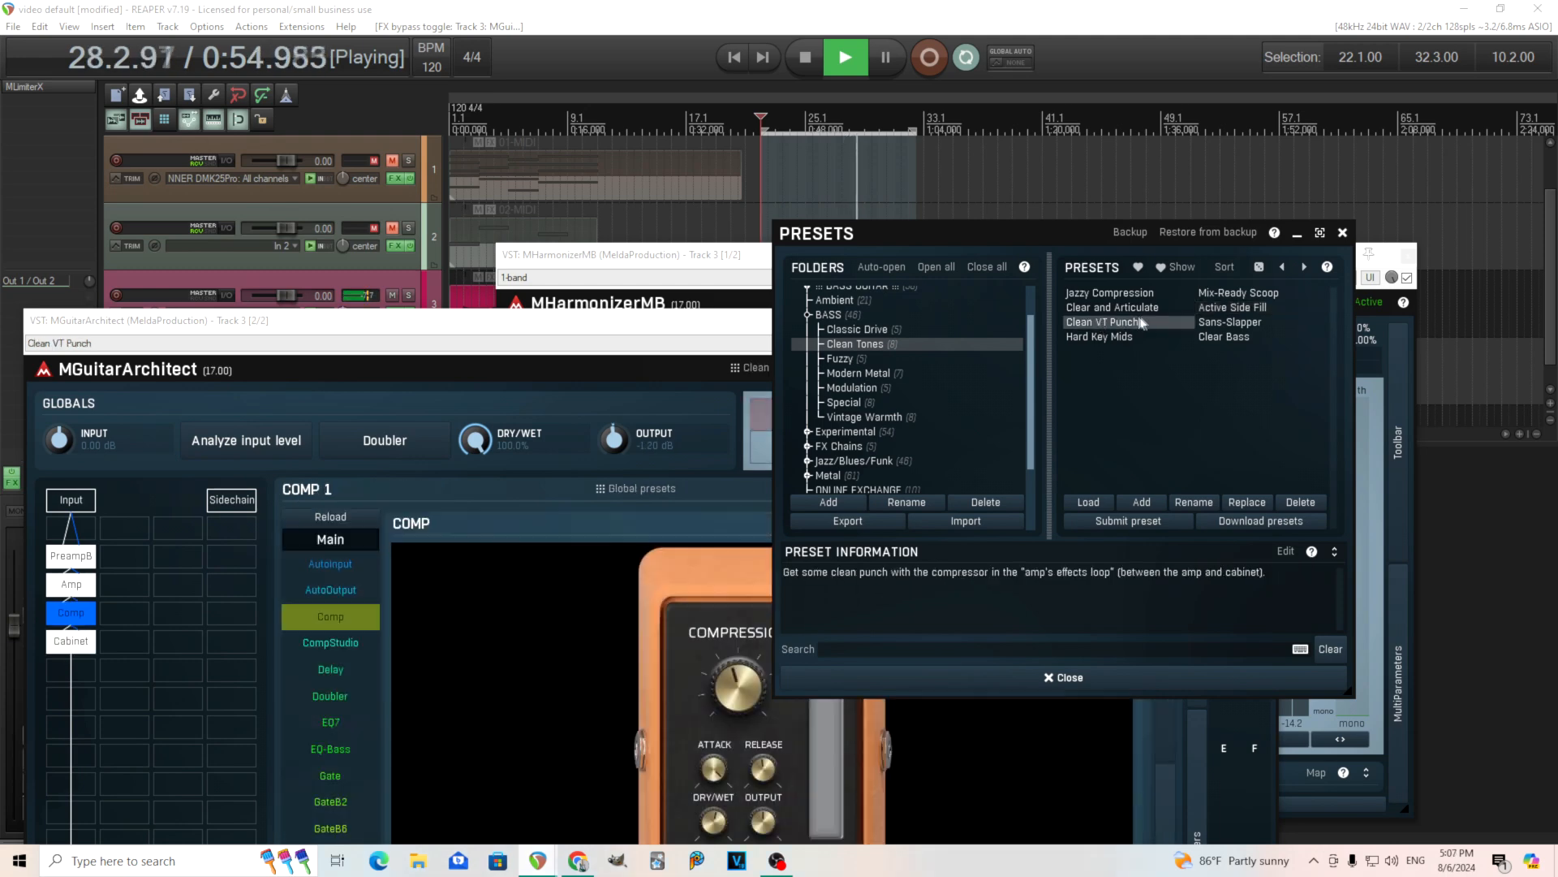
left_click(1230, 324)
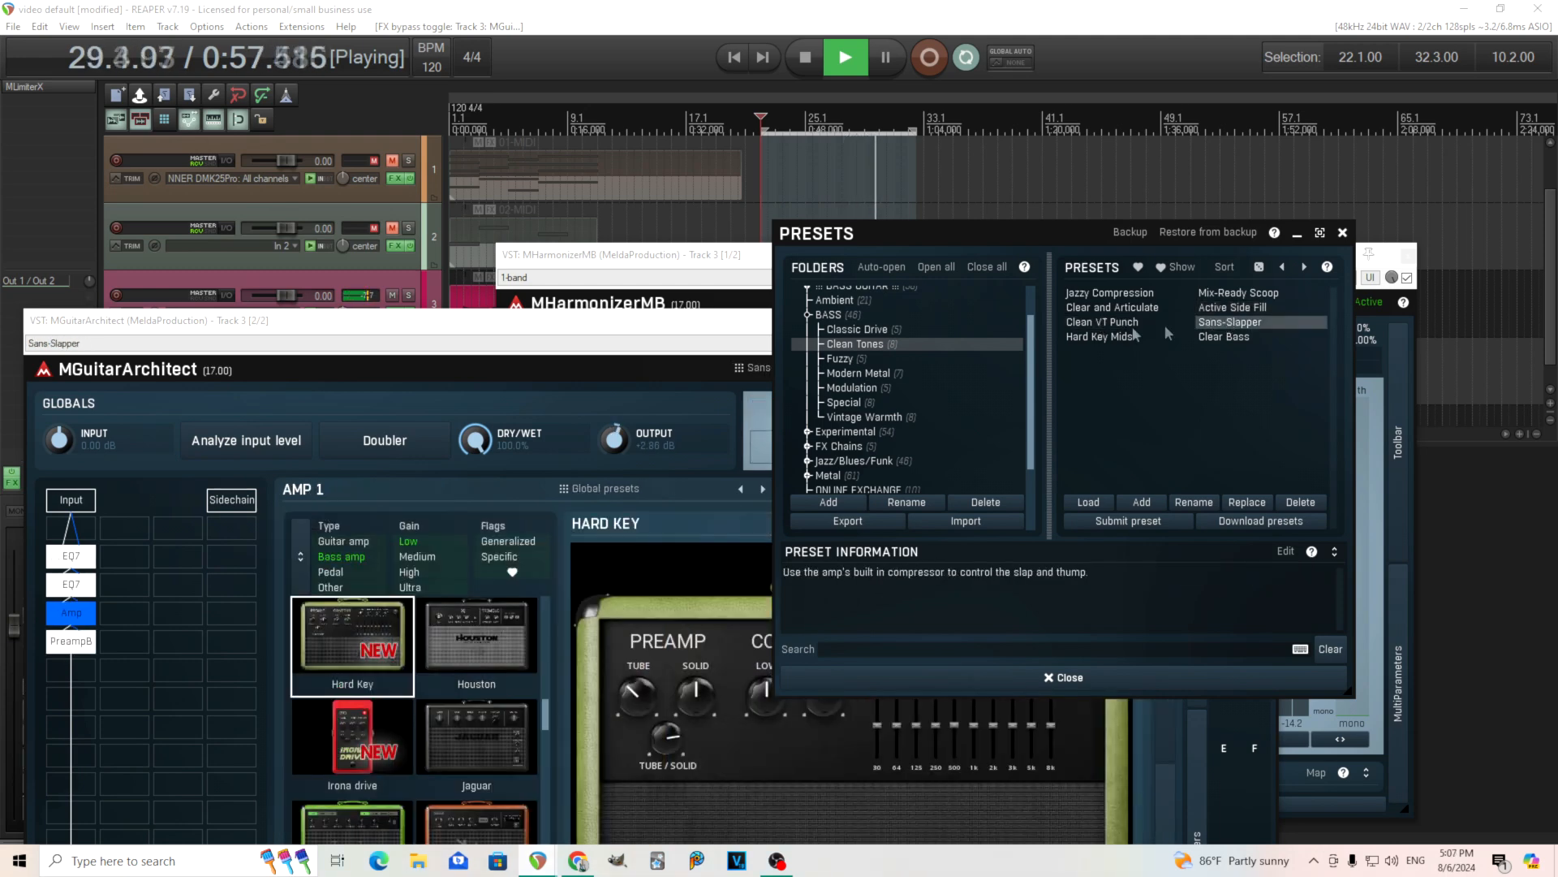
left_click(1092, 337)
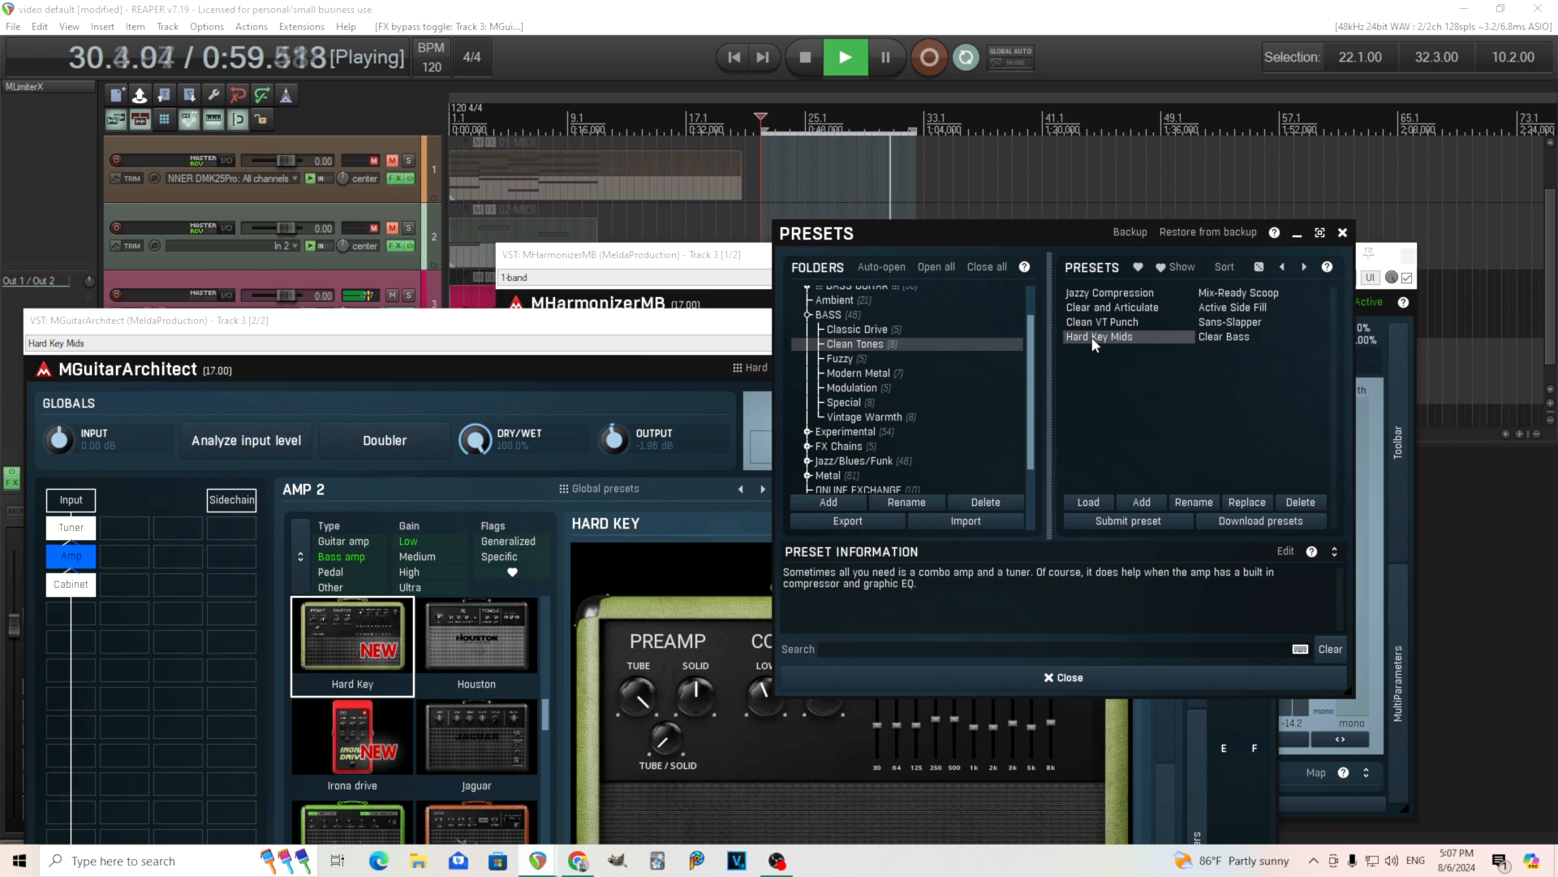
left_click(1246, 337)
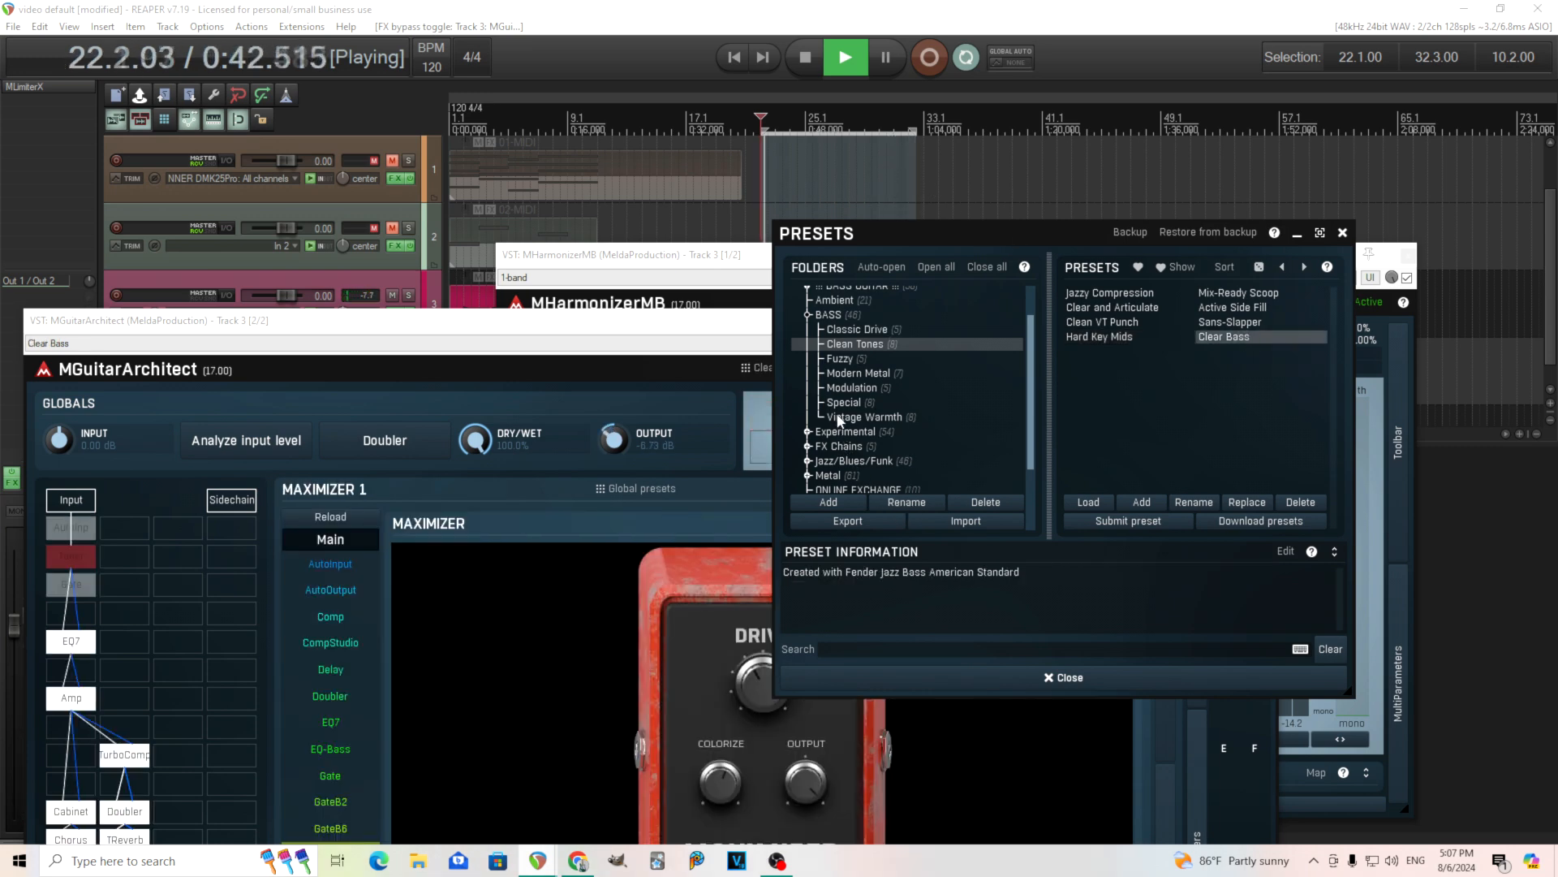
- Audition the presets in the Vintage Warmth folder, from Smooth Vintage and Mellow Blues through Room Tubes, Modern Vintage and Gentle Compansion
left_click(863, 416)
left_click(1119, 295)
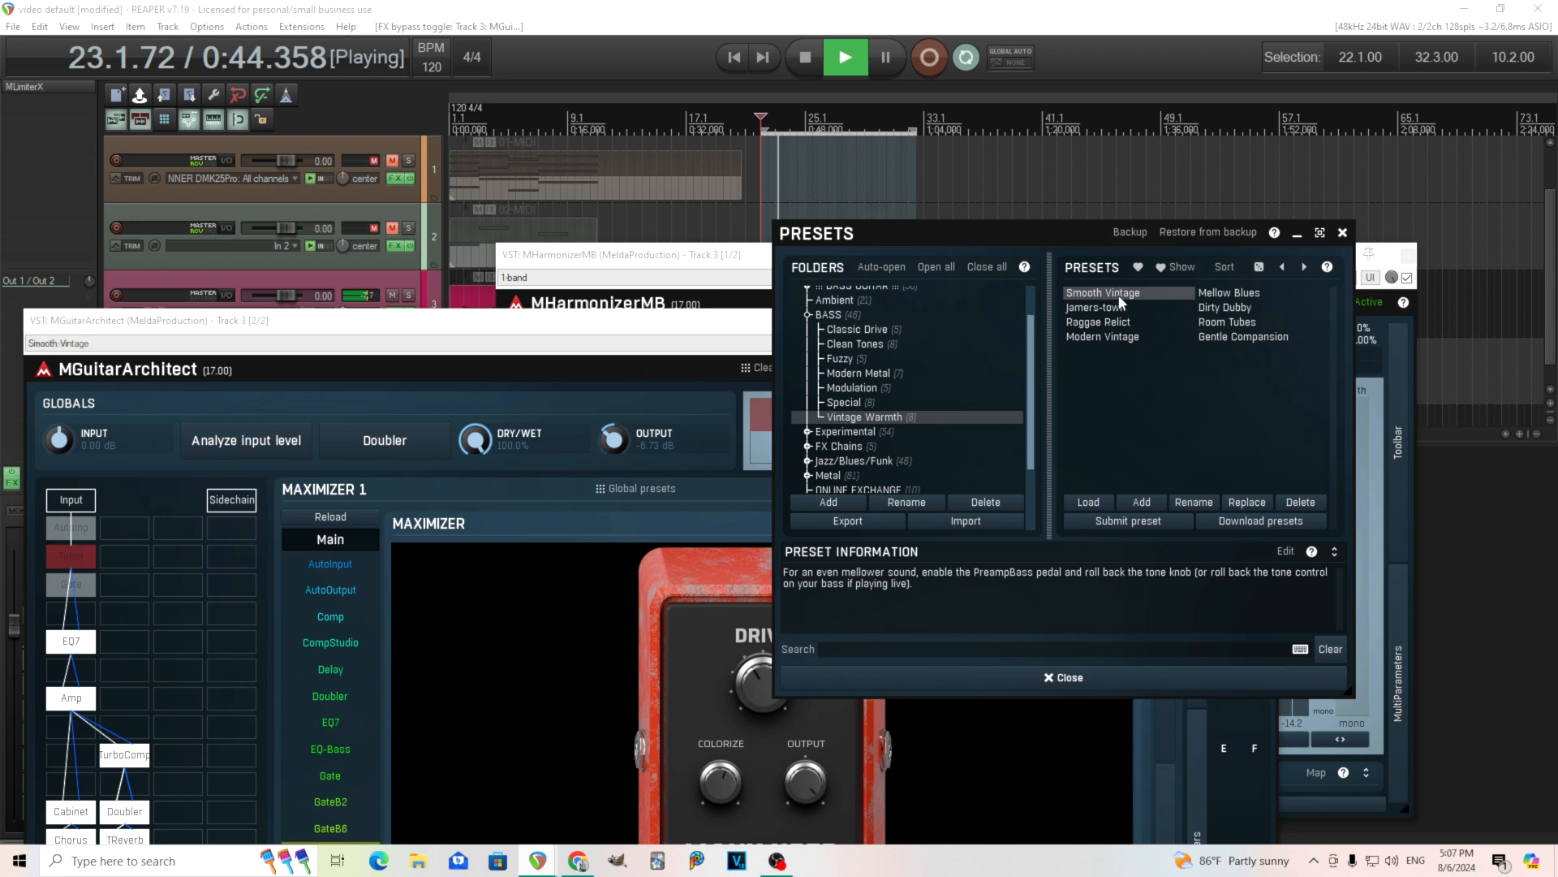
left_click(1225, 293)
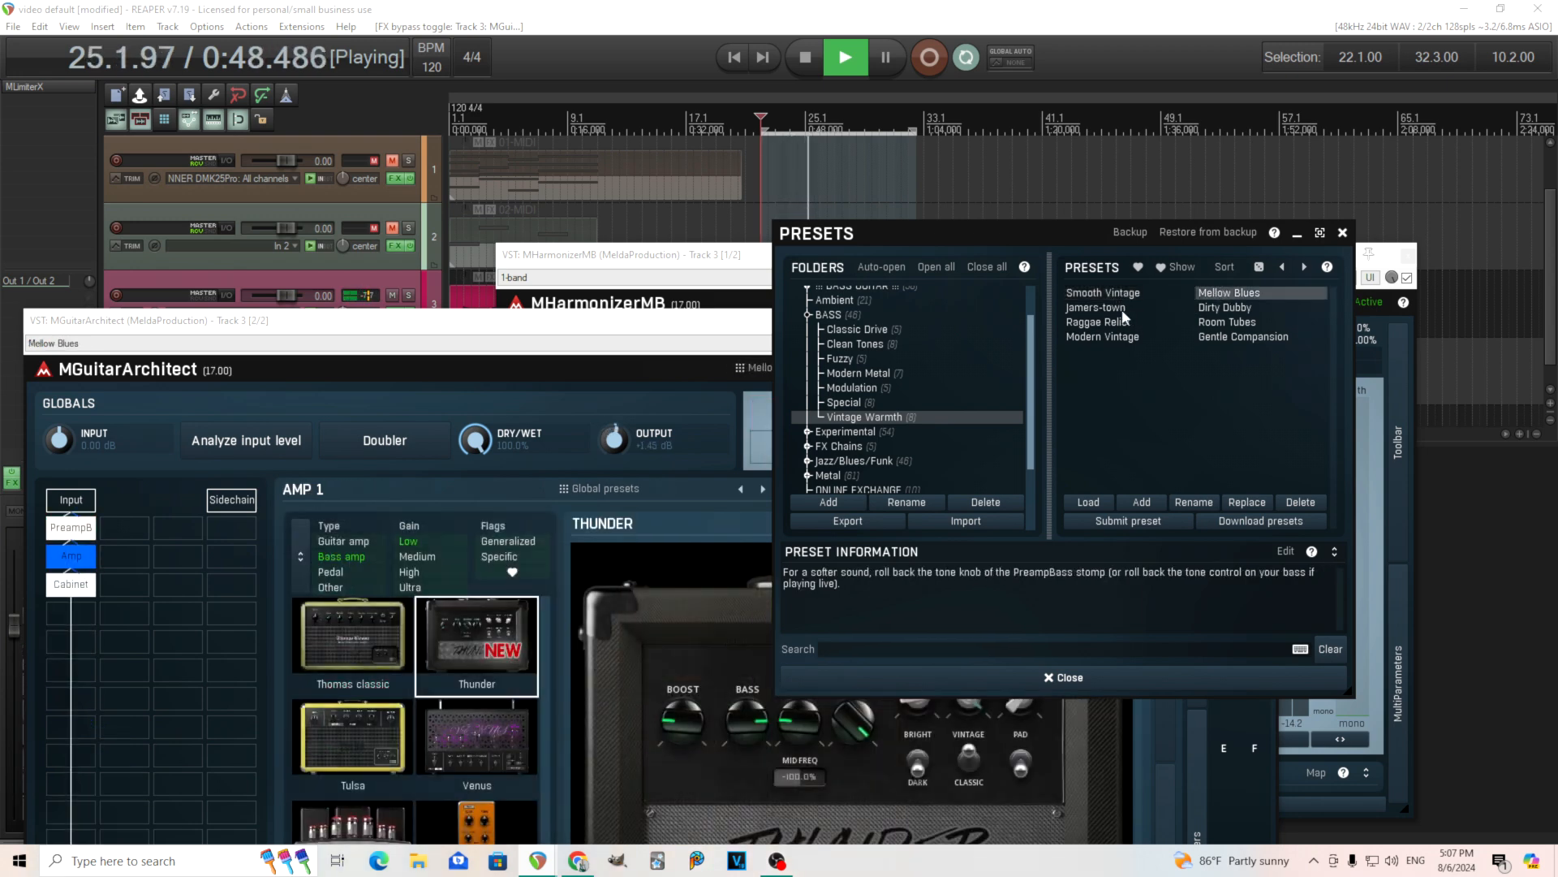
left_click(1121, 311)
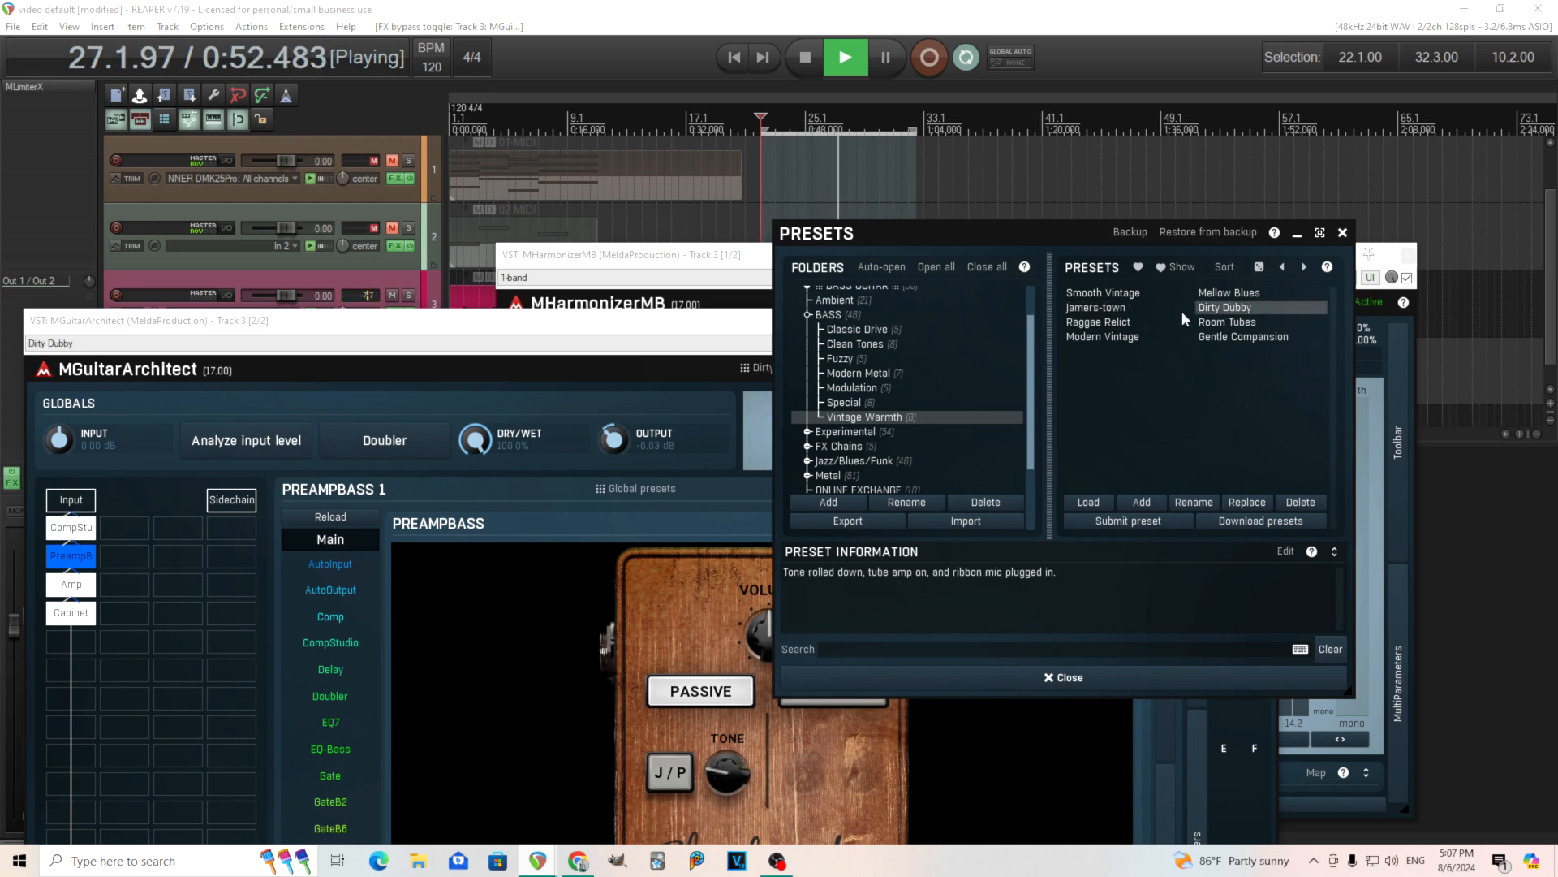
left_click(1108, 322)
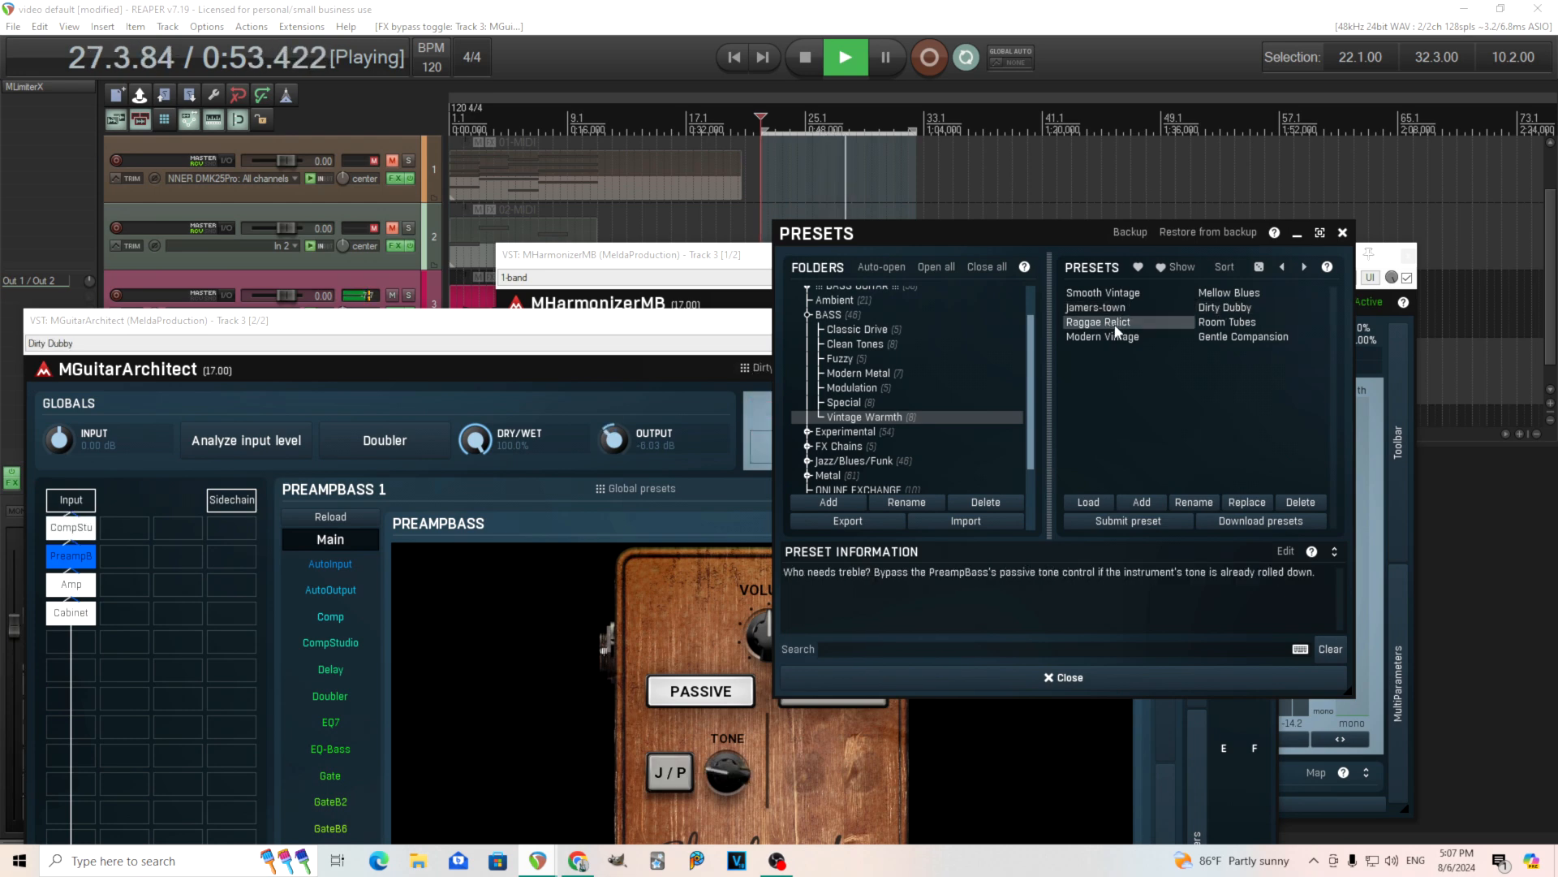
left_click(1242, 322)
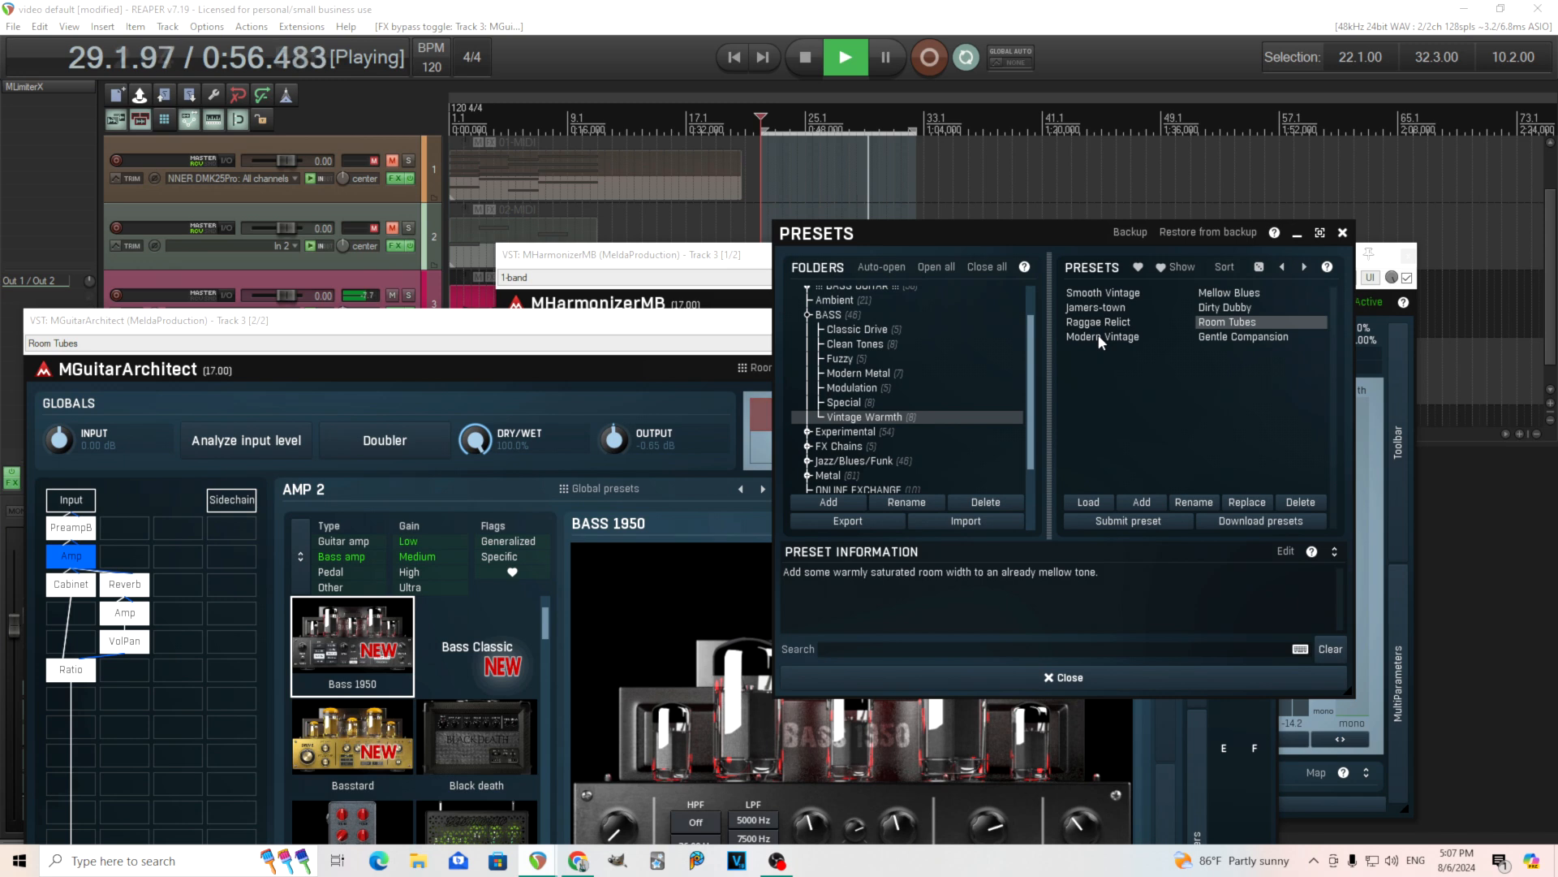
left_click(1101, 337)
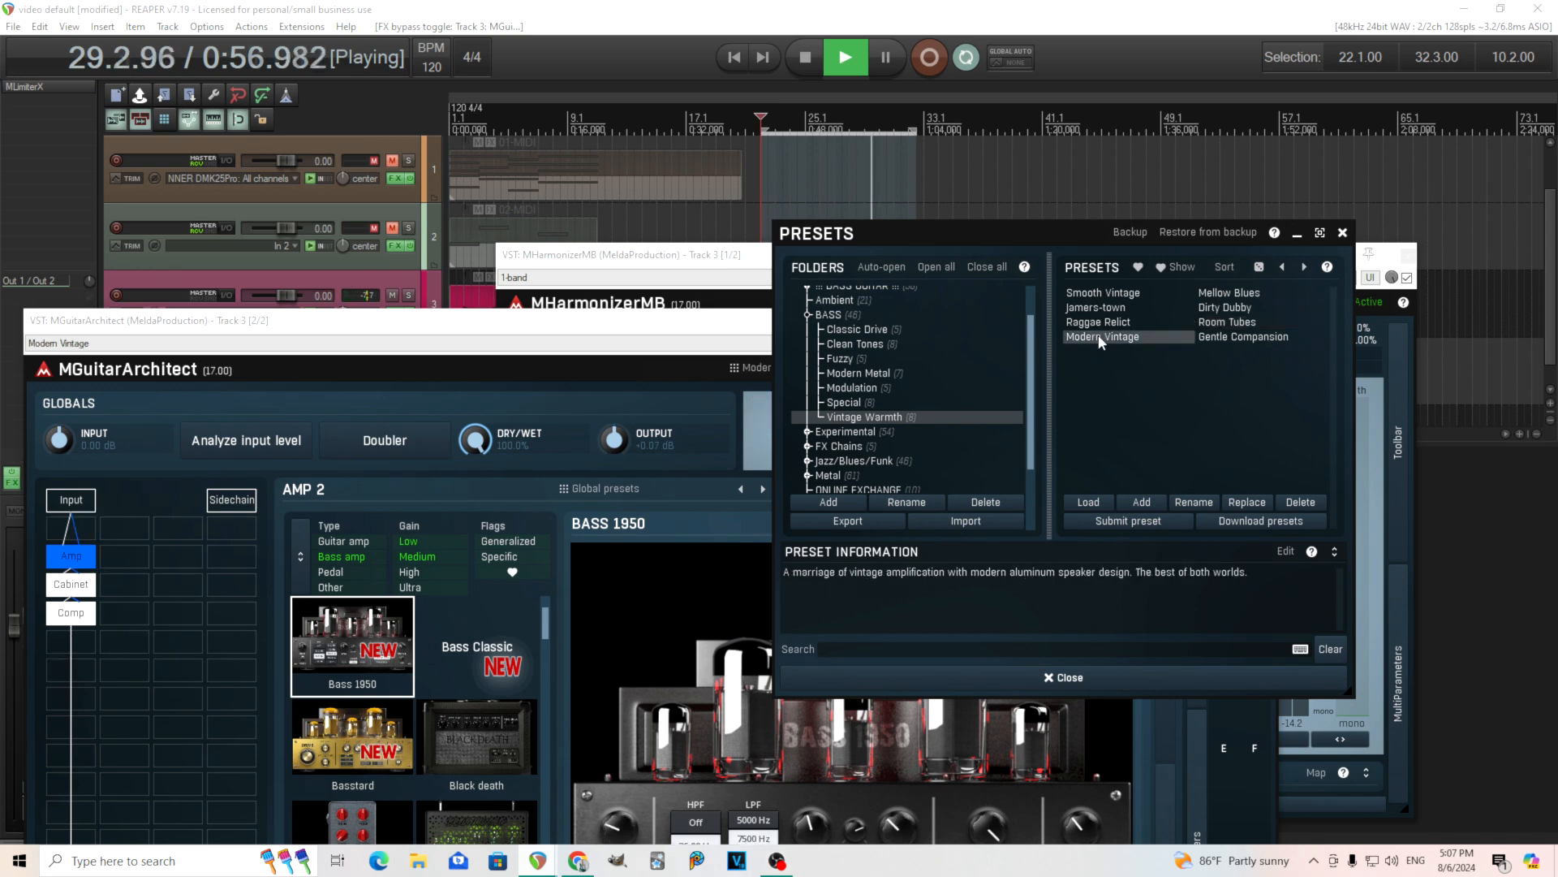
left_click(1250, 337)
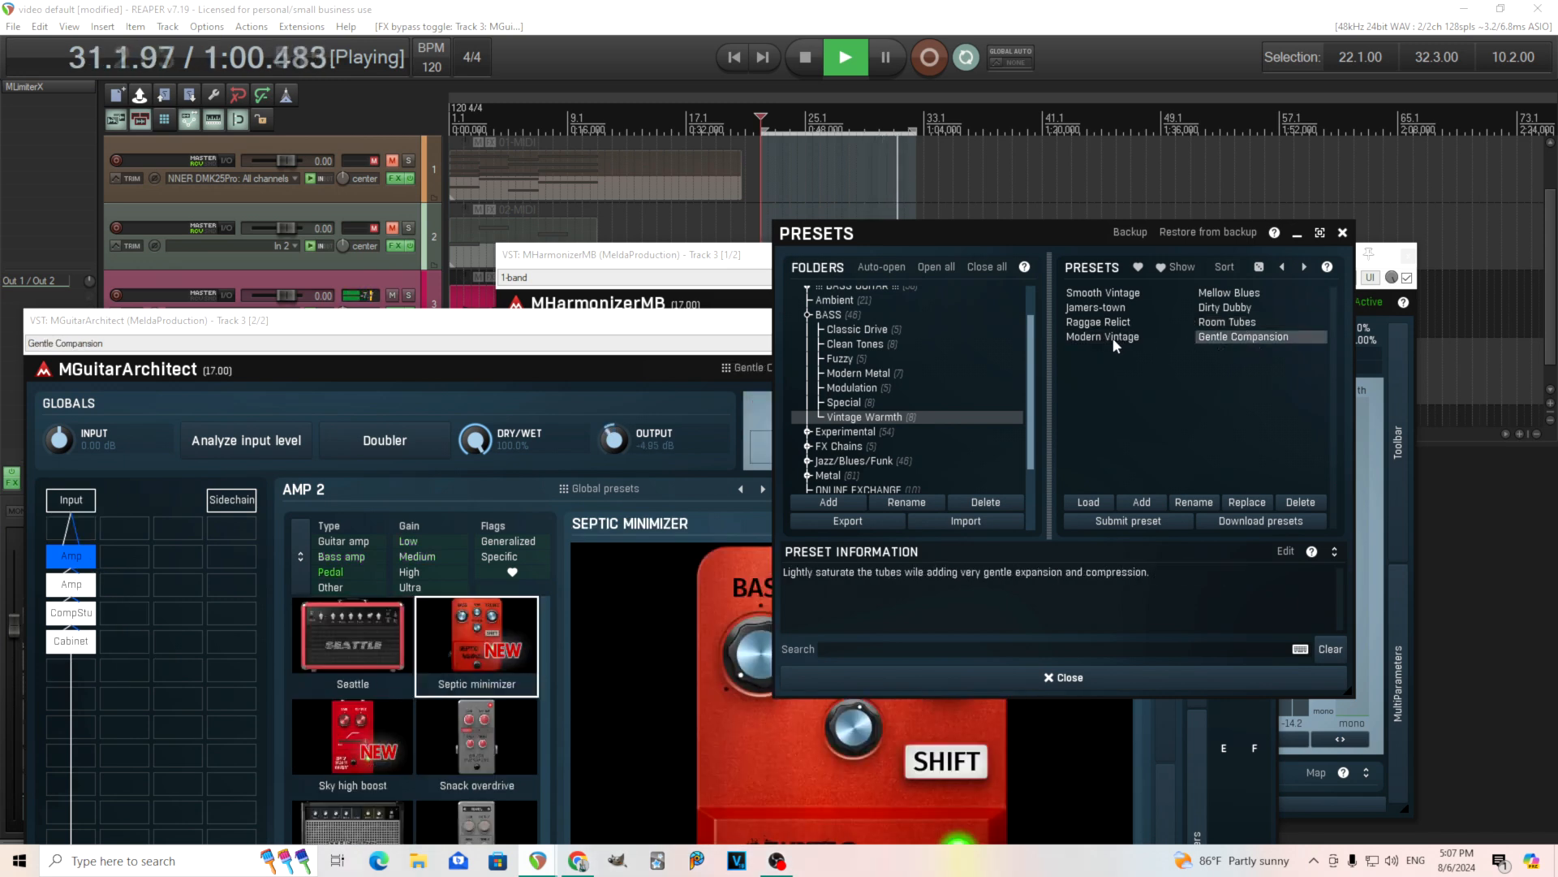
- Stop playback, load the Modern Vintage preset, and close the preset browser and both plugin windows
left_click(809, 69)
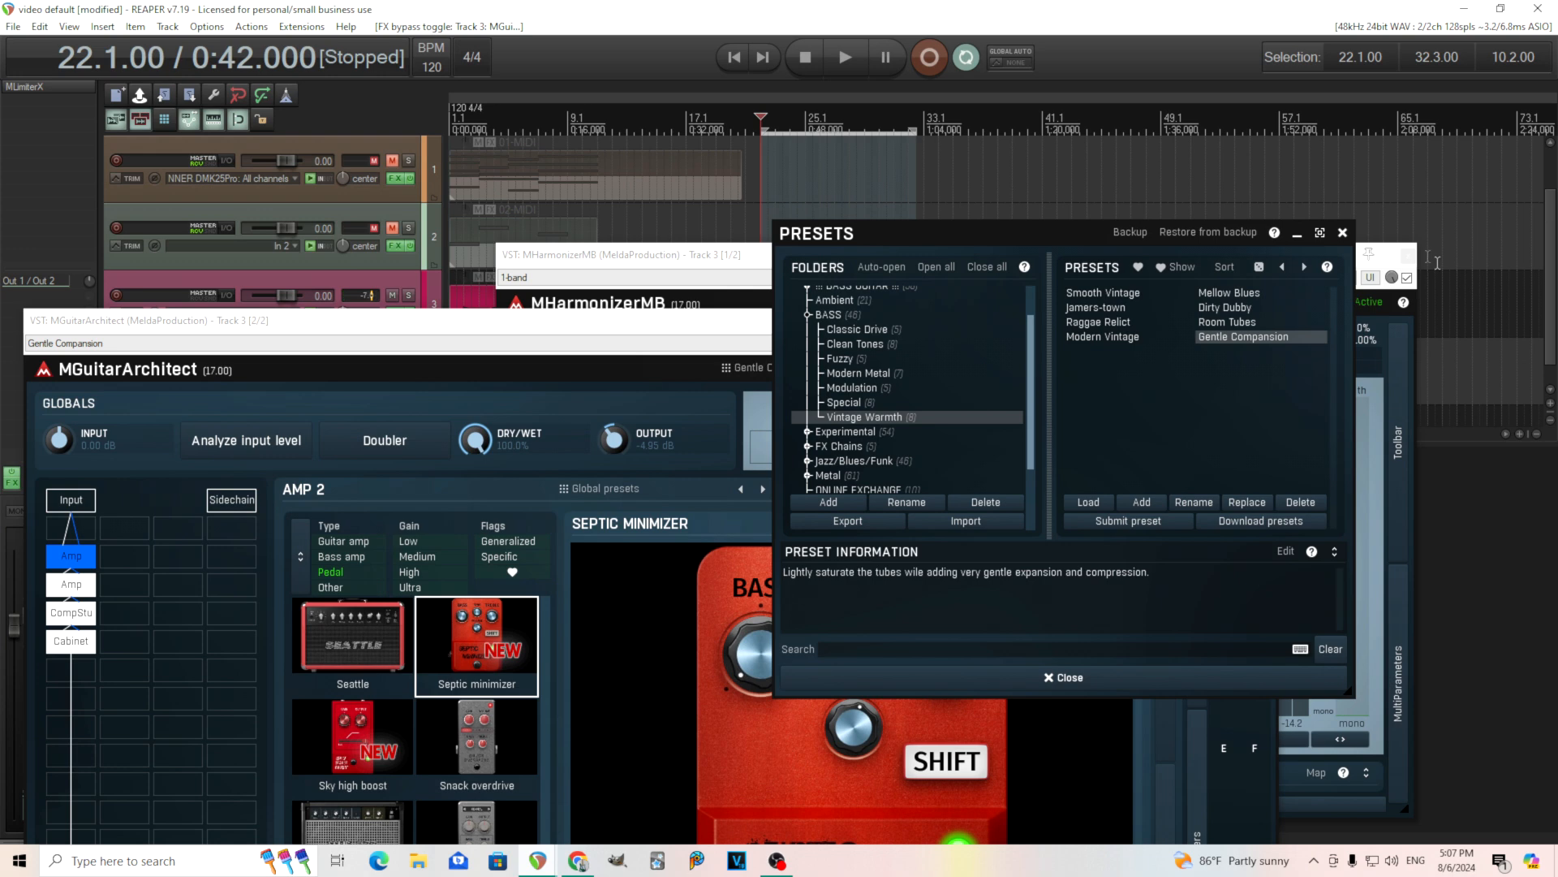
left_click(1100, 337)
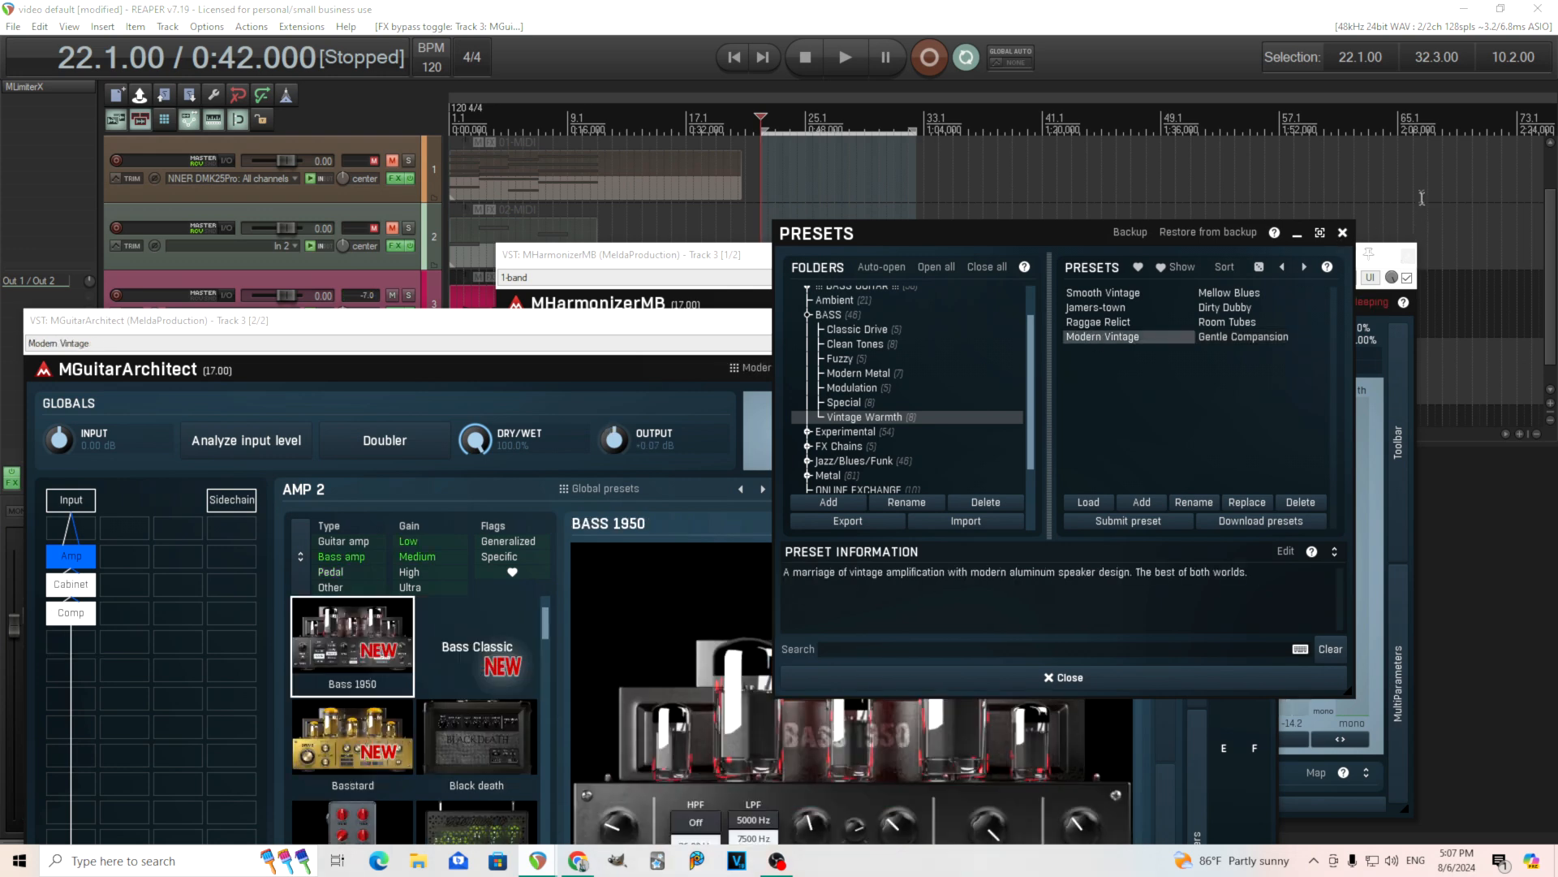
left_click(1342, 234)
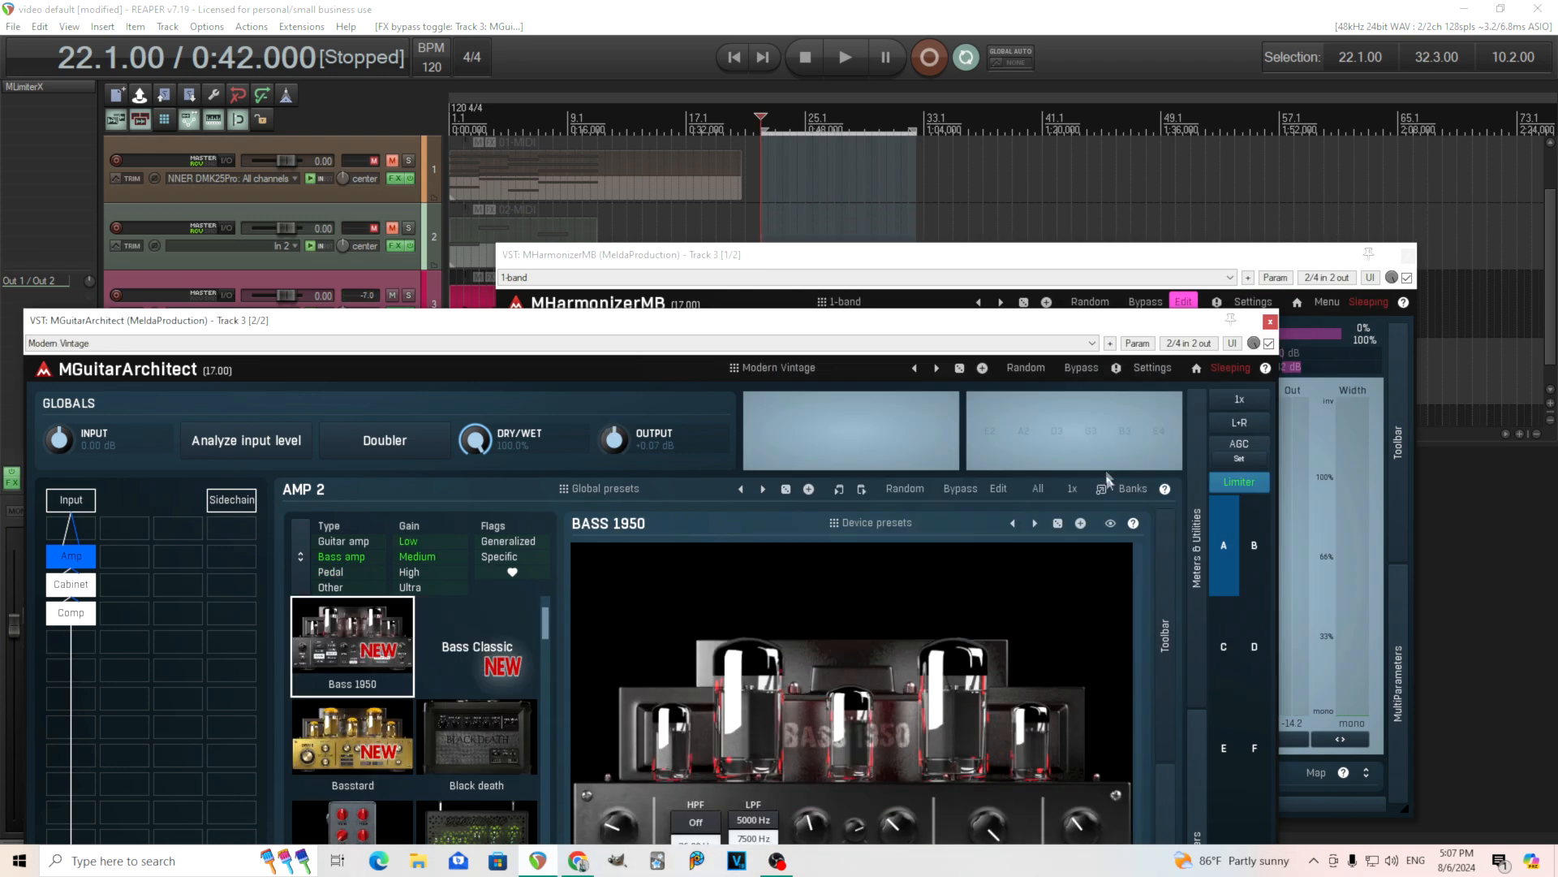
left_click(1270, 323)
left_click(1409, 257)
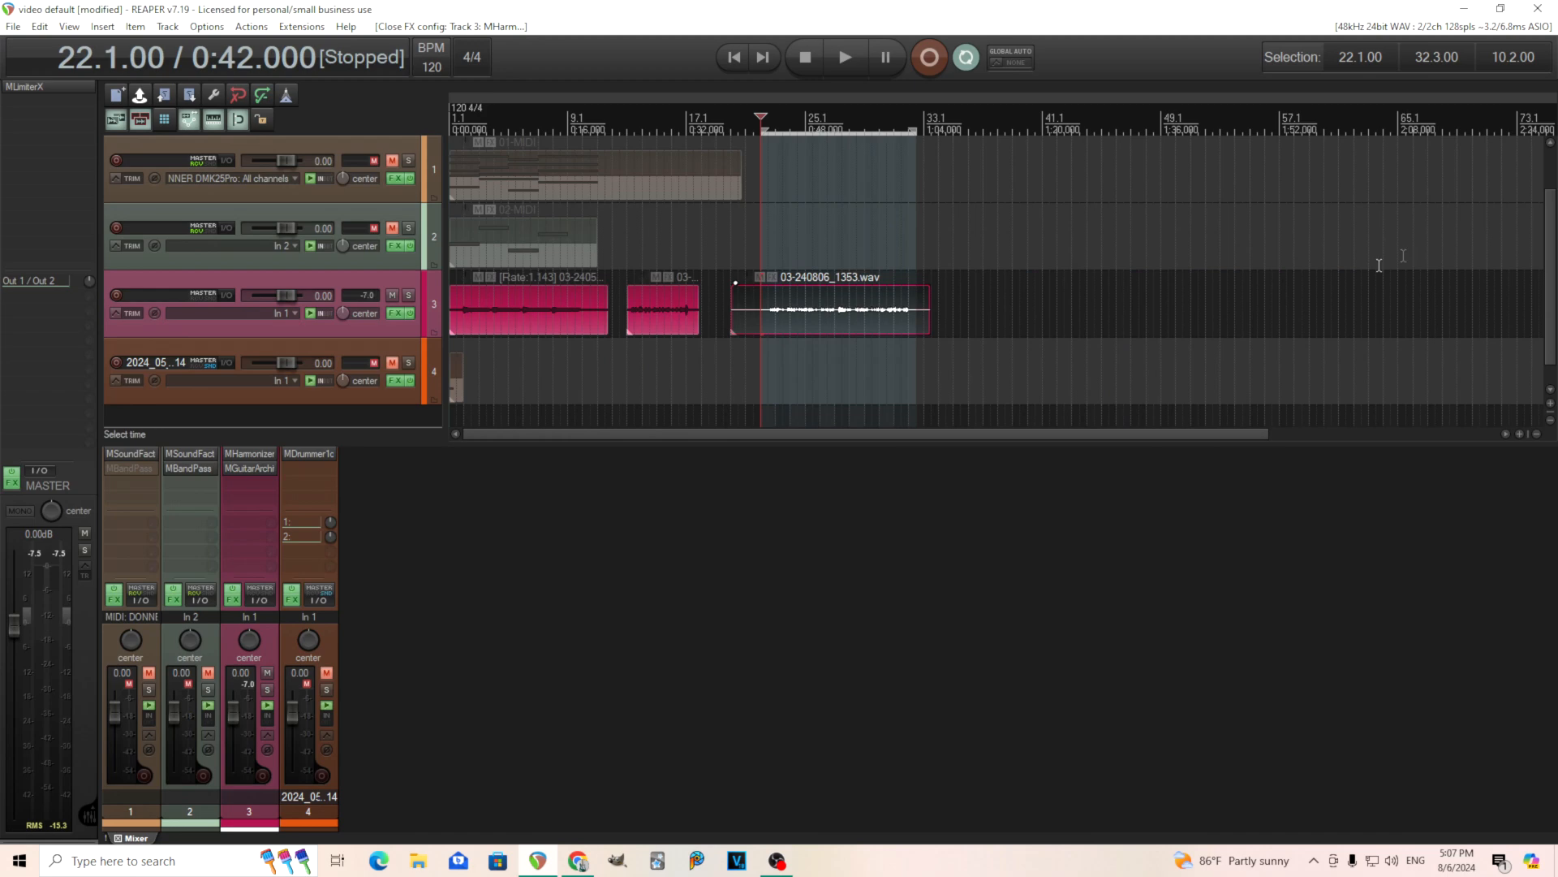
- Bypass MGuitarArchitect and MHarmonizerMB on track 3, play the dry clip briefly, and stop playback
left_click(250, 468, "ctrl")
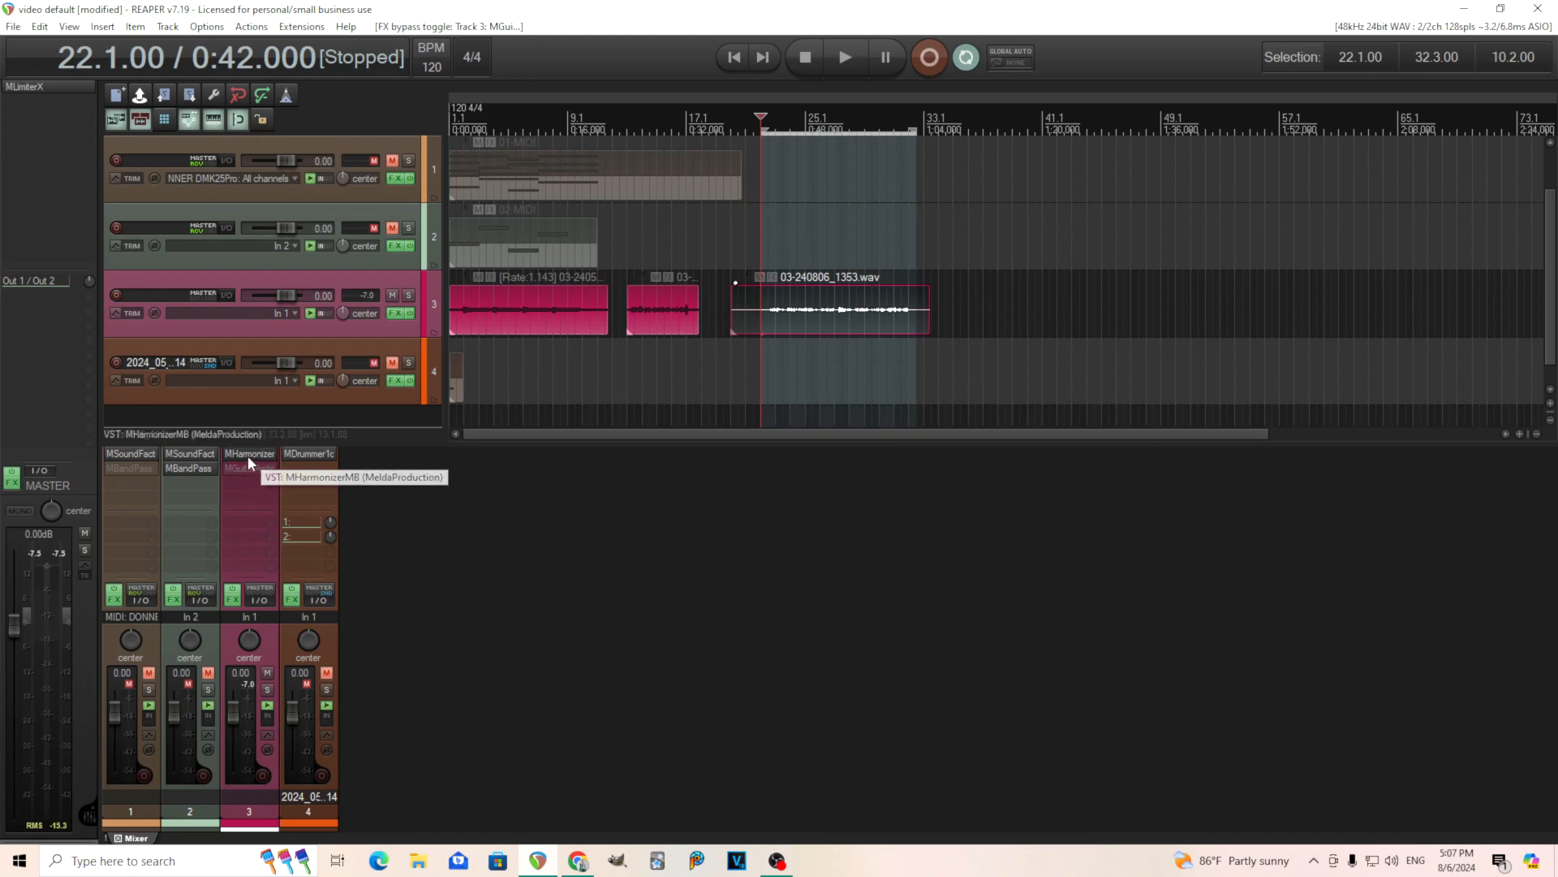
left_click(844, 56)
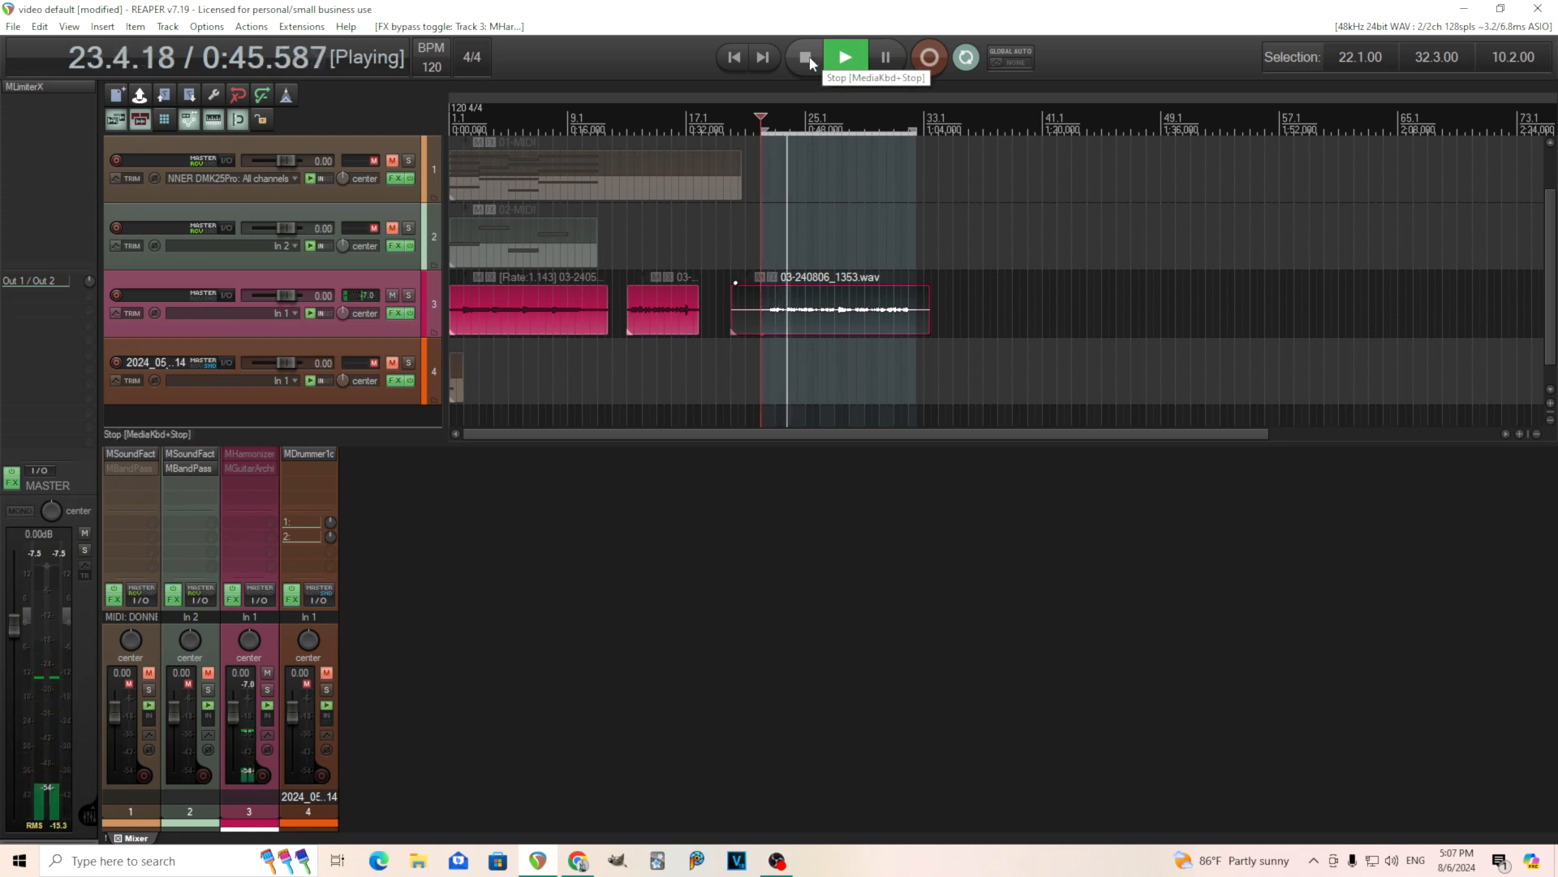
left_click(810, 56)
- Re-enable both track 3 effects, play the processed clip for comparison, and stop playback
left_click(262, 468, "ctrl")
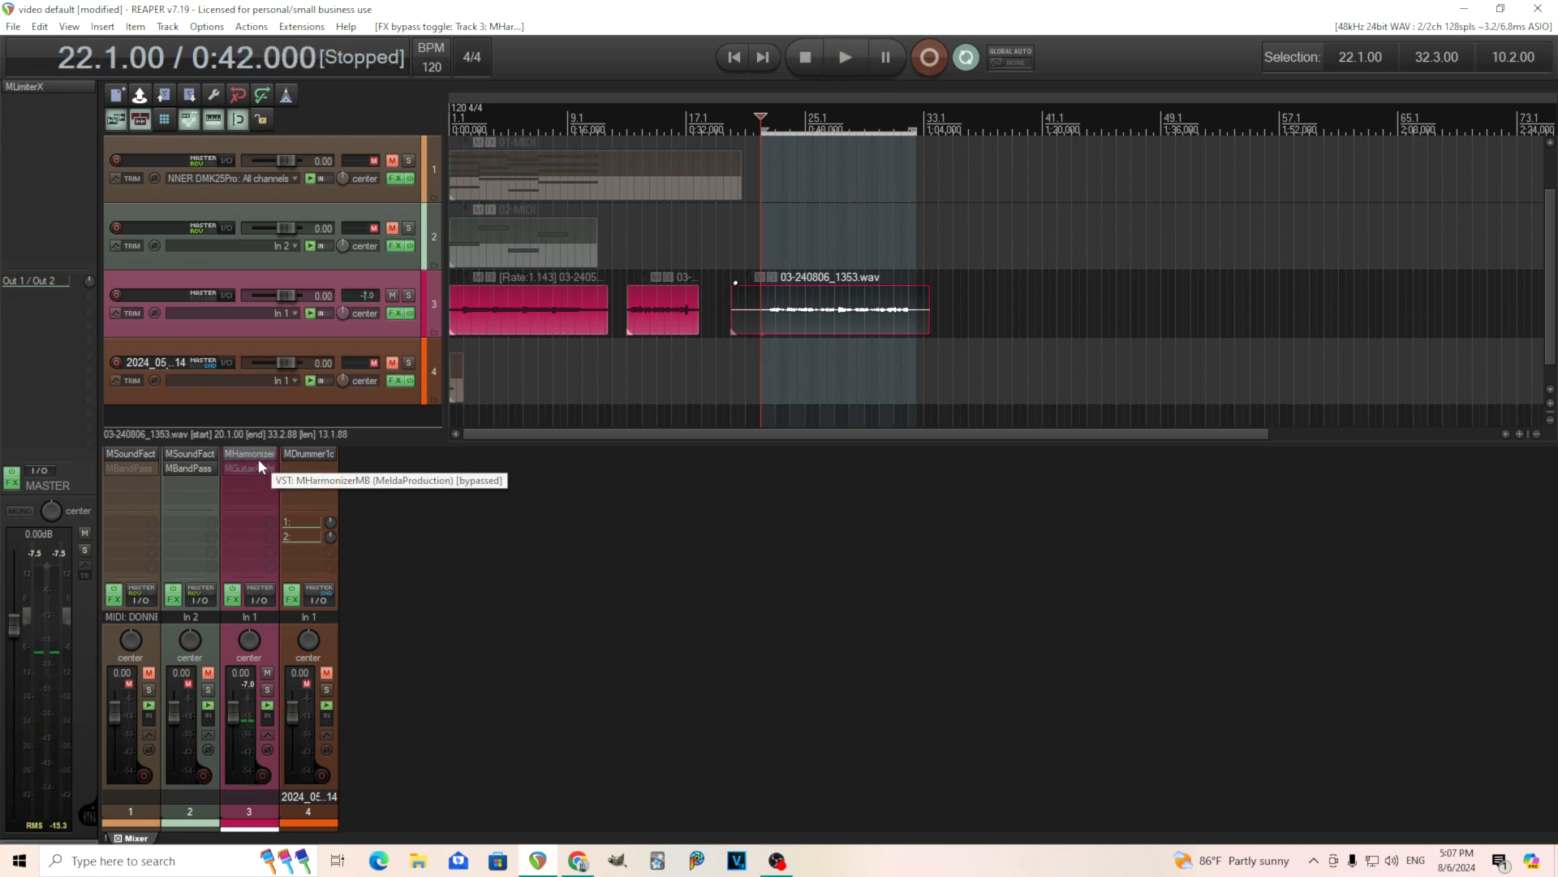
left_click(851, 69)
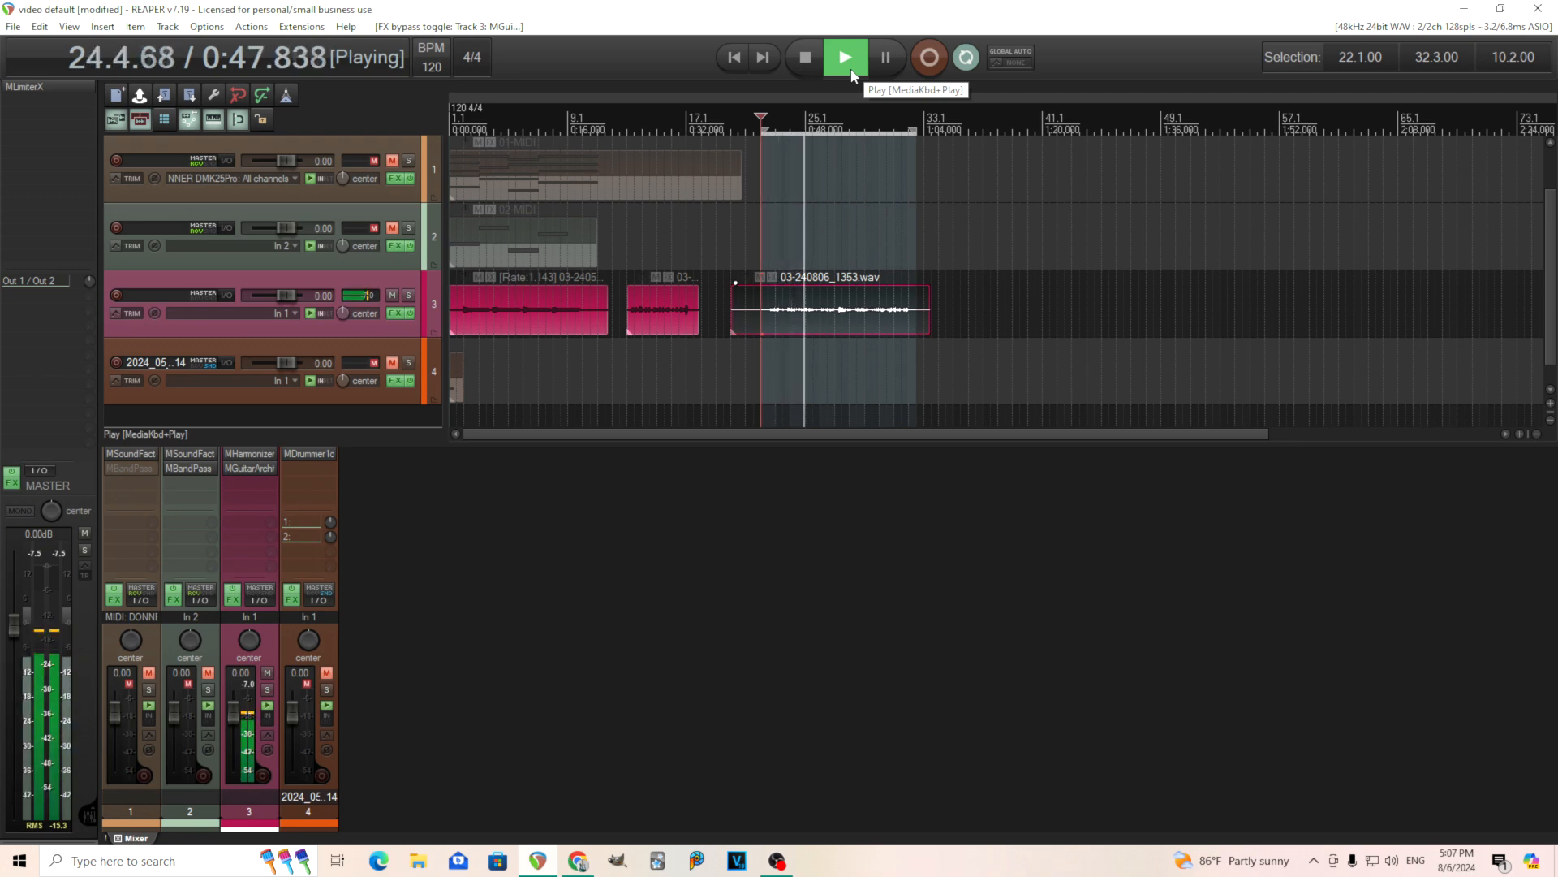
left_click(803, 72)
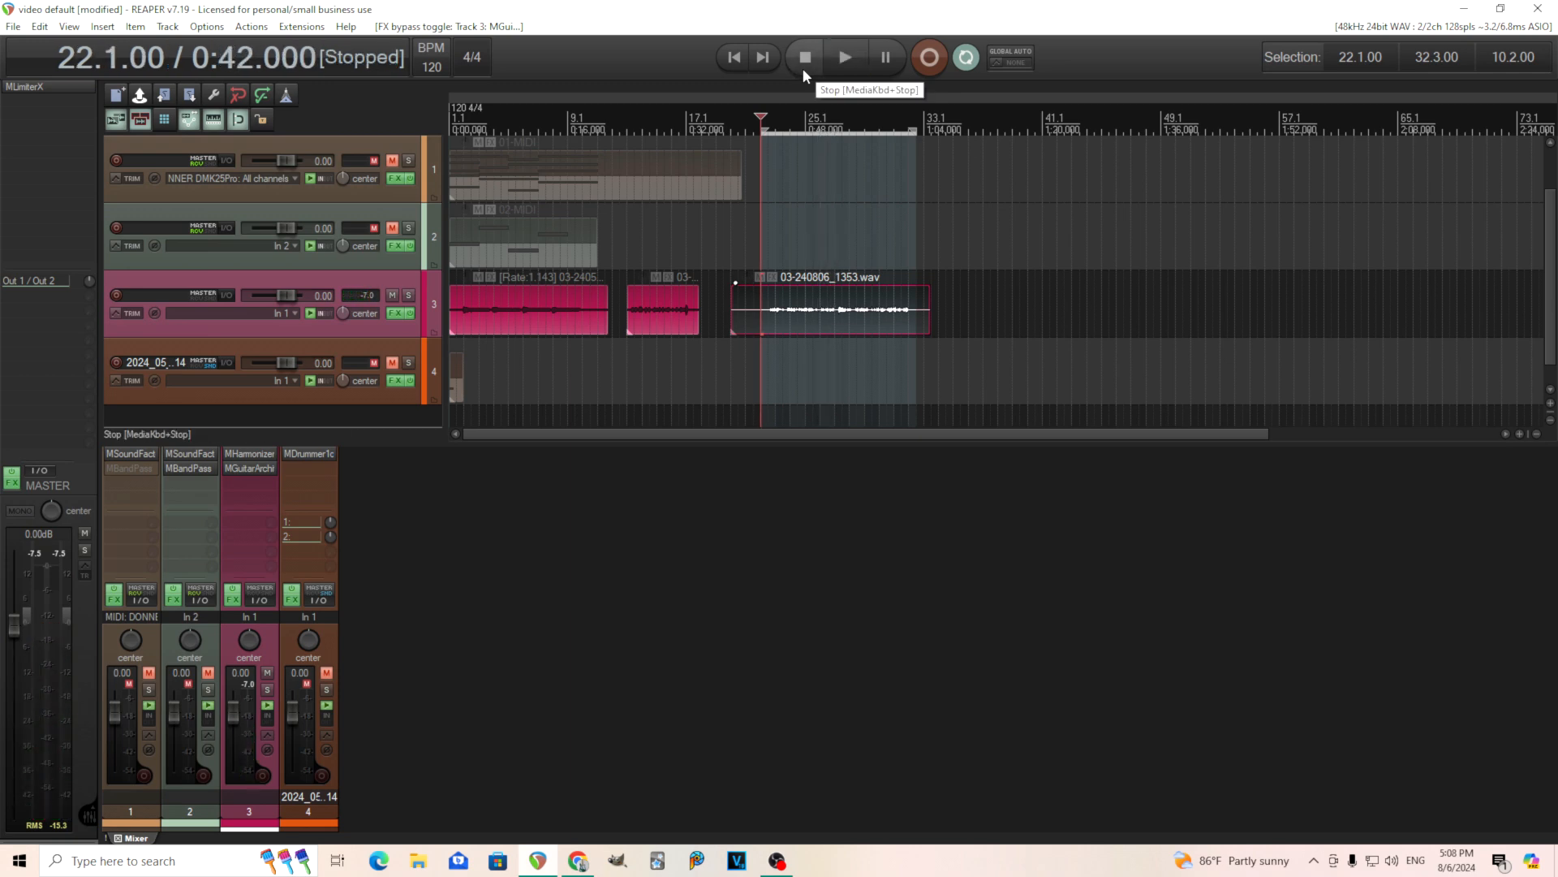
- Examine the processing modes available for Band 1 in MHarmonizerMB on track 3, and close the plugin window
left_click(250, 454)
left_click(681, 522)
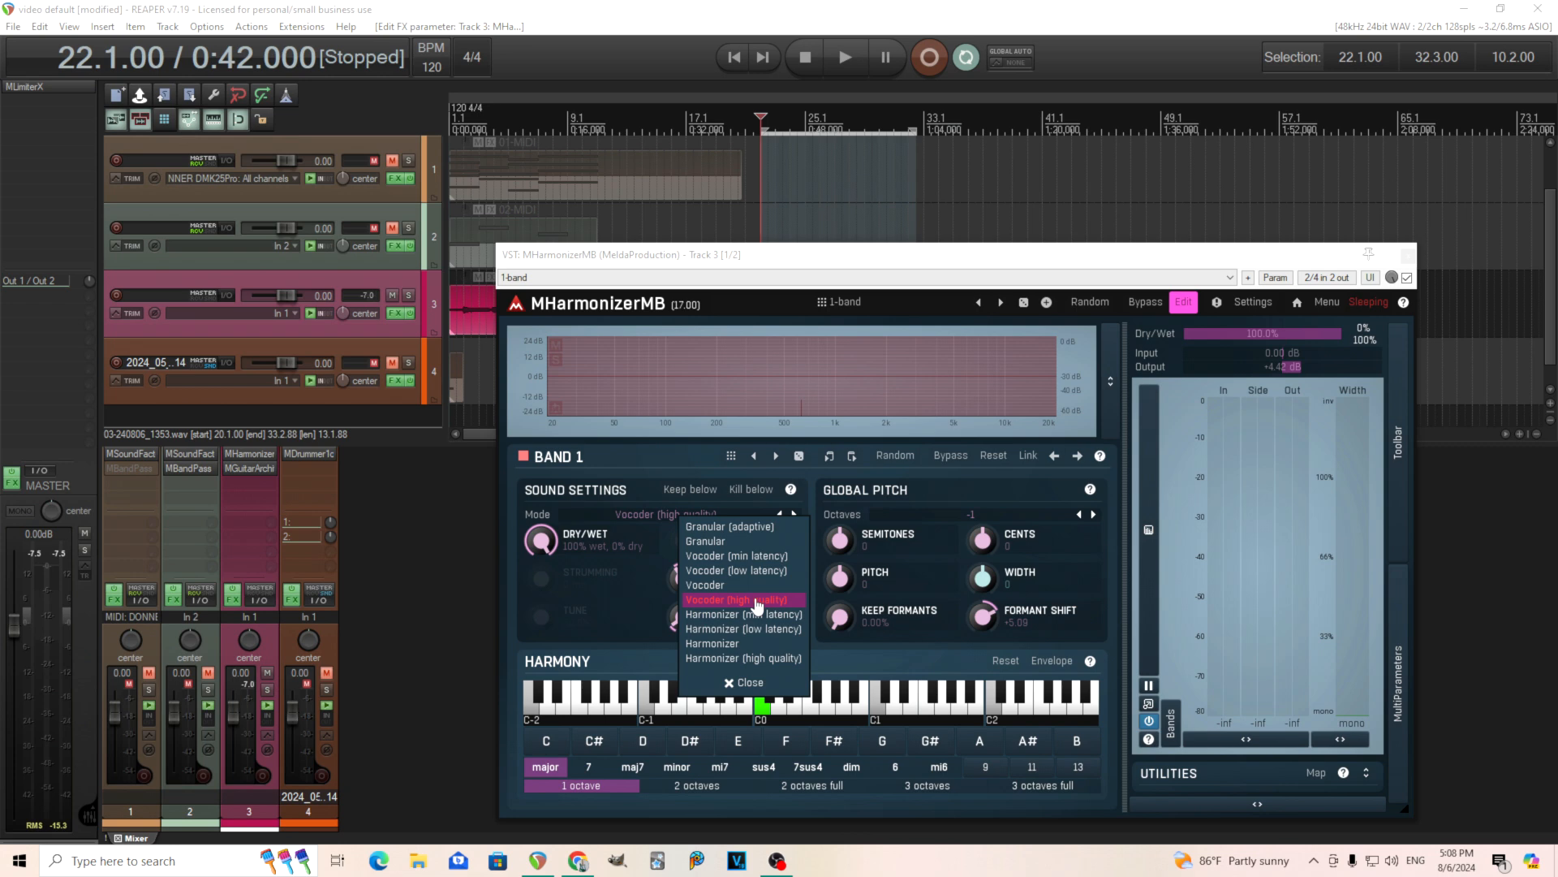
left_click(600, 566)
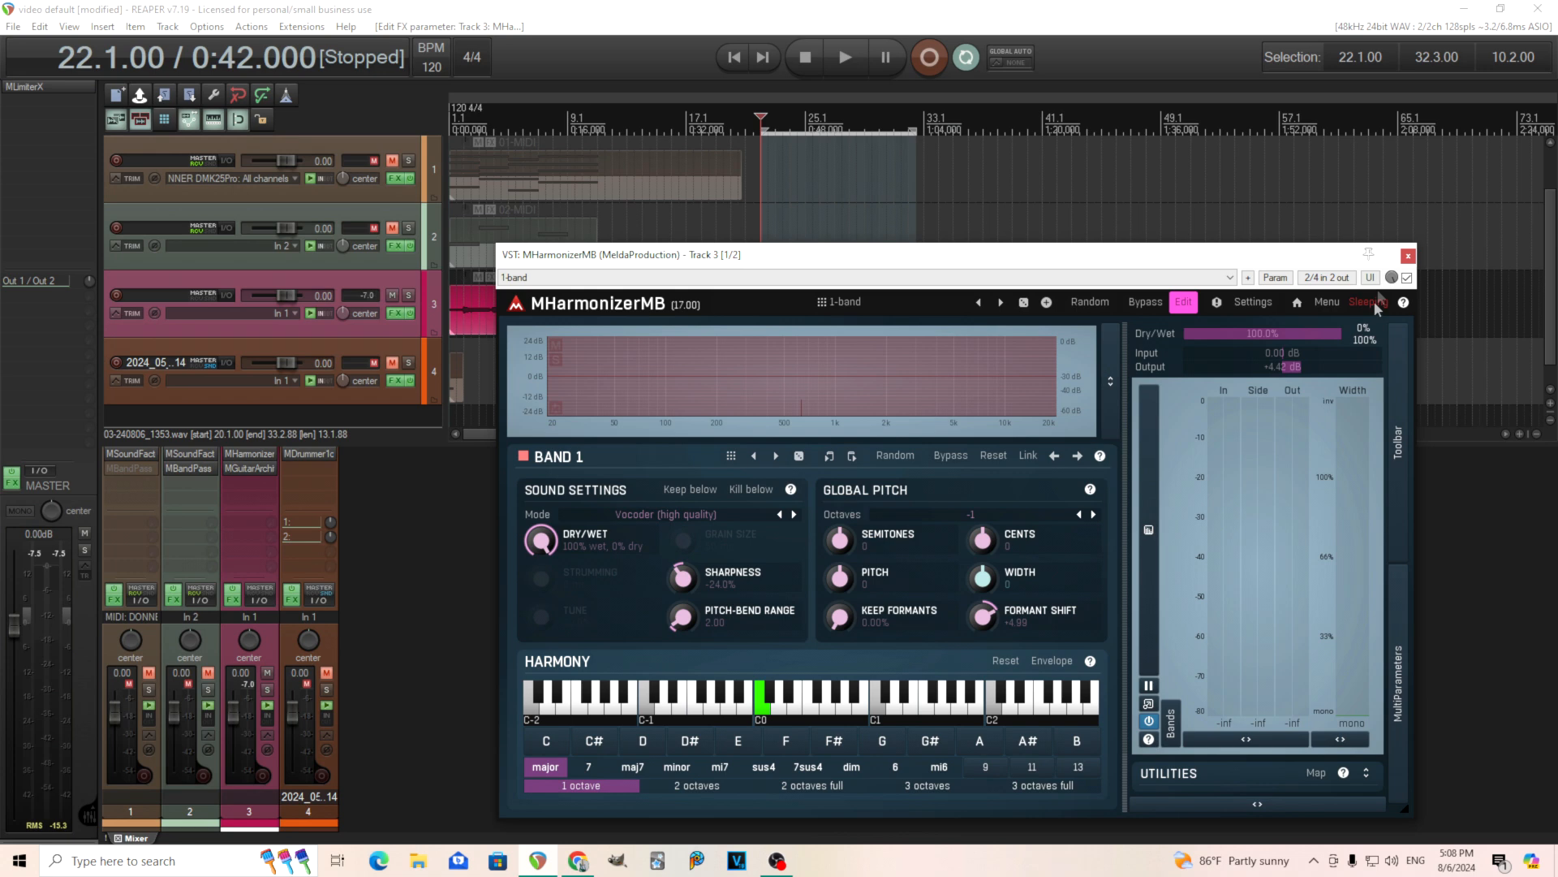
left_click(1409, 256)
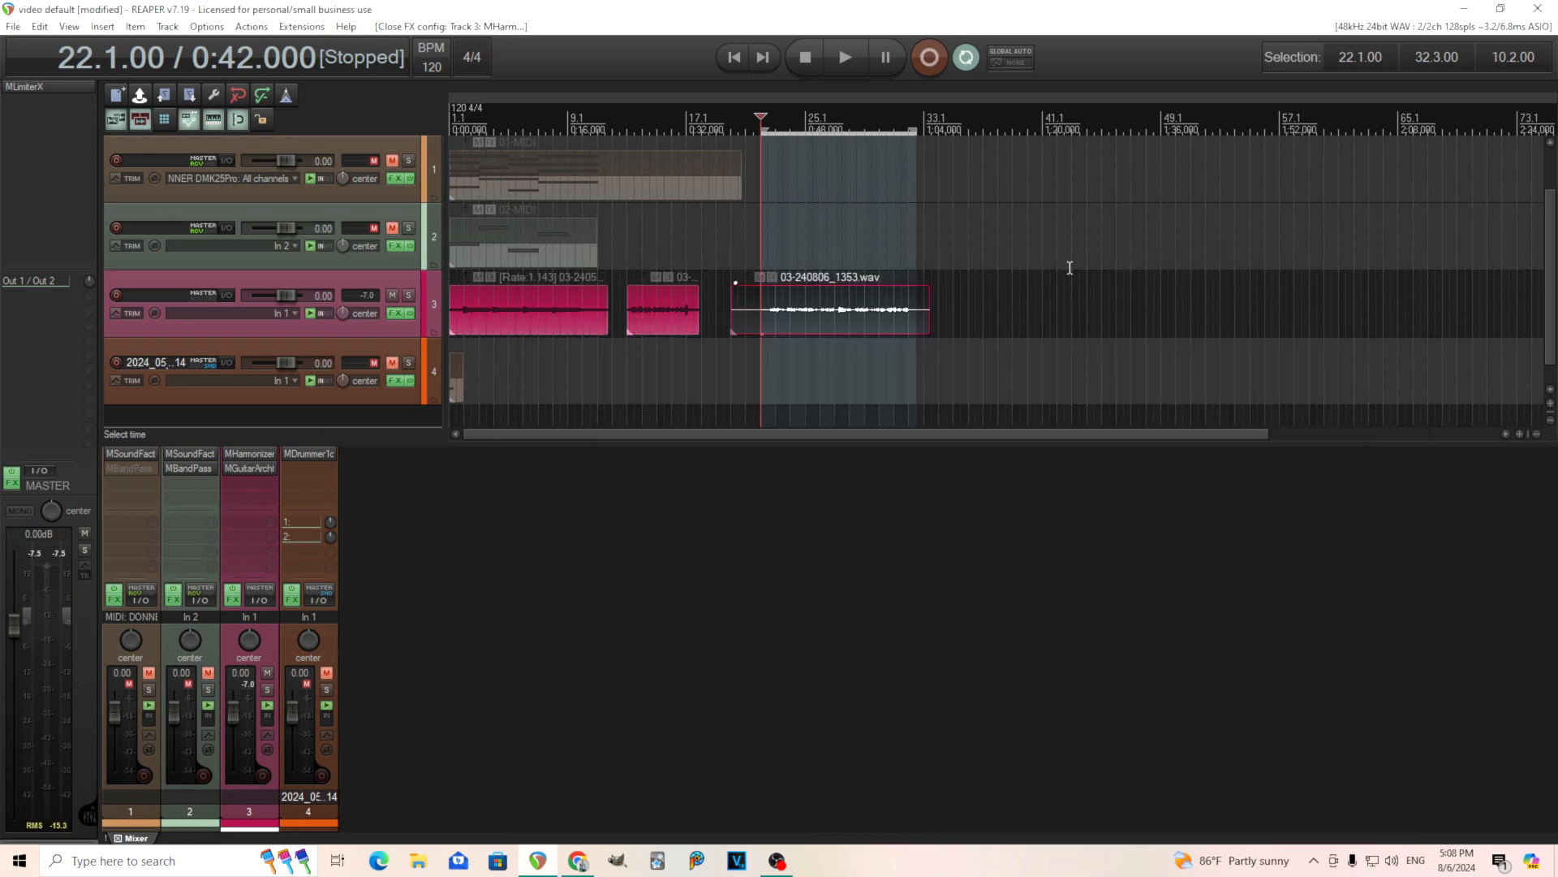